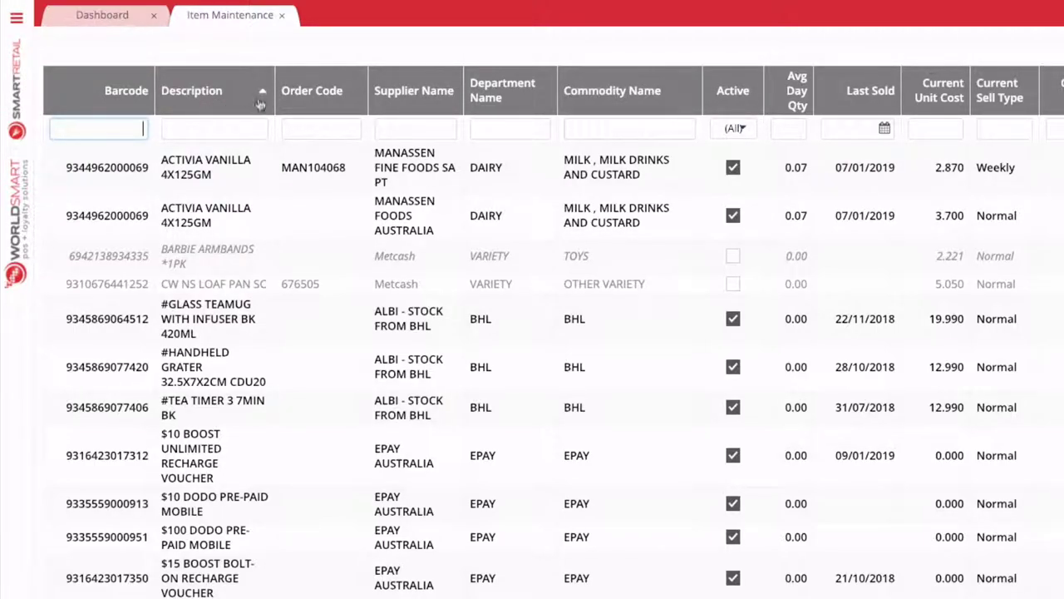
# Step: Sort the item list by barcode and filter the descriptions by "coca c"
pyautogui.click(227, 93)
pyautogui.click(131, 93)
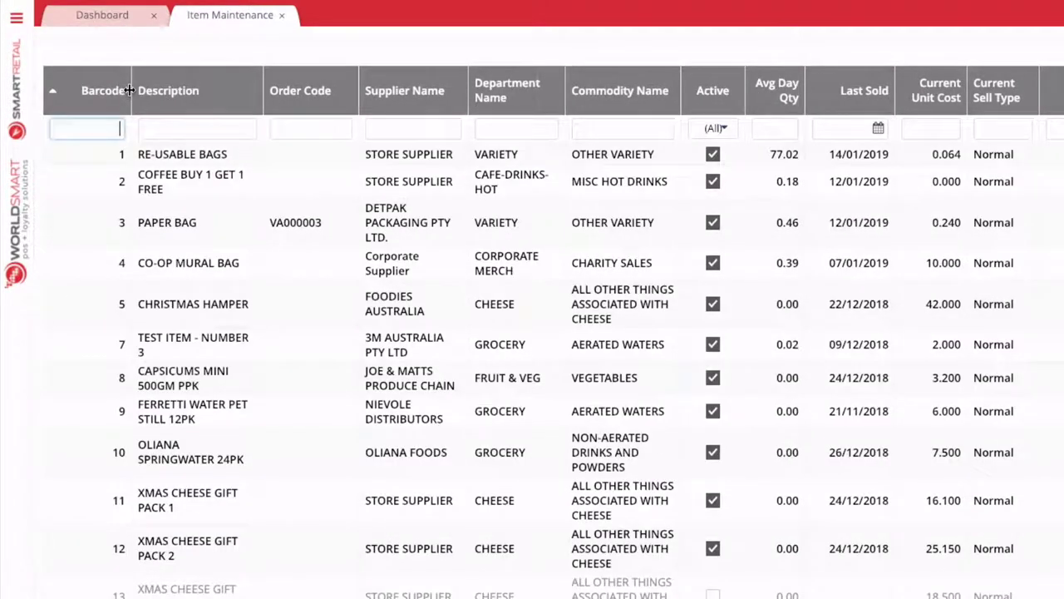
pyautogui.click(176, 127)
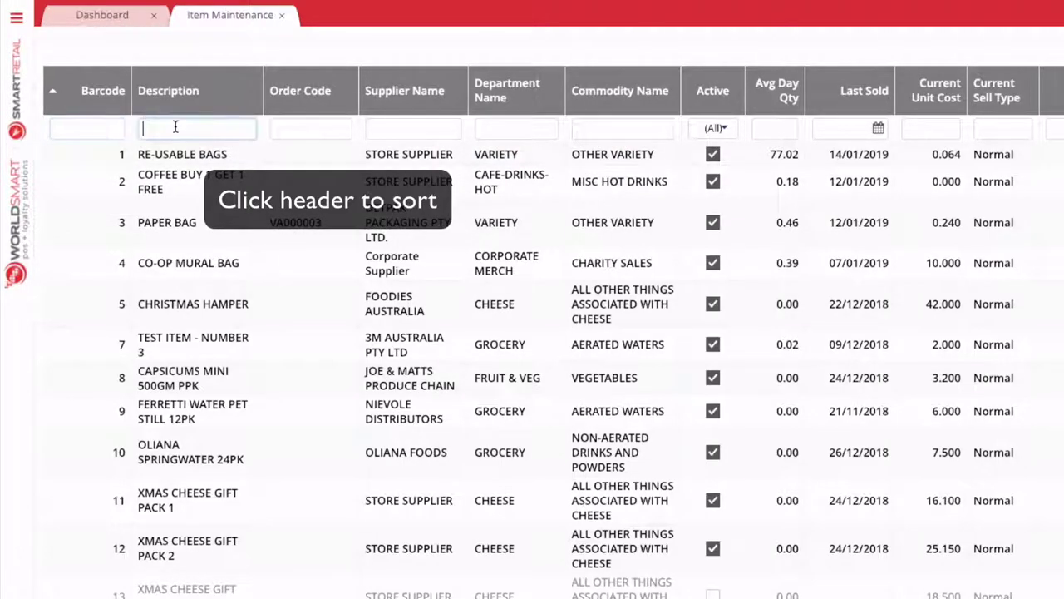
pyautogui.write('coca c')
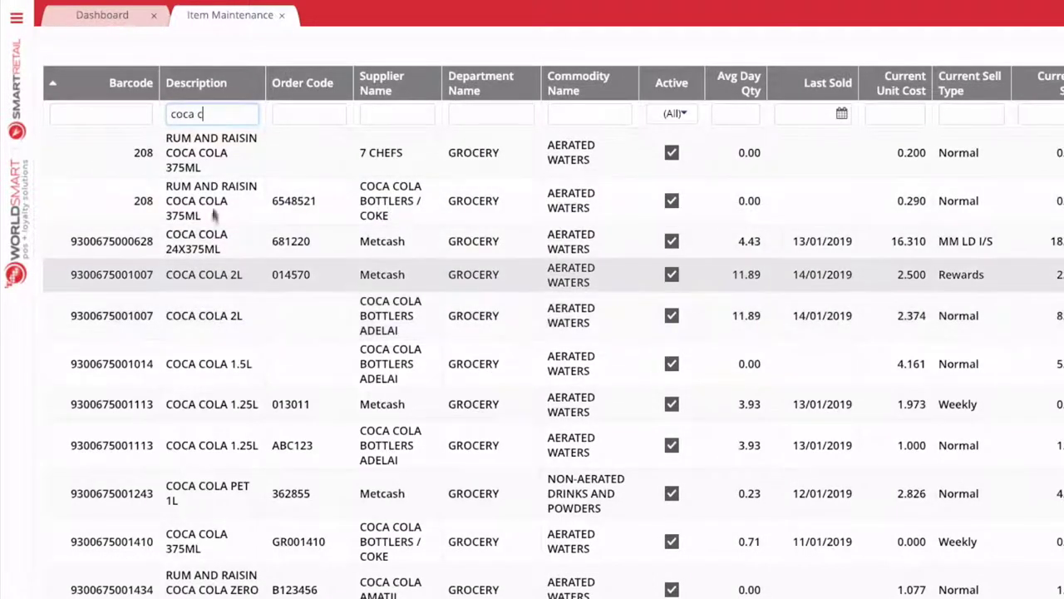
# Step: Look through the filtered Coca Cola items and sort them by description in ascending order
pyautogui.scroll(-2, 230, 283)
pyautogui.scroll(-2, 230, 282)
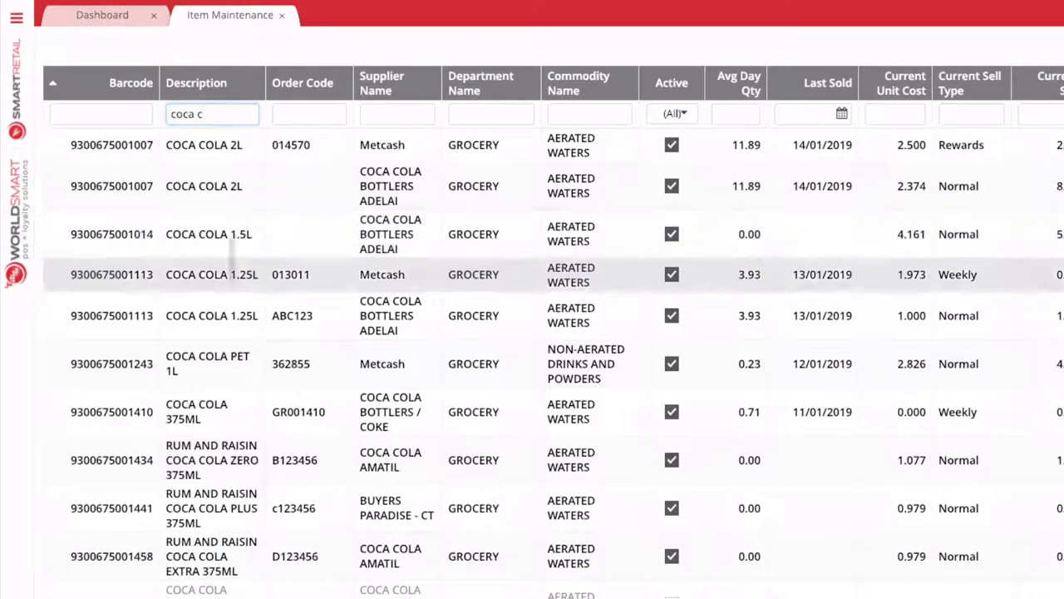
pyautogui.scroll(-2, 207, 168)
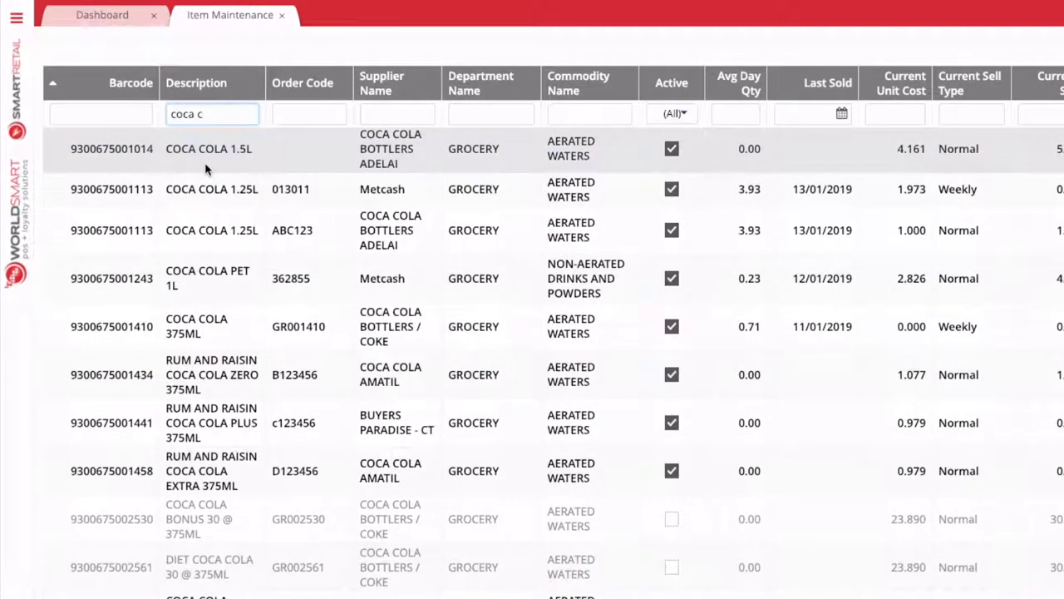
pyautogui.scroll(5, 205, 162)
pyautogui.click(231, 83)
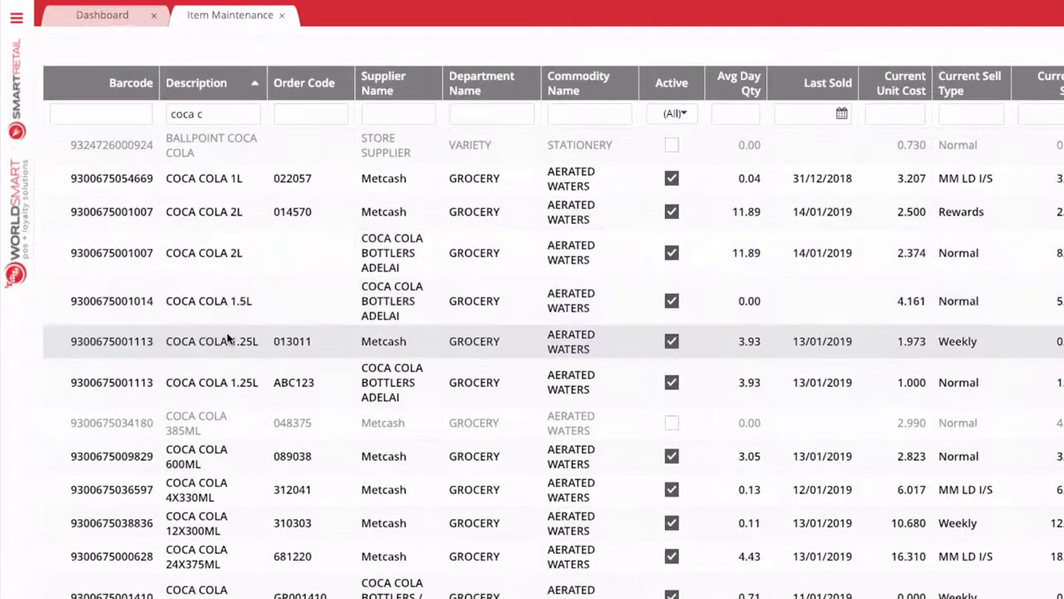
# Step: Open the COCA COLA 2L and COCA COLA 600ML item records from the item list
pyautogui.click(238, 254)
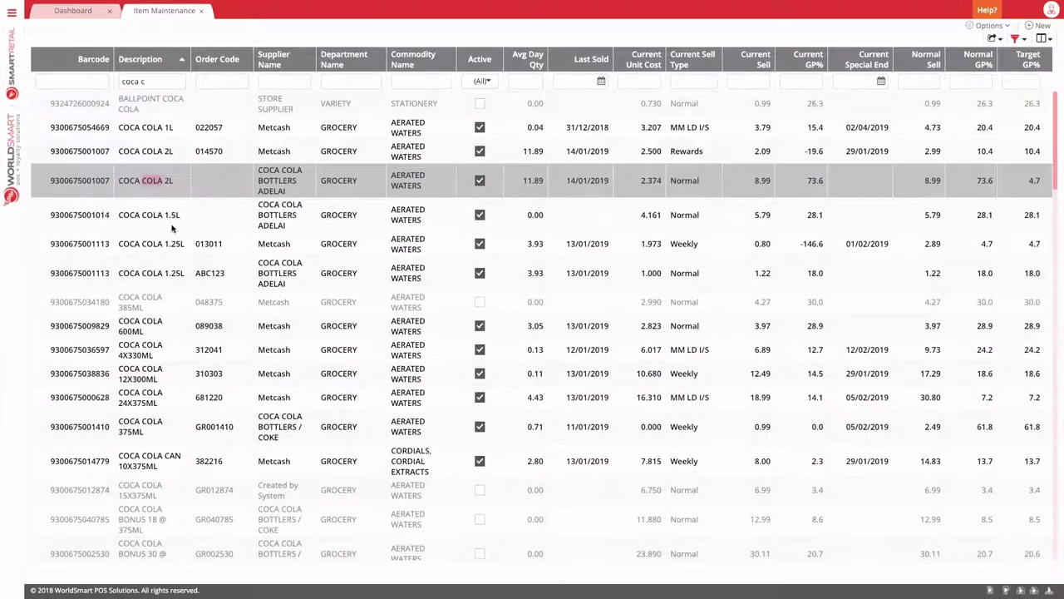
pyautogui.doubleClick(172, 230)
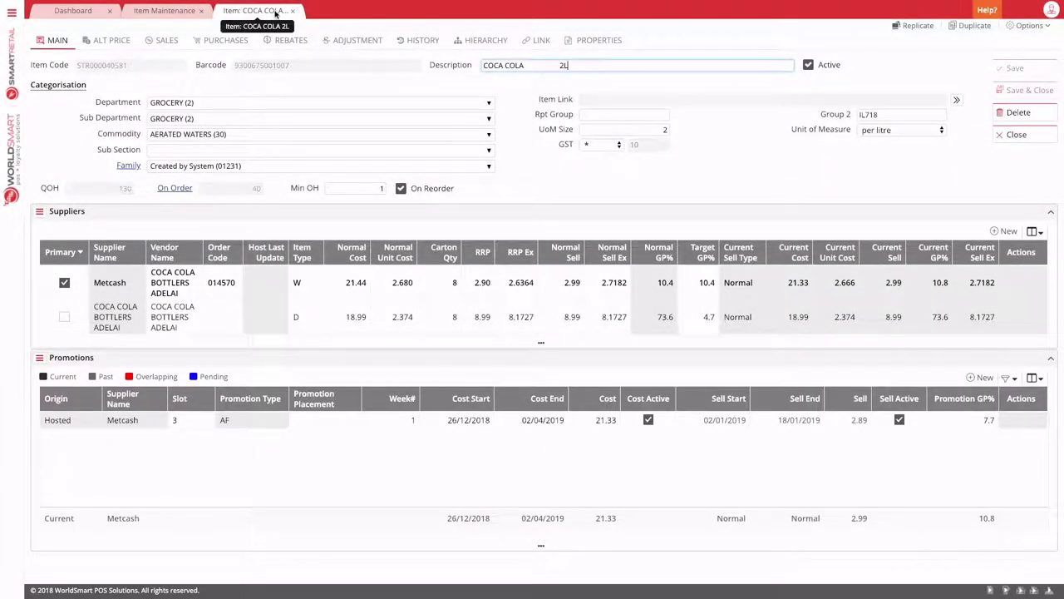
pyautogui.click(156, 10)
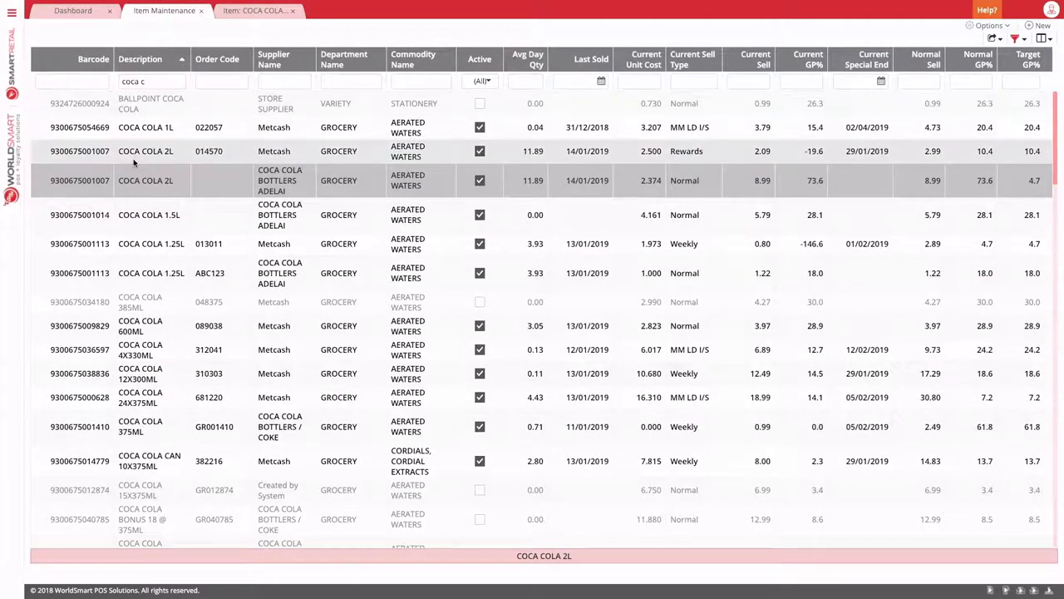
pyautogui.click(166, 329)
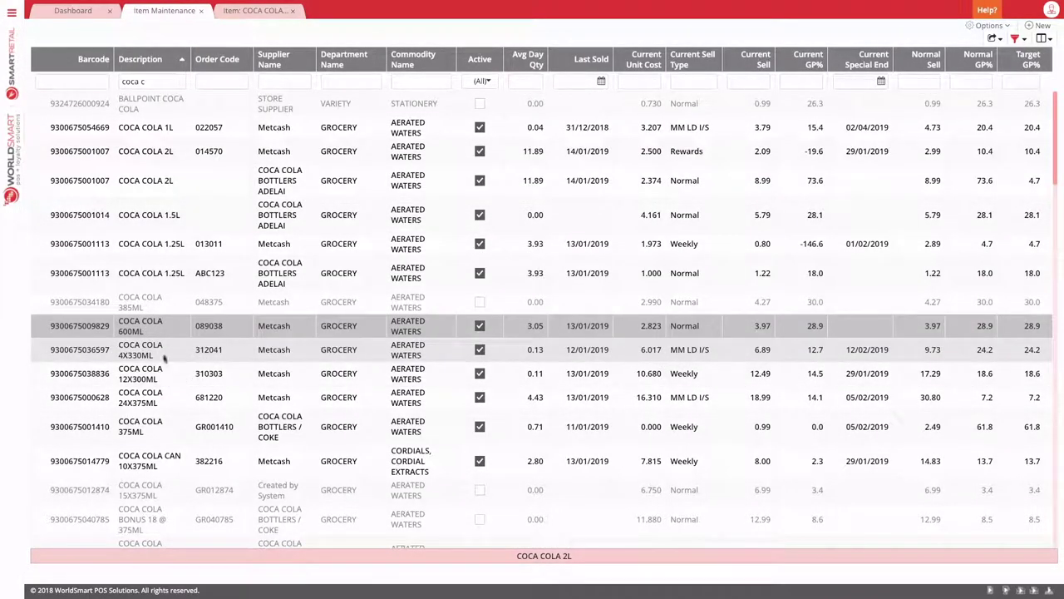
pyautogui.doubleClick(141, 328)
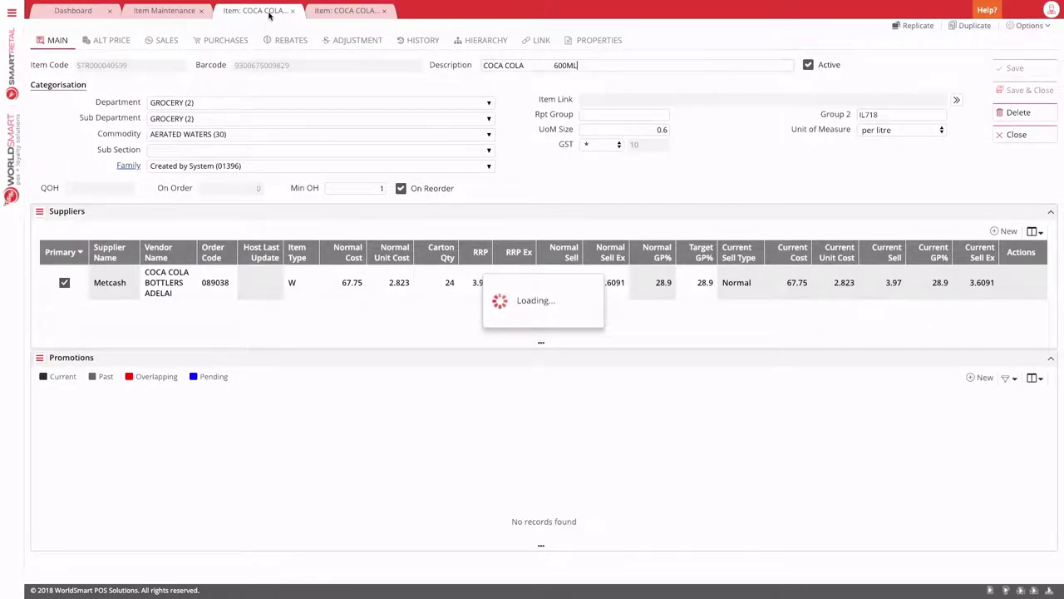
# Step: Switch between the two open item records and close the COCA COLA 600ML record
pyautogui.click(346, 12)
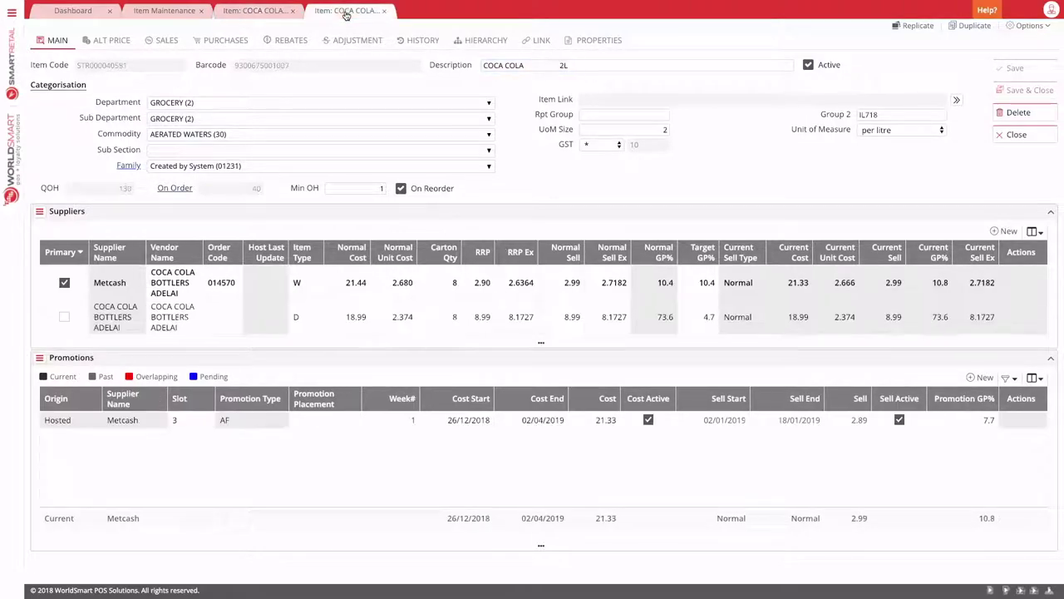
pyautogui.click(253, 12)
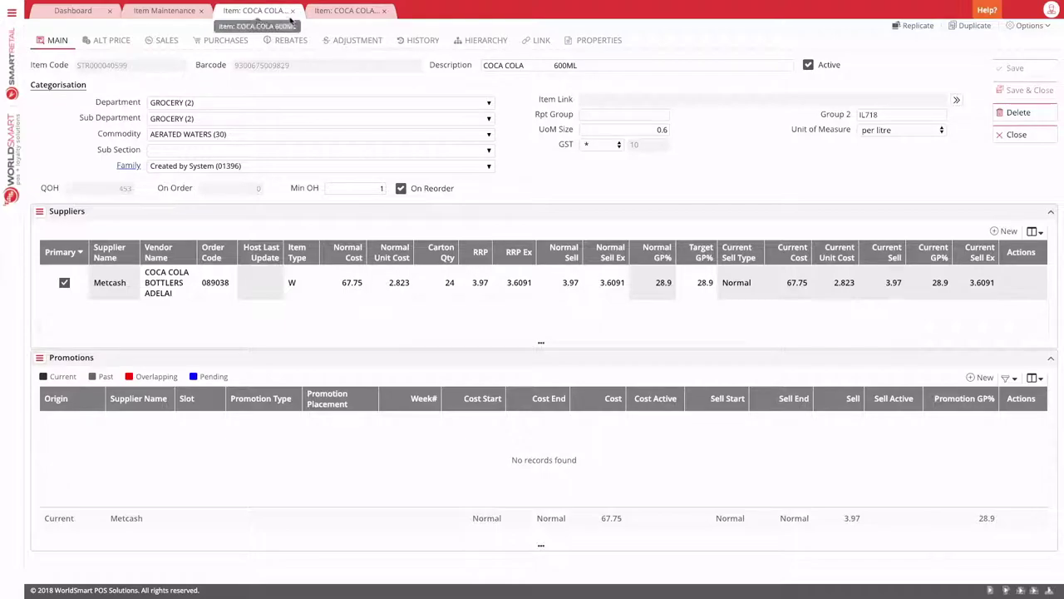
pyautogui.click(292, 10)
pyautogui.doubleClick(237, 150)
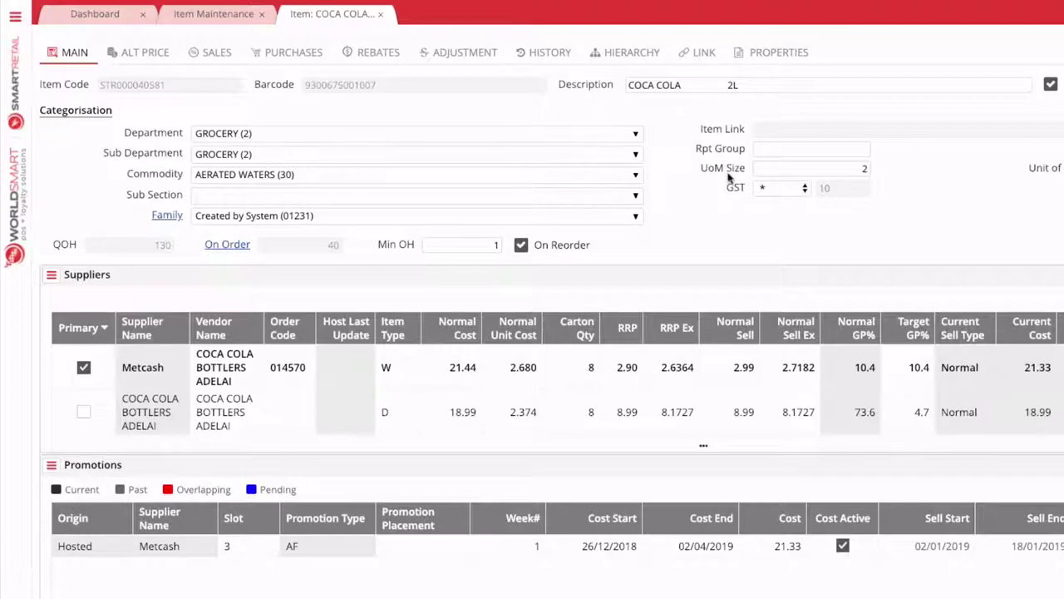
# Step: Enlarge the Suppliers section slightly and show the WinPOSt Settings in the section beneath it
pyautogui.moveTo(862, 169)
pyautogui.moveTo(703, 447)
pyautogui.mouseDown()
pyautogui.moveTo(703, 510)
pyautogui.moveTo(701, 465)
pyautogui.mouseUp()
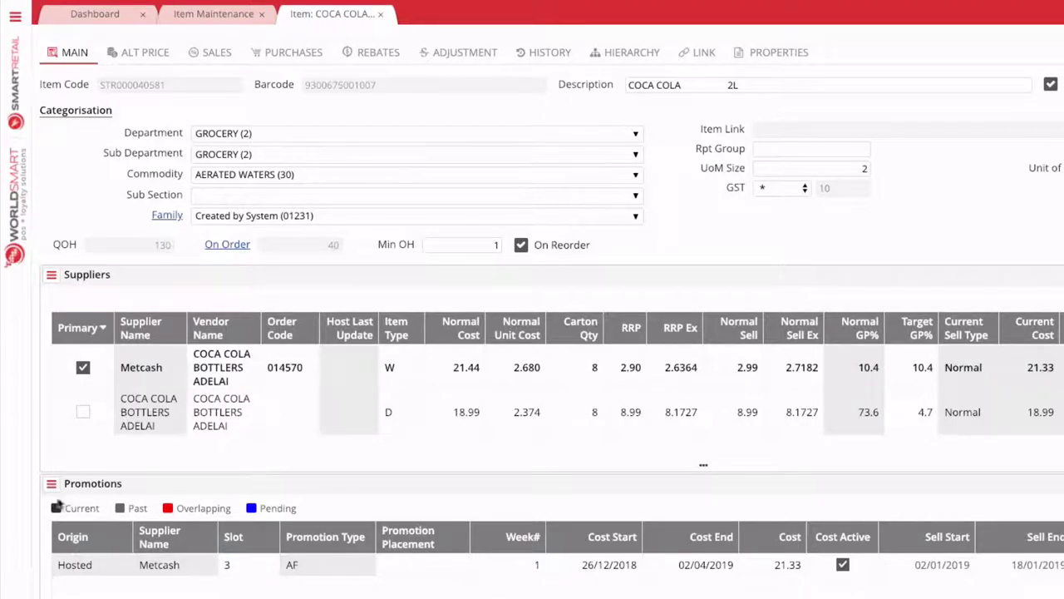
pyautogui.click(51, 483)
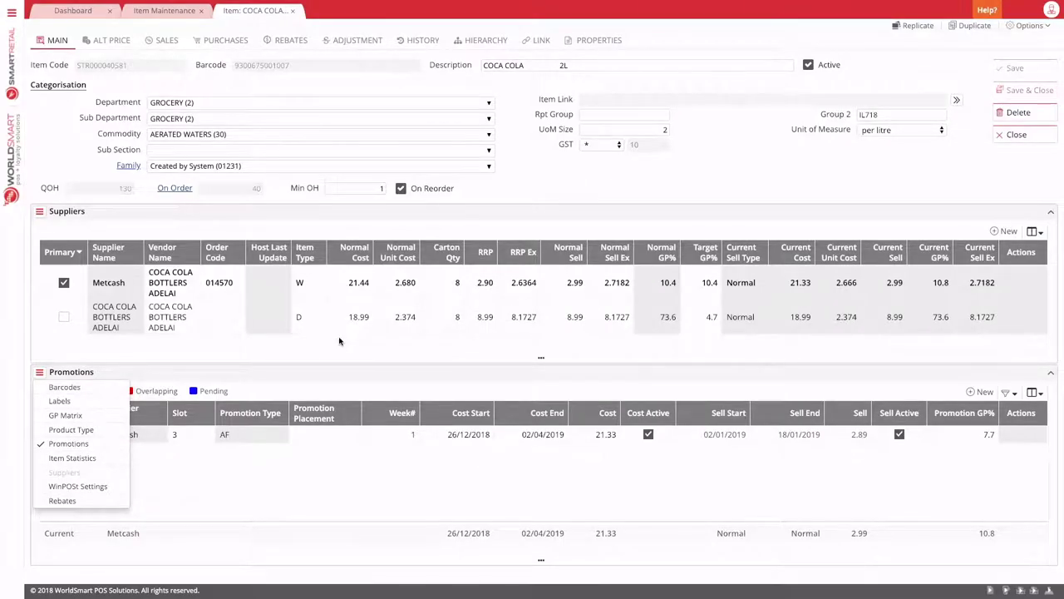
pyautogui.click(78, 486)
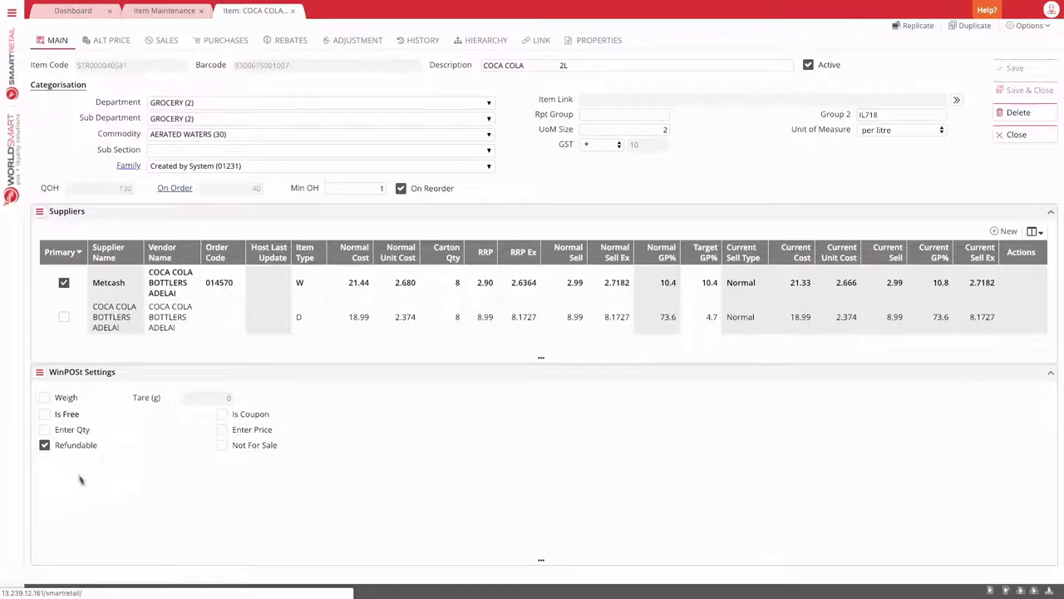
# Step: Switch the section beneath Suppliers back to Promotions and on to the Labels view
pyautogui.click(40, 374)
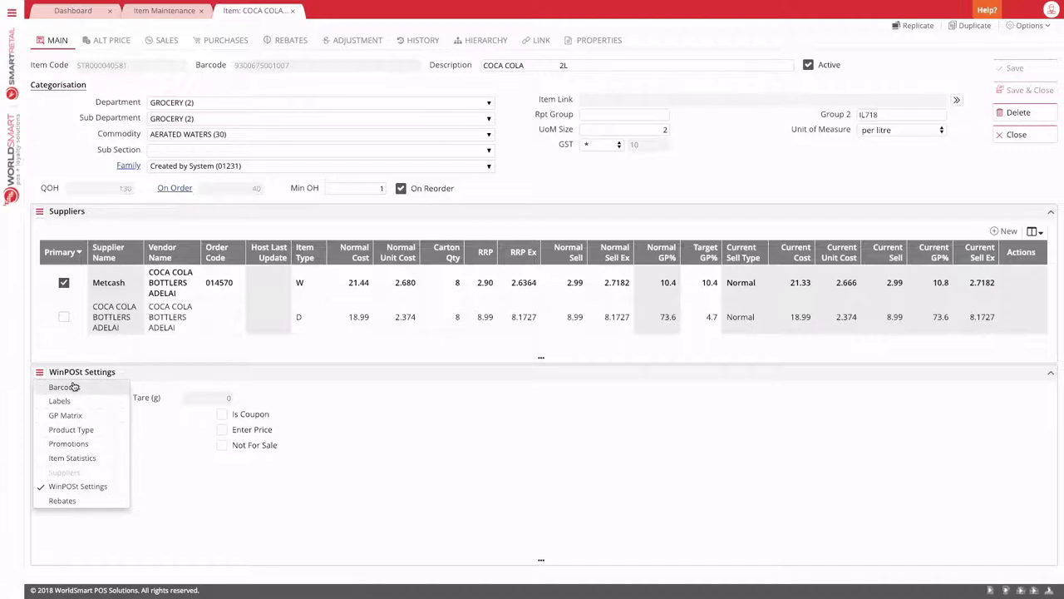
pyautogui.click(79, 443)
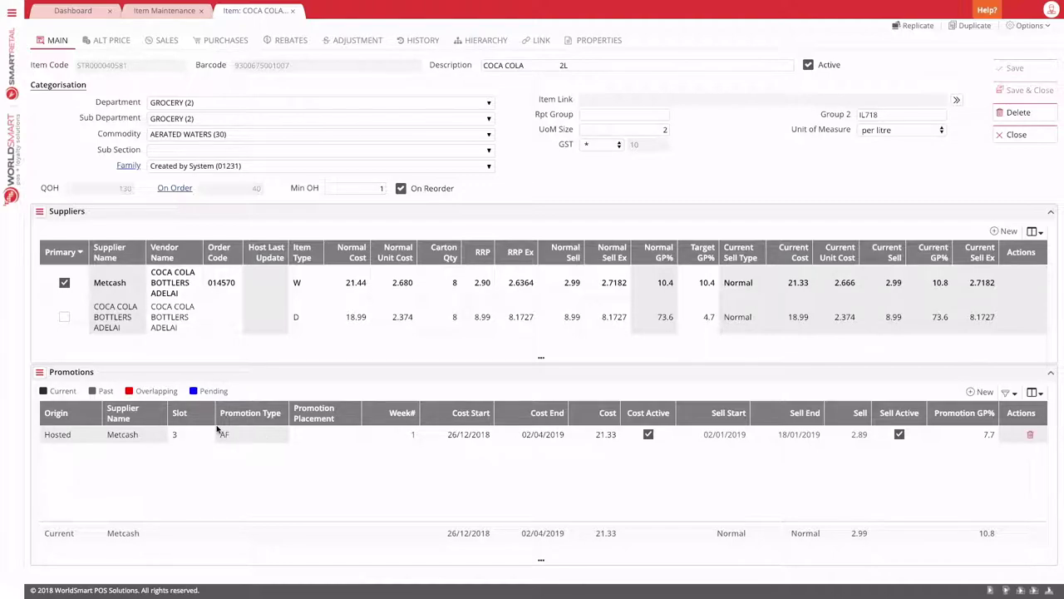
pyautogui.click(40, 373)
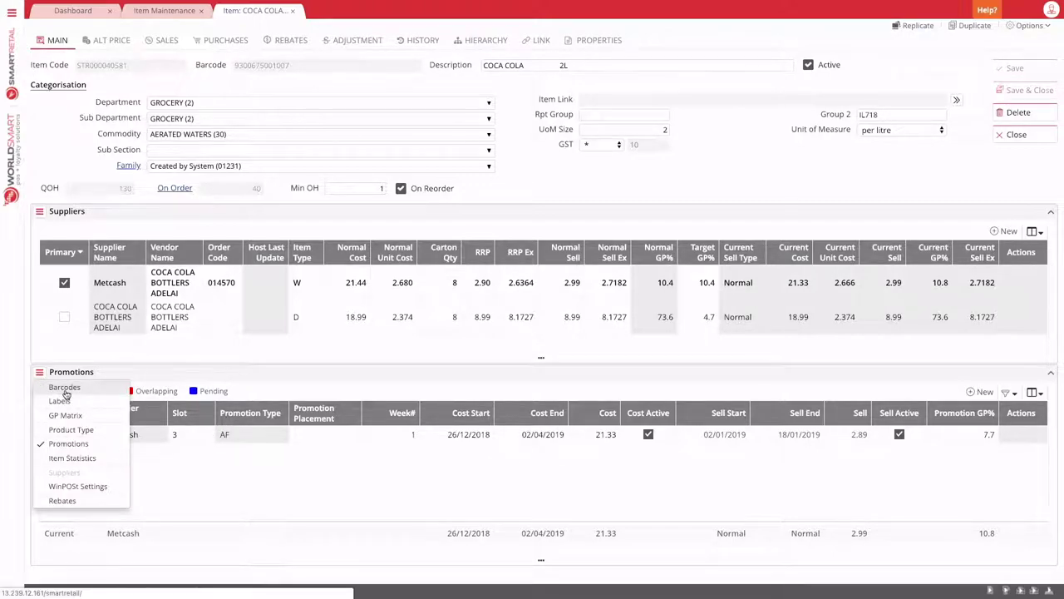
pyautogui.click(60, 402)
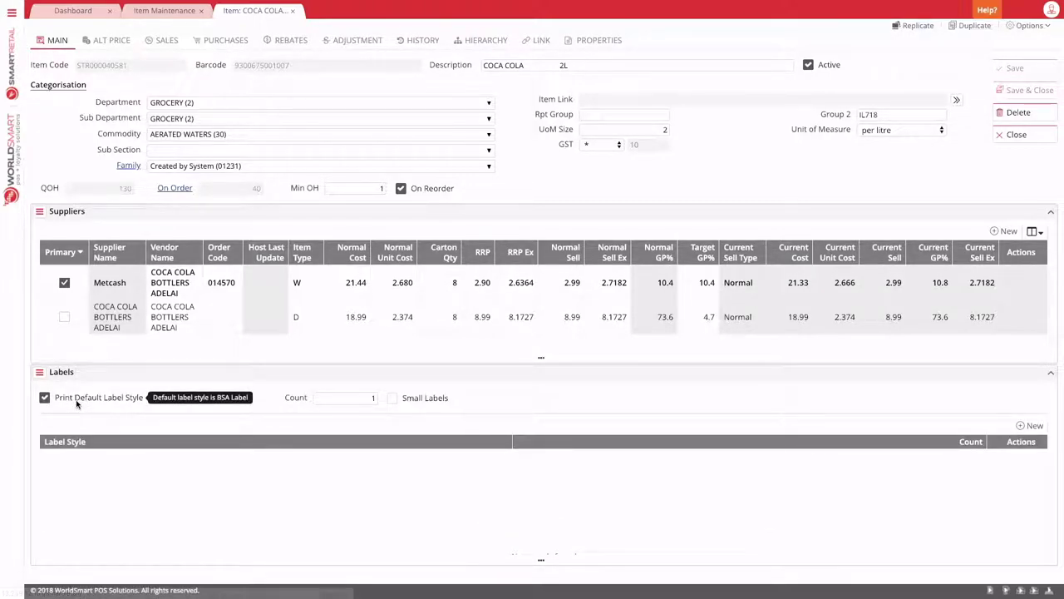
# Step: View the item's Barcodes and its GP Matrix in the section beneath Suppliers
pyautogui.click(40, 374)
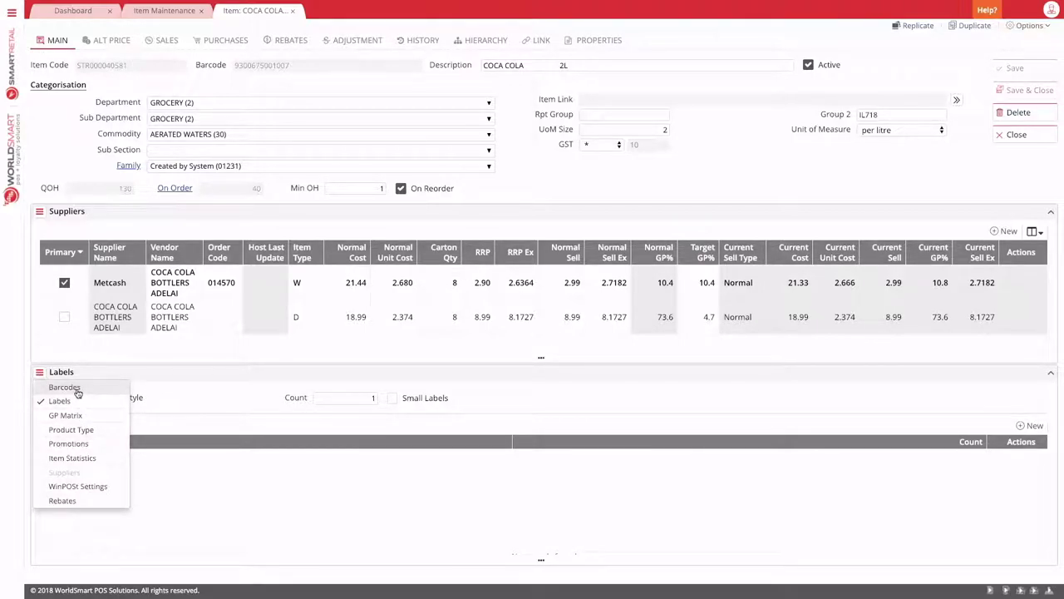
pyautogui.click(73, 389)
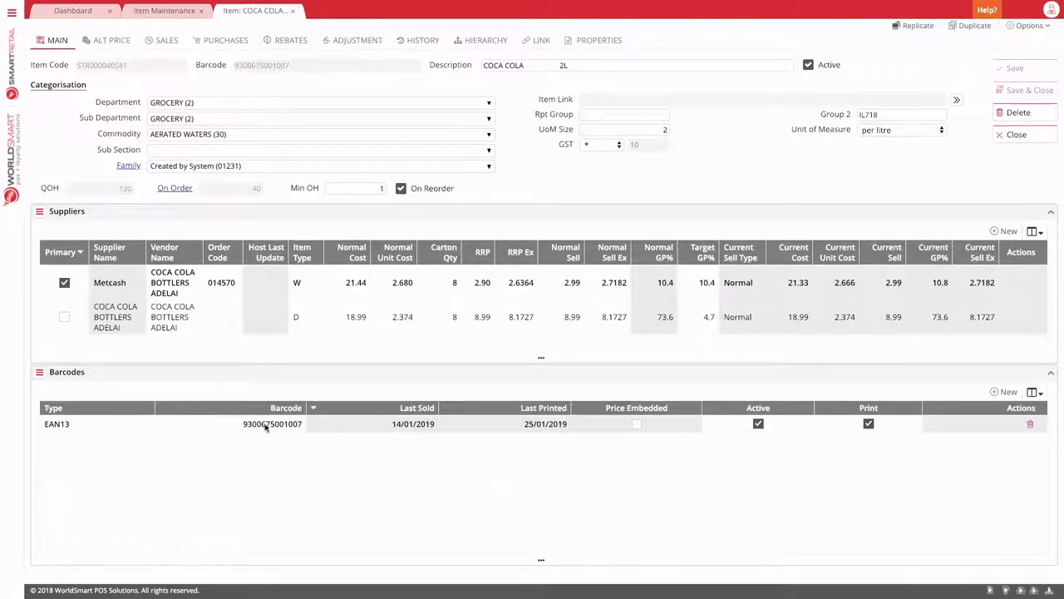
pyautogui.click(39, 372)
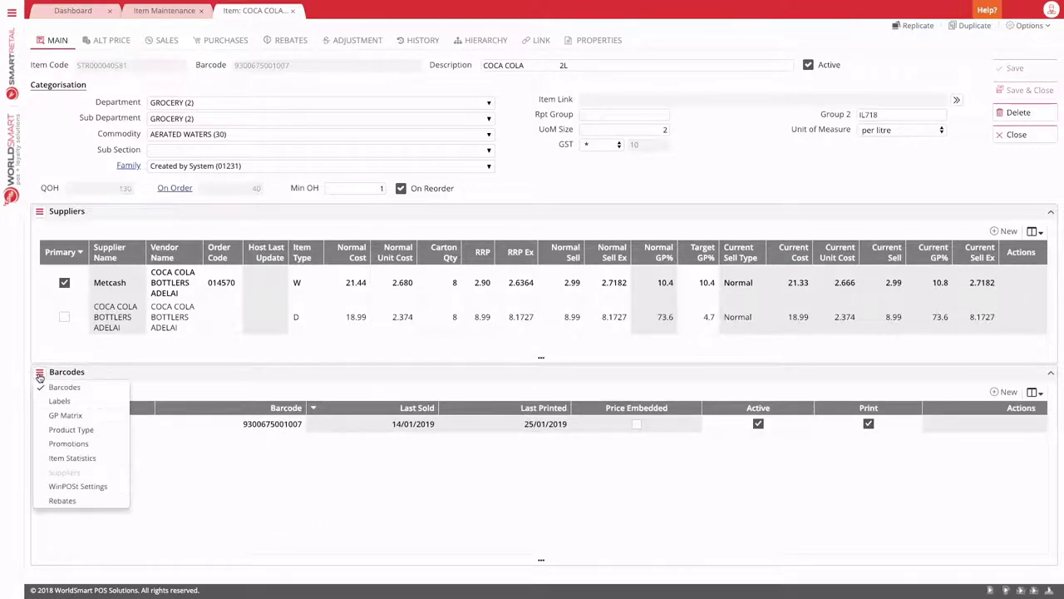
pyautogui.click(75, 413)
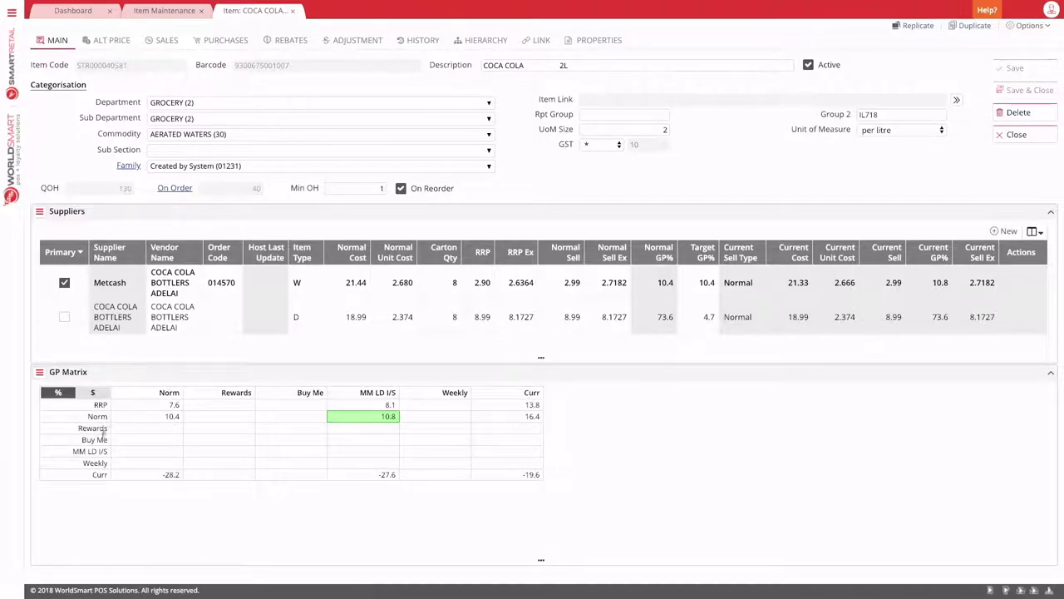
# Step: View the Item Statistics and the Rebates in the section beneath Suppliers
pyautogui.click(39, 376)
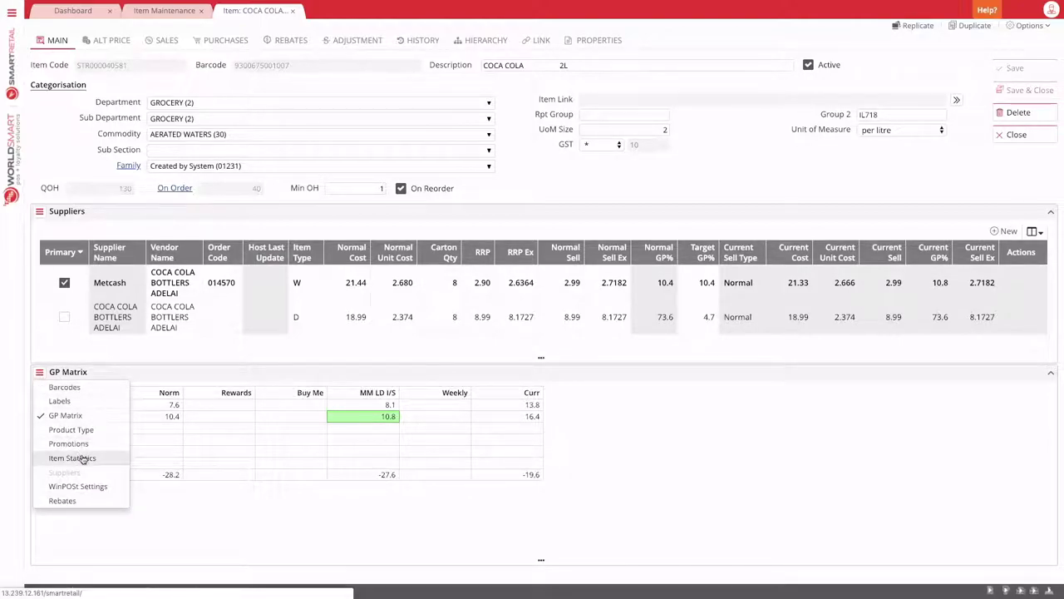
pyautogui.click(83, 457)
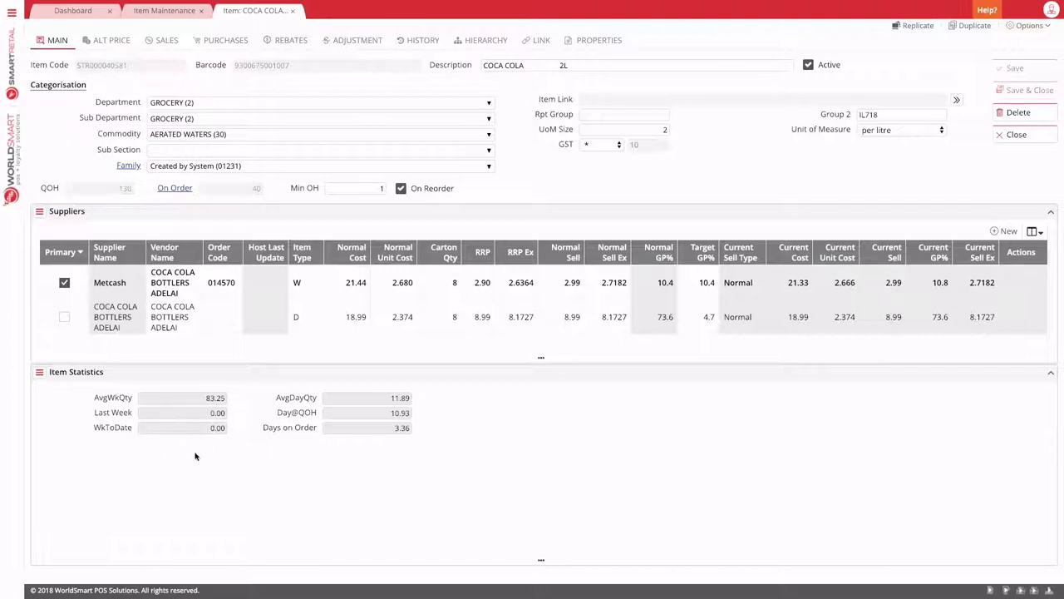
pyautogui.click(39, 374)
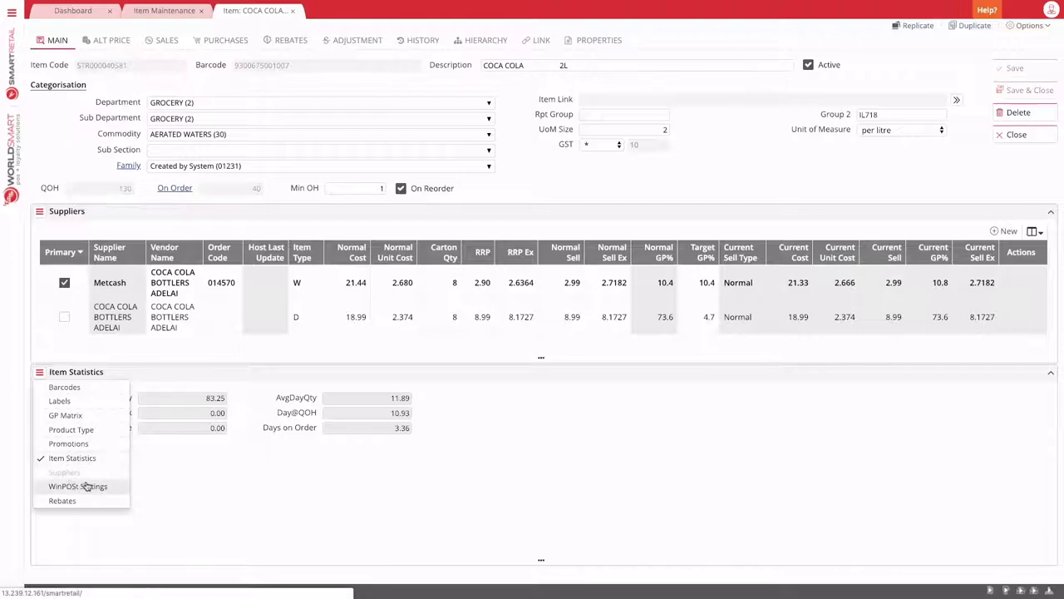
pyautogui.click(64, 501)
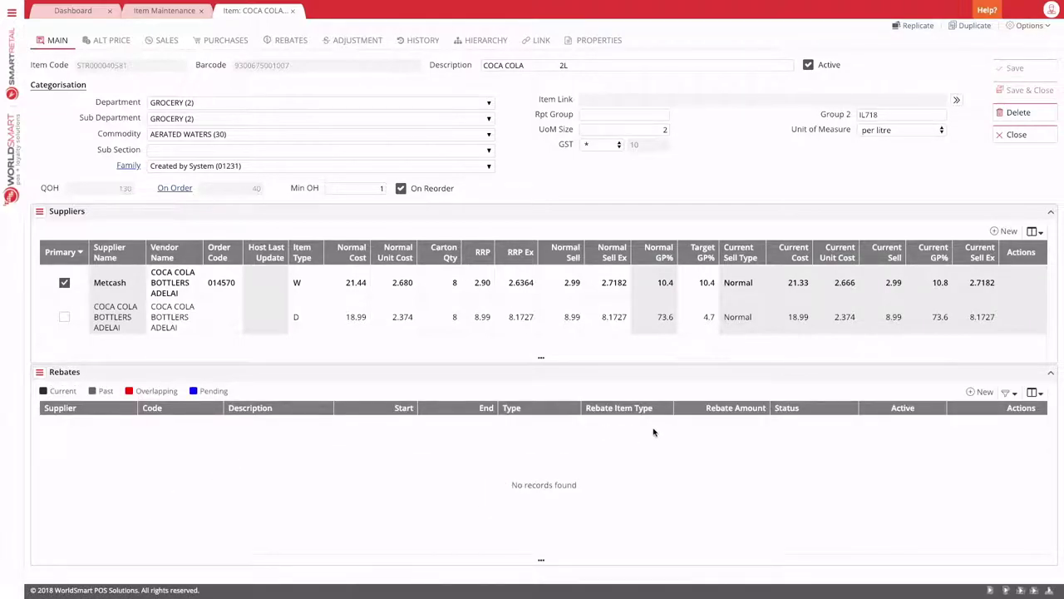
# Step: Show Promotions again beneath Suppliers and make the Suppliers section slightly taller
pyautogui.click(40, 373)
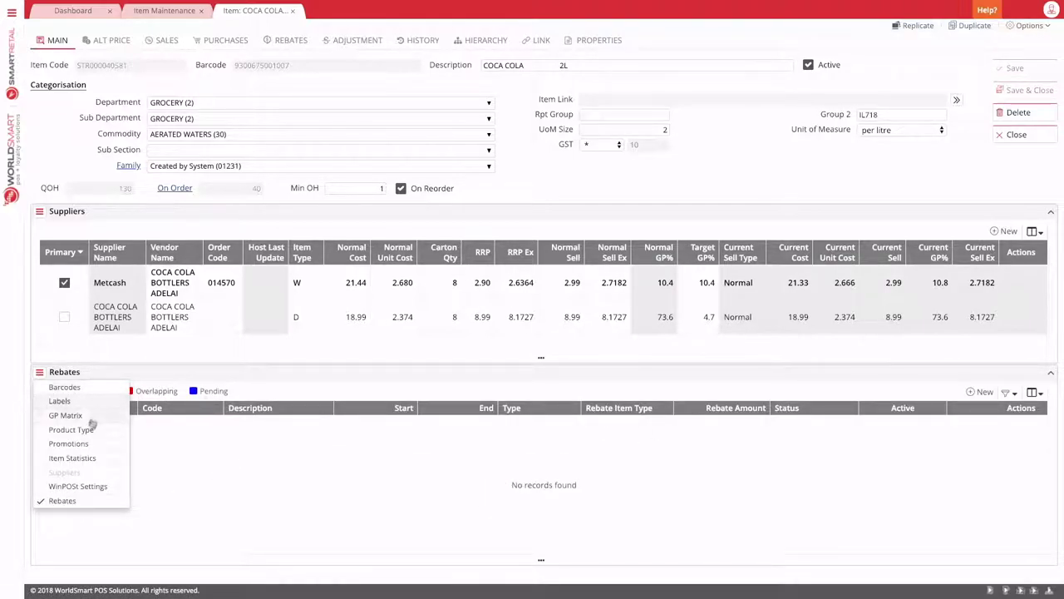
pyautogui.click(75, 443)
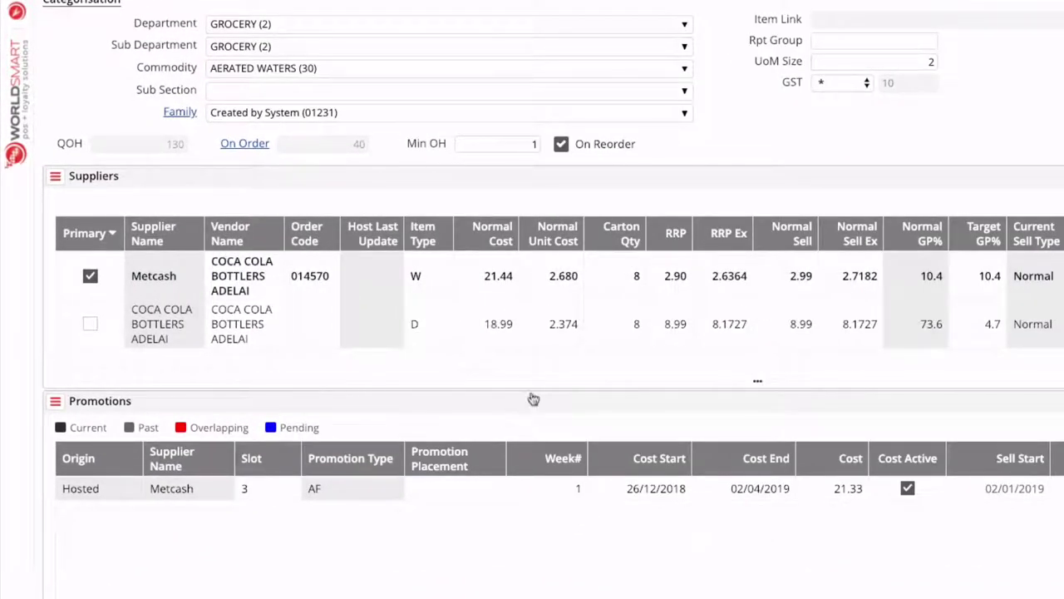
pyautogui.moveTo(757, 380); pyautogui.dragTo(762, 407)
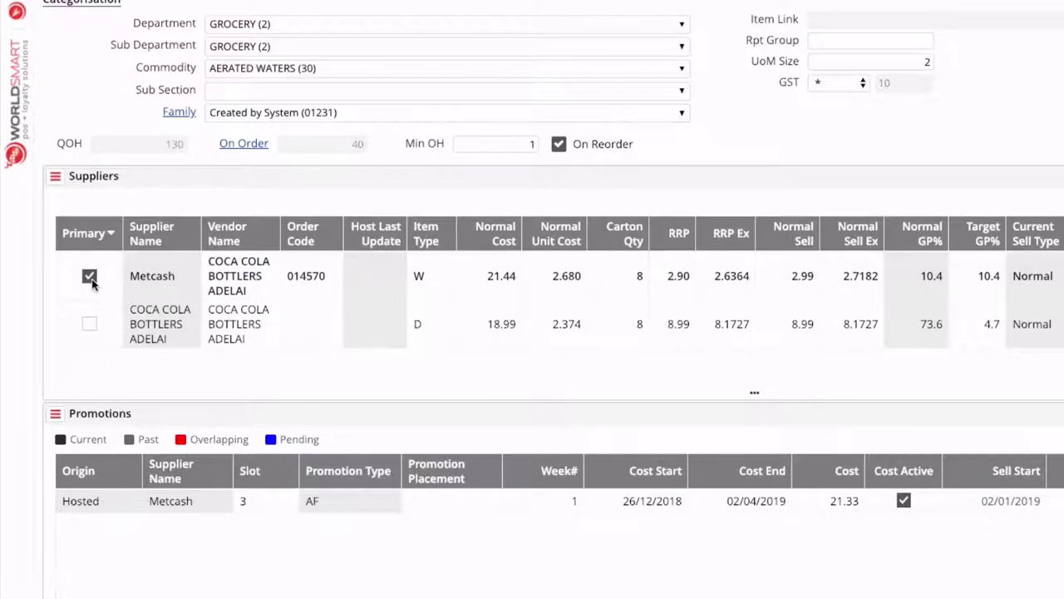
# Step: Switch the item's primary supplier to COCA COLA BOTTLERS ADELAI and back to Metcash
pyautogui.click(89, 325)
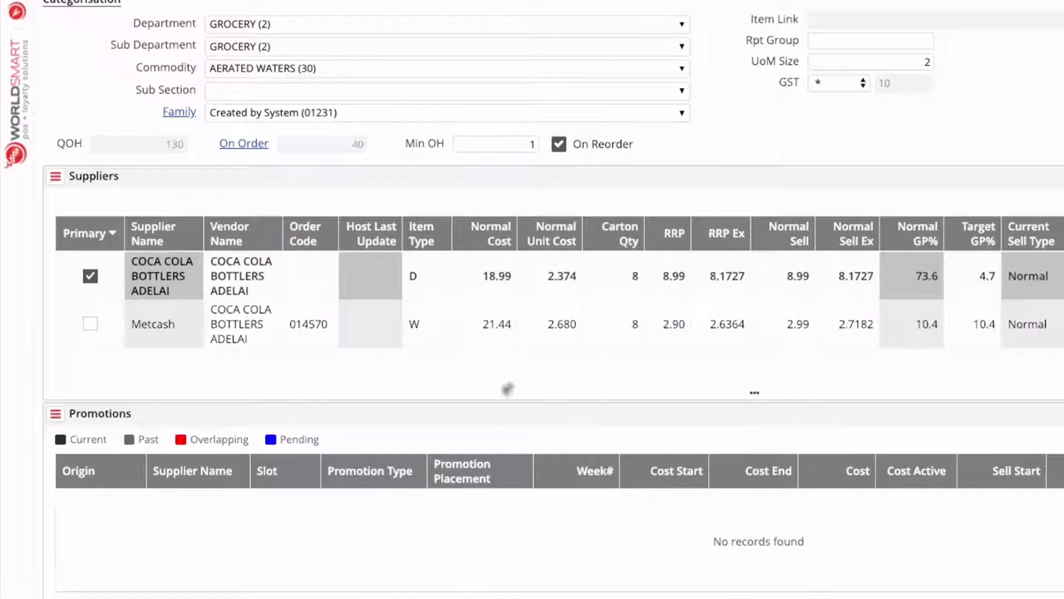
pyautogui.click(88, 323)
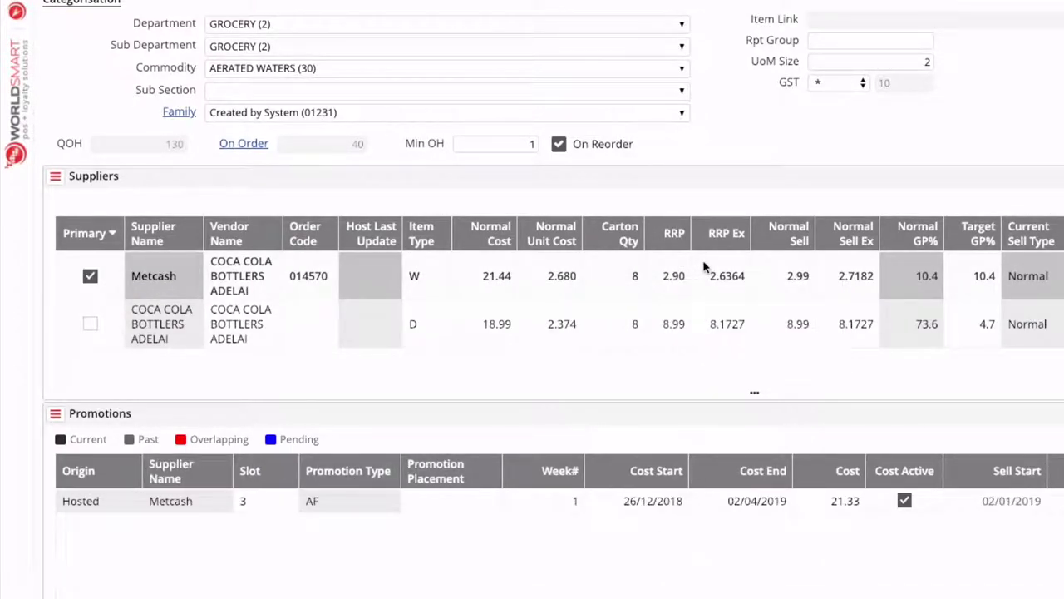
# Step: Set the Metcash supplier's Normal Sell price to 3.49
pyautogui.click(787, 277)
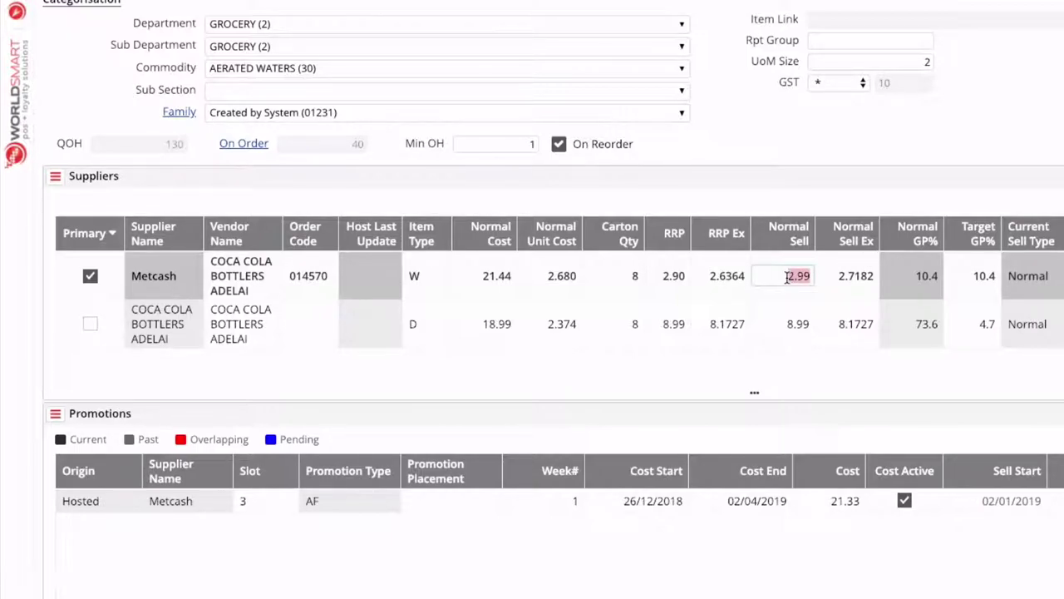
pyautogui.write('3.49')
pyautogui.press('Return')
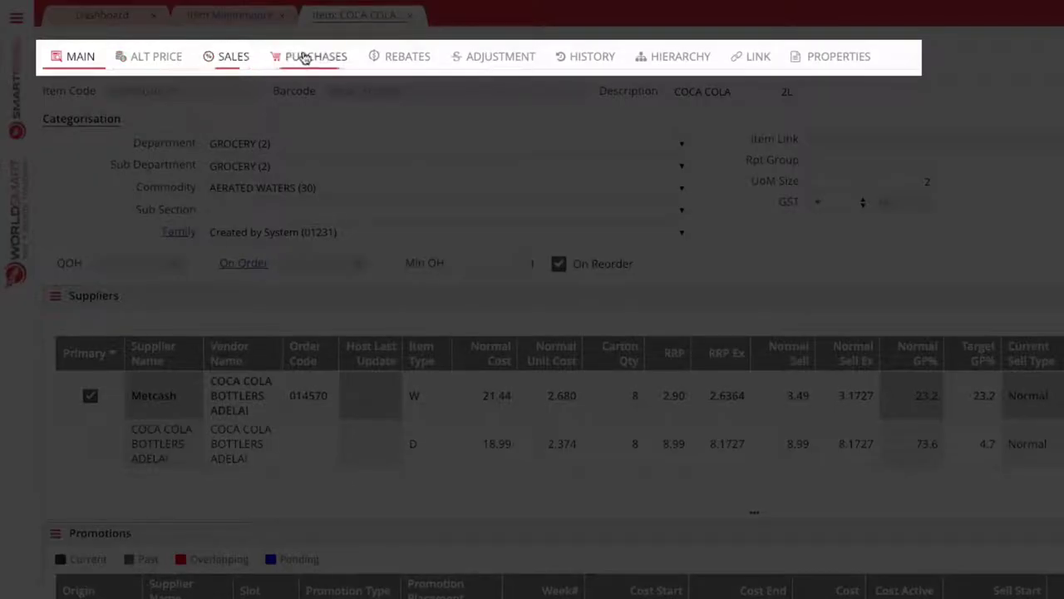
# Step: View the item's alternate prices and its sales history by month, enlarging the lower sales breakdown grid
pyautogui.click(166, 63)
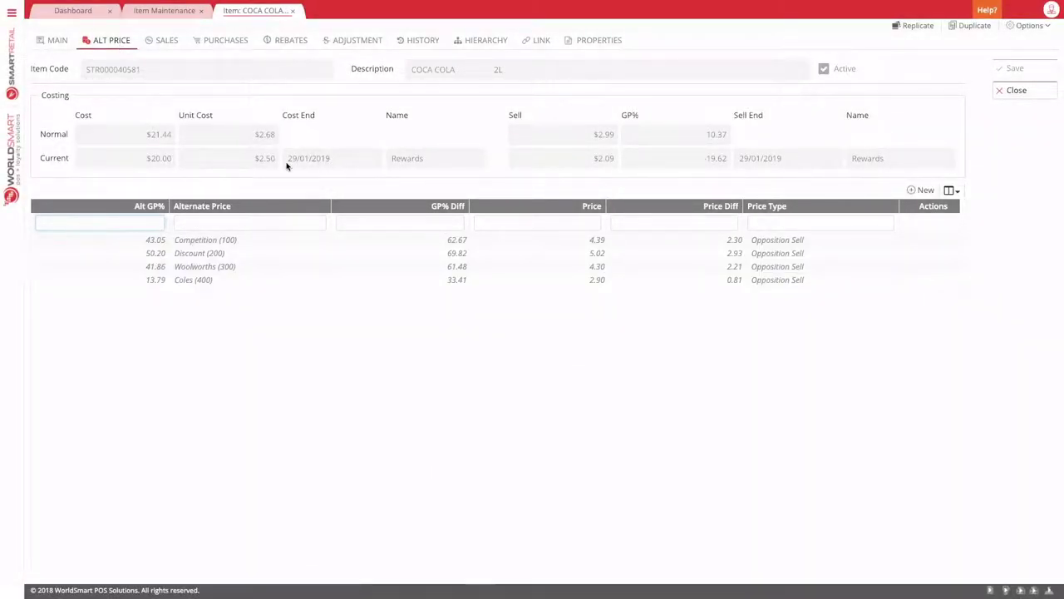
pyautogui.click(168, 50)
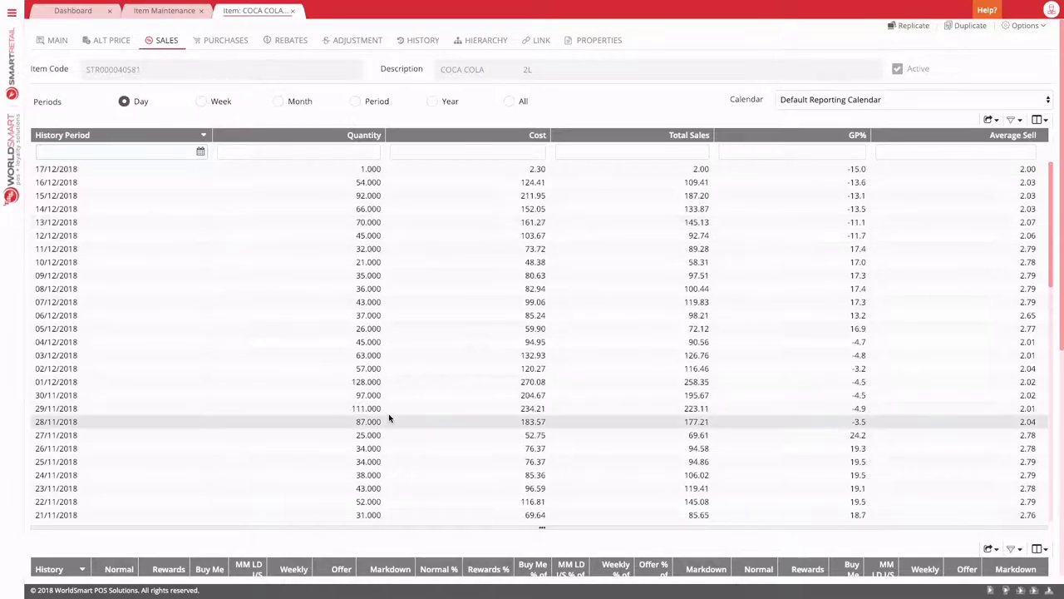
pyautogui.moveTo(542, 527); pyautogui.dragTo(547, 289)
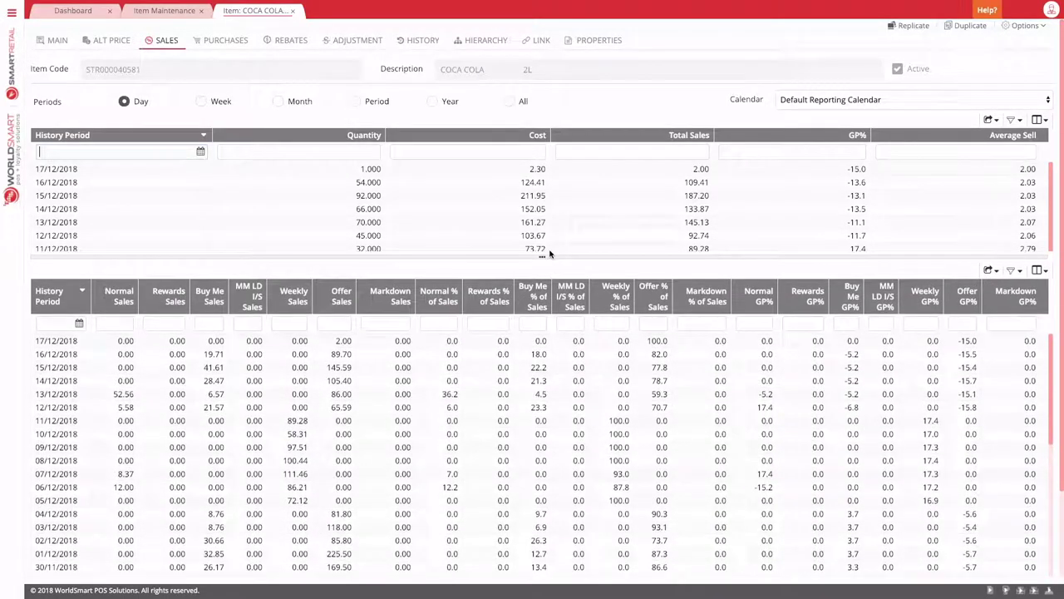
pyautogui.click(278, 101)
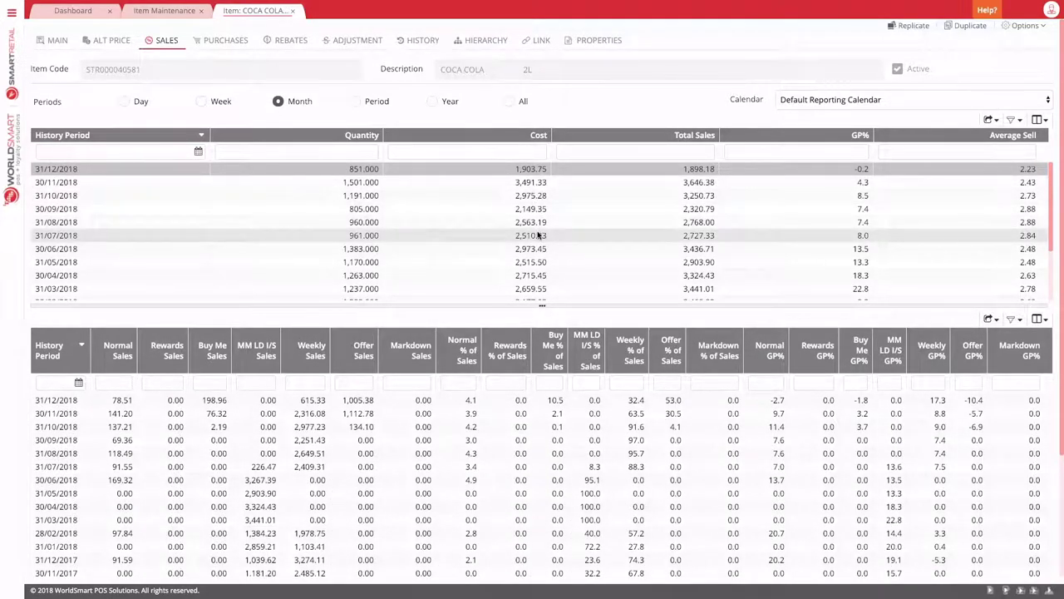
# Step: View the item's purchases by month, enlarge the invoice grid and show the invoices for the 31/12/2018 period
pyautogui.click(225, 42)
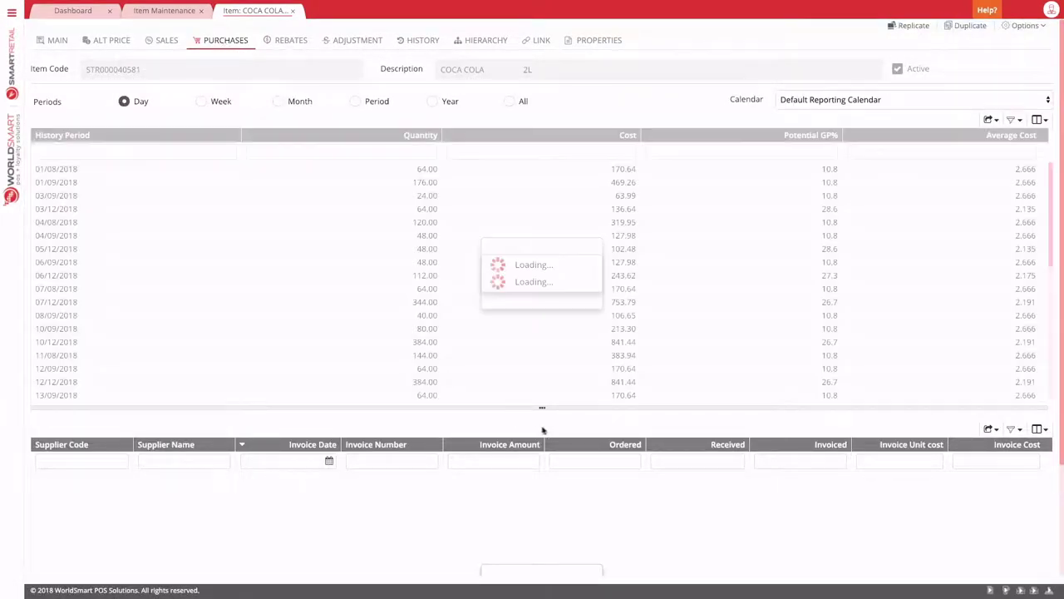
pyautogui.moveTo(544, 407); pyautogui.dragTo(544, 293)
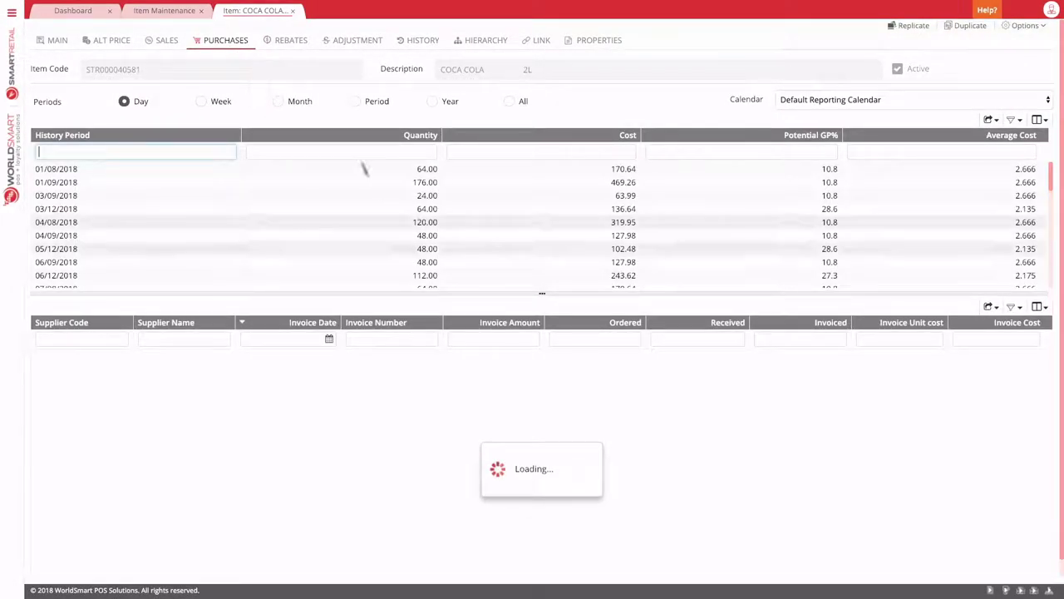
pyautogui.click(277, 101)
pyautogui.click(85, 170)
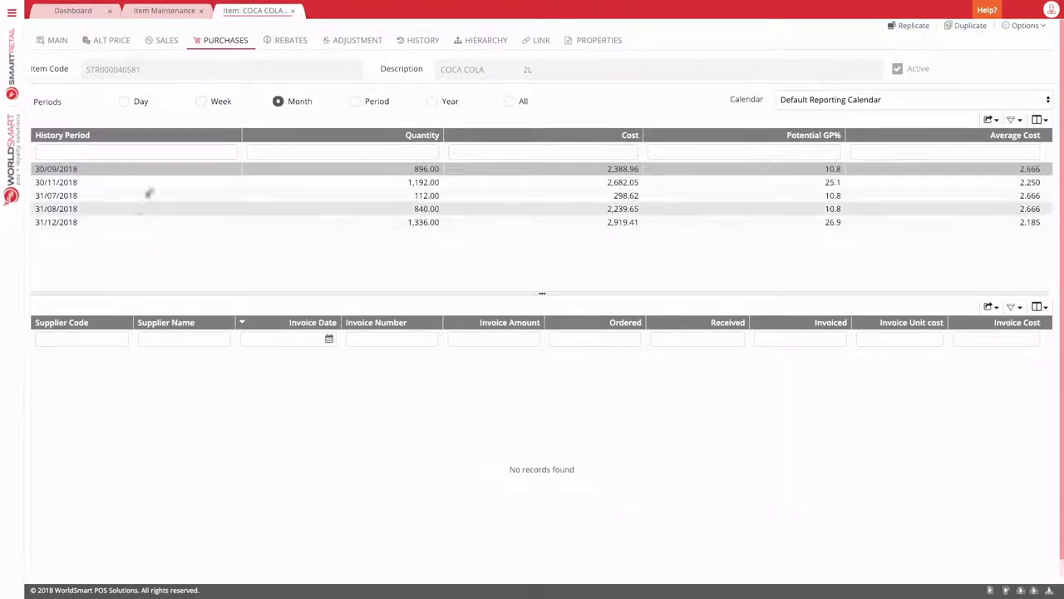
pyautogui.click(88, 197)
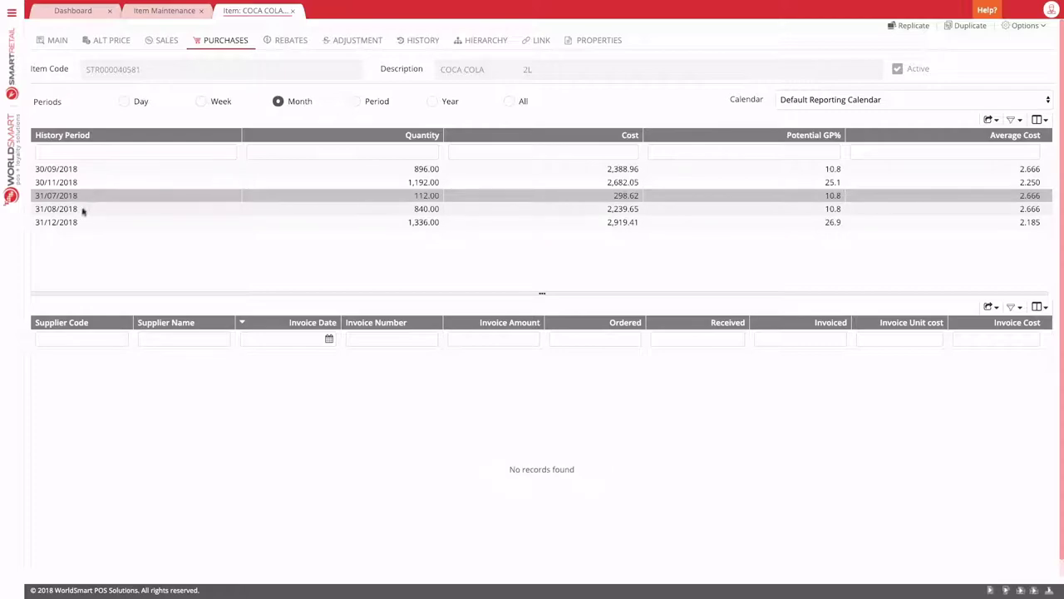
pyautogui.click(77, 223)
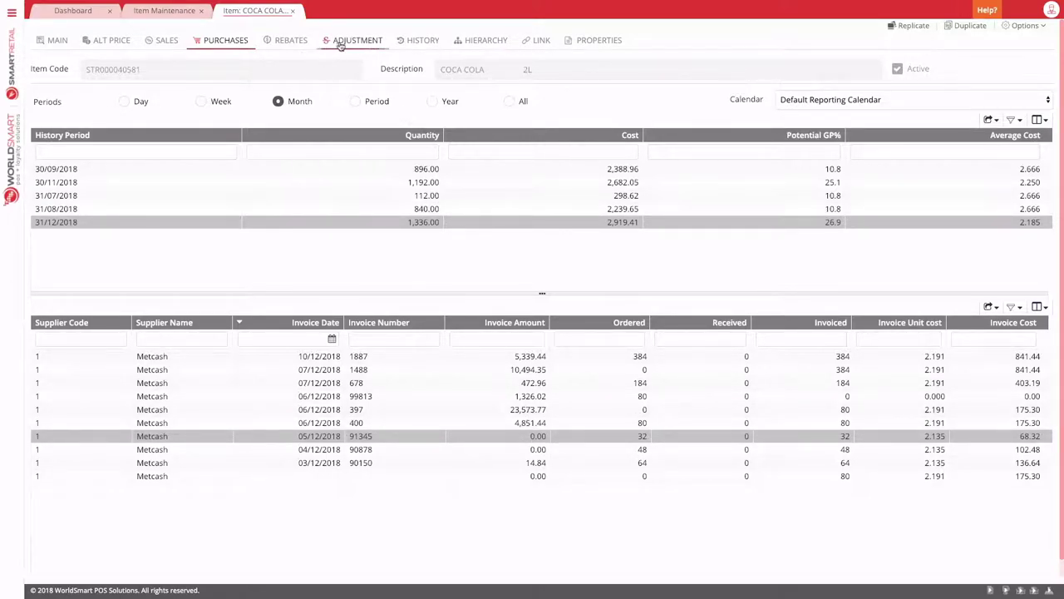
# Step: View the item's Rebates and its stock adjustment records
pyautogui.click(292, 41)
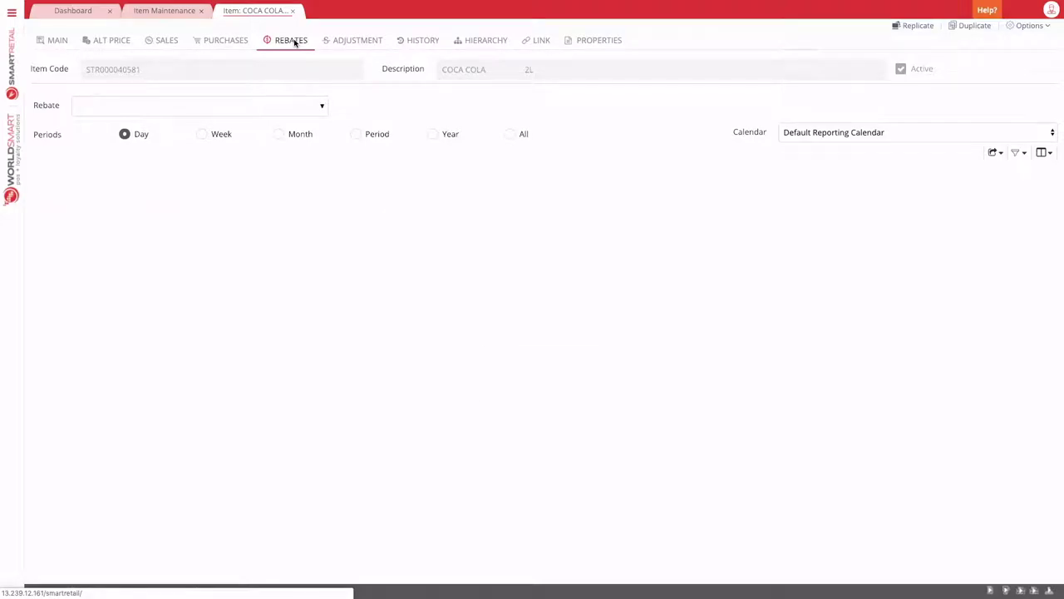
pyautogui.click(356, 41)
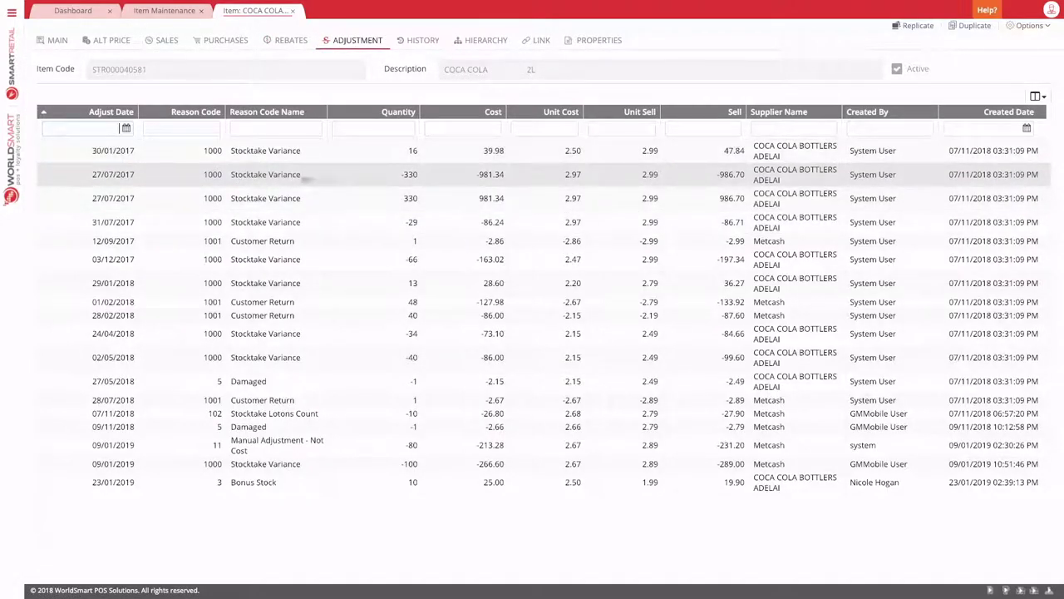
# Step: View the 23/01/2019 stock adjustment in the average cost history and the Ordering Settings in the item's hierarchy
pyautogui.click(425, 46)
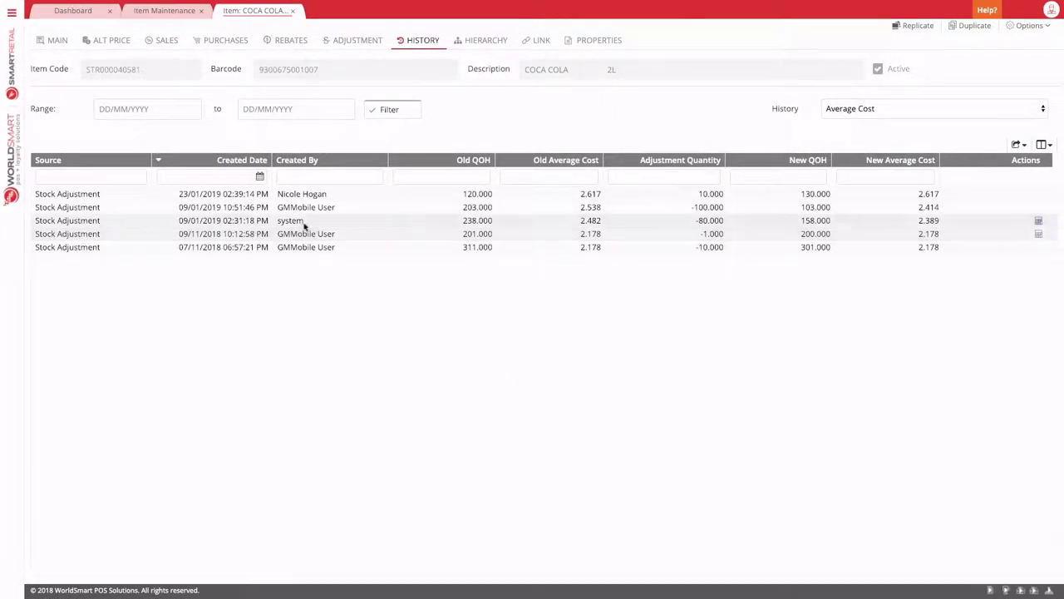
pyautogui.click(324, 196)
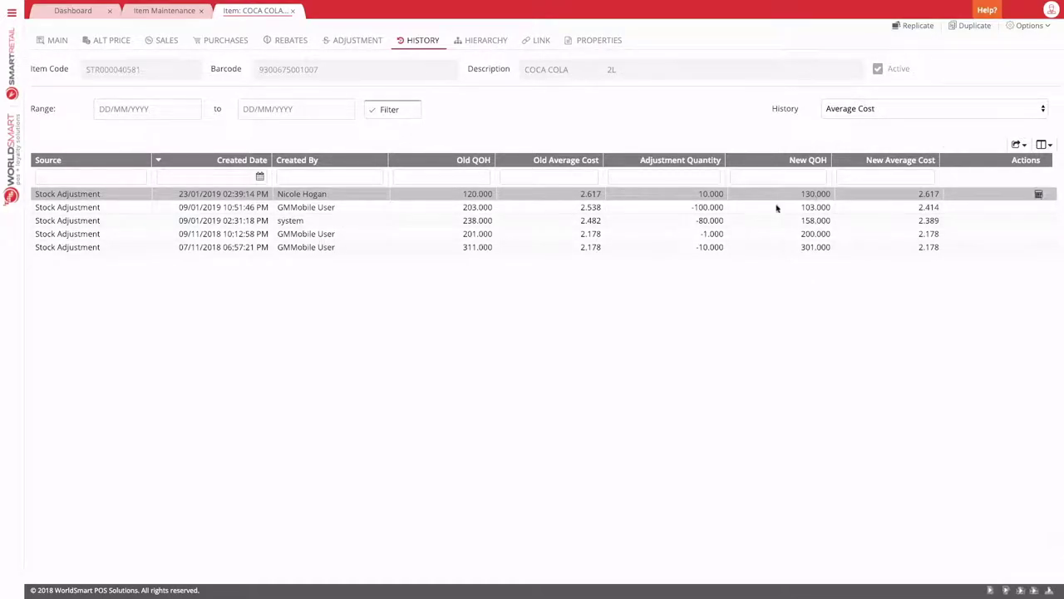
pyautogui.click(493, 43)
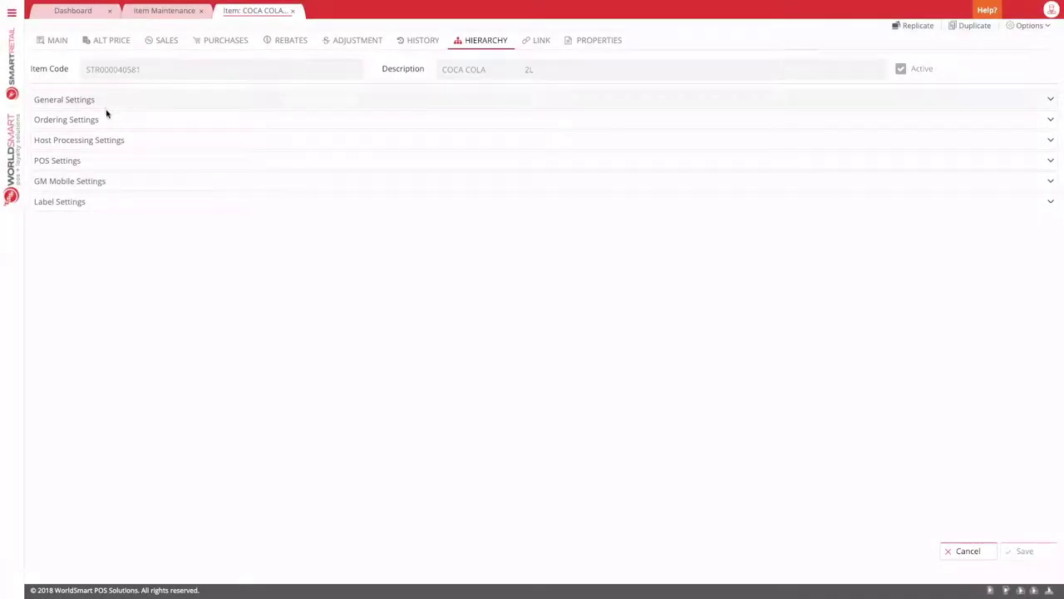
pyautogui.click(104, 120)
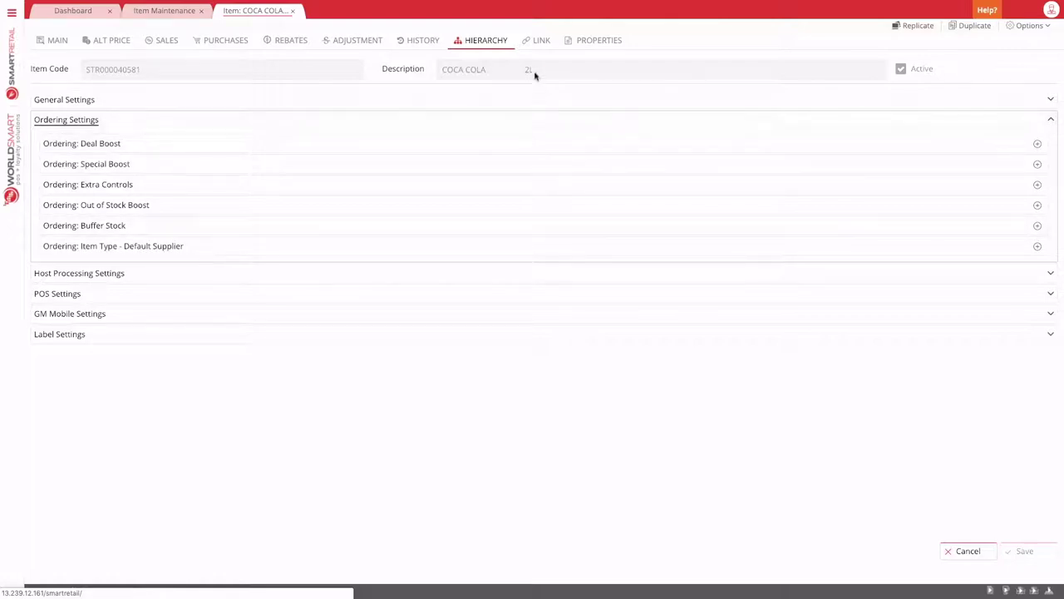
# Step: View the item's links and select its Aisle-05 - Aisle Bay-58 location
pyautogui.click(540, 43)
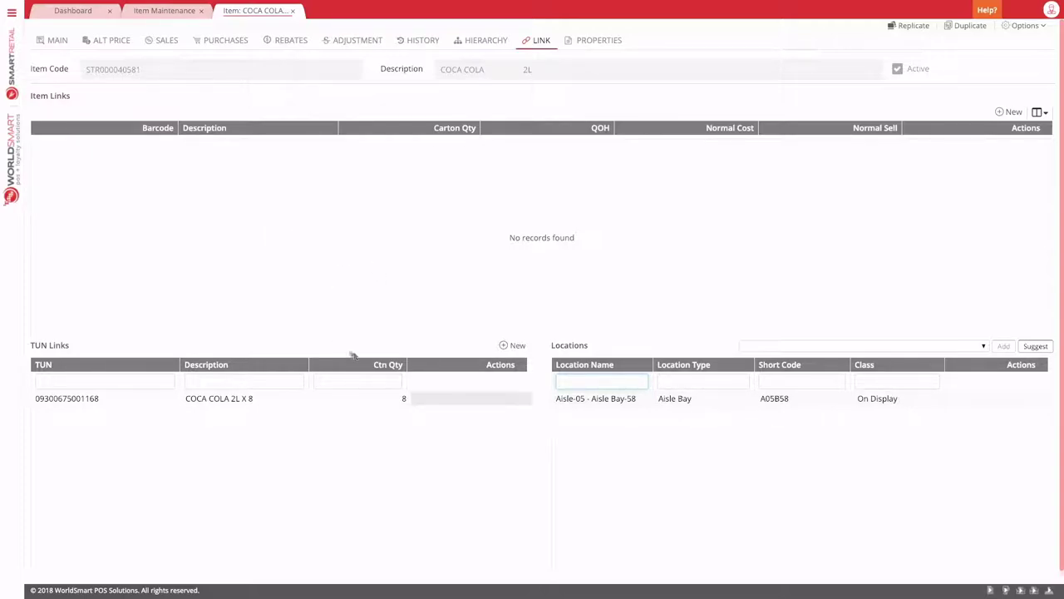
pyautogui.click(625, 400)
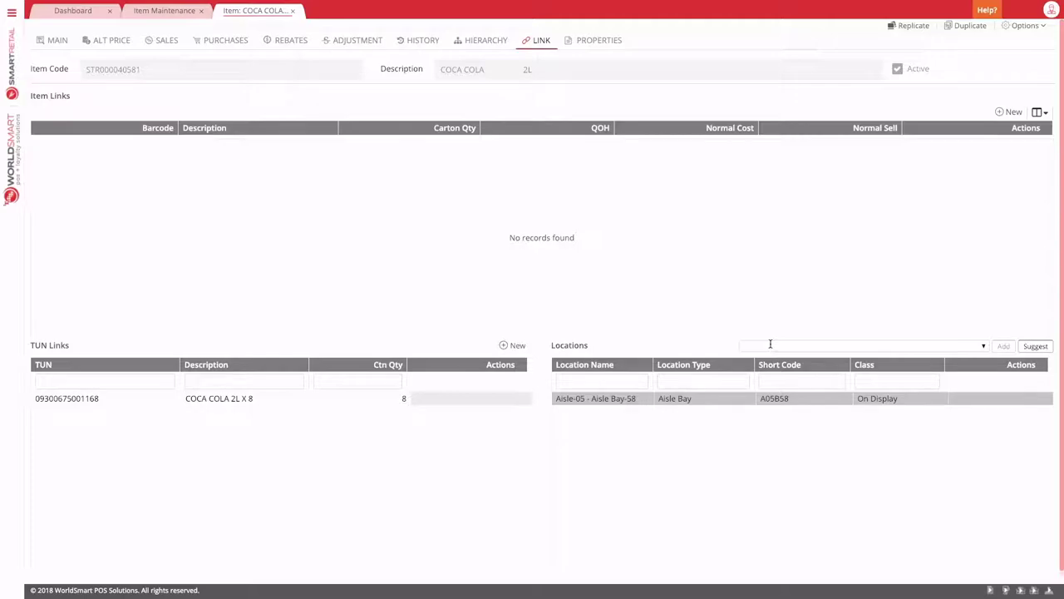
# Step: Review the item's Properties, including the Kangaroo % choices and the POS Image file selection, without choosing any value
pyautogui.click(600, 46)
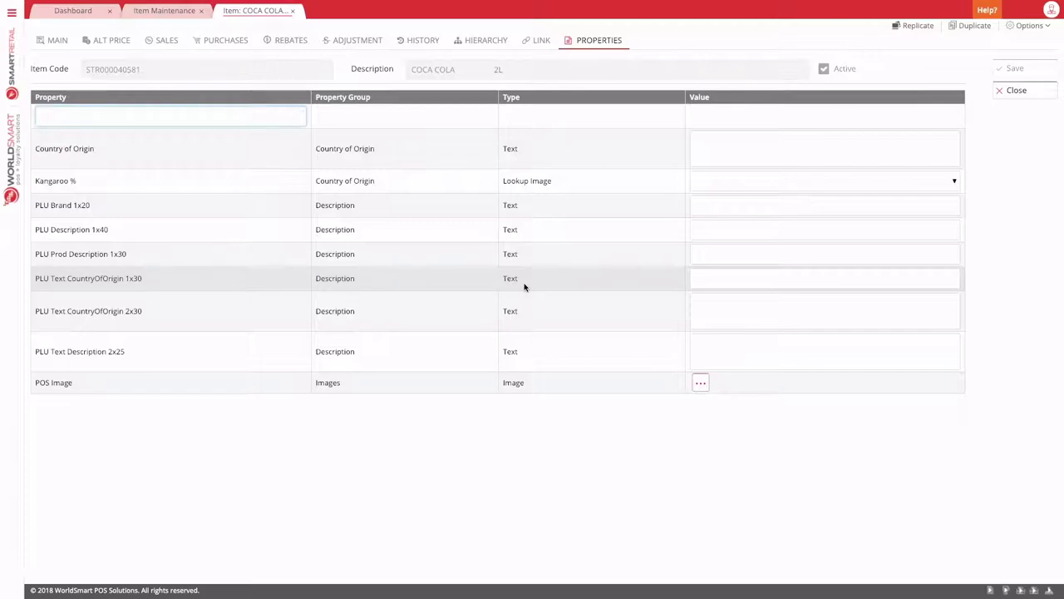
pyautogui.click(743, 141)
pyautogui.click(724, 181)
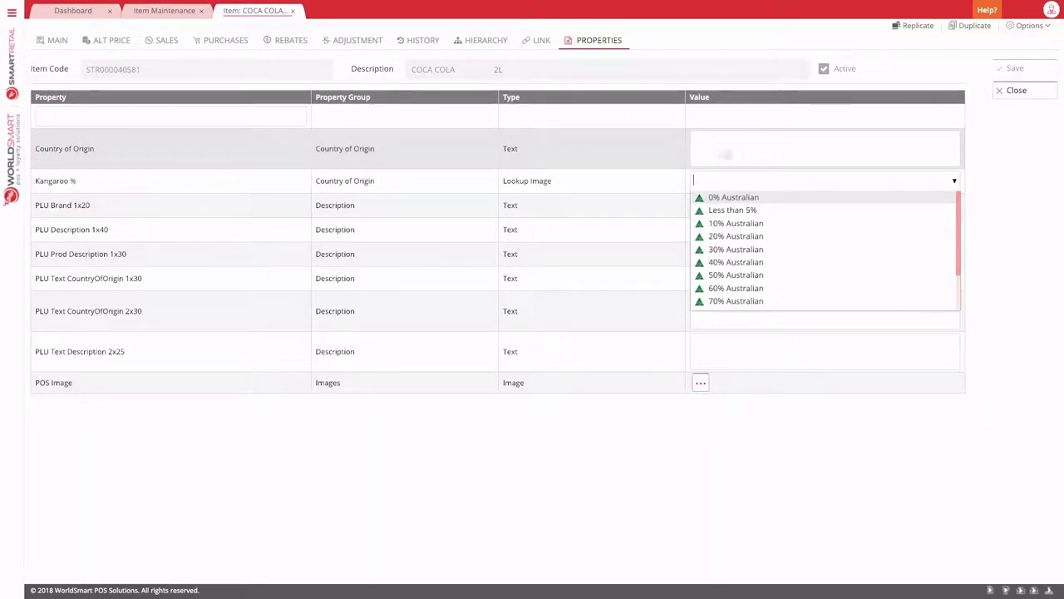
pyautogui.click(774, 149)
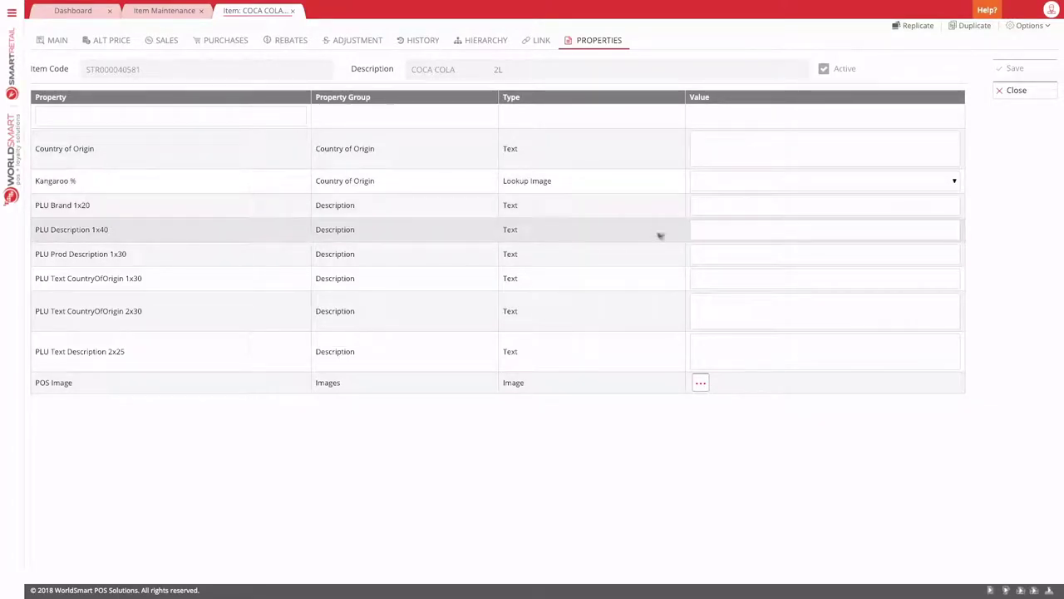
pyautogui.click(714, 179)
pyautogui.click(733, 156)
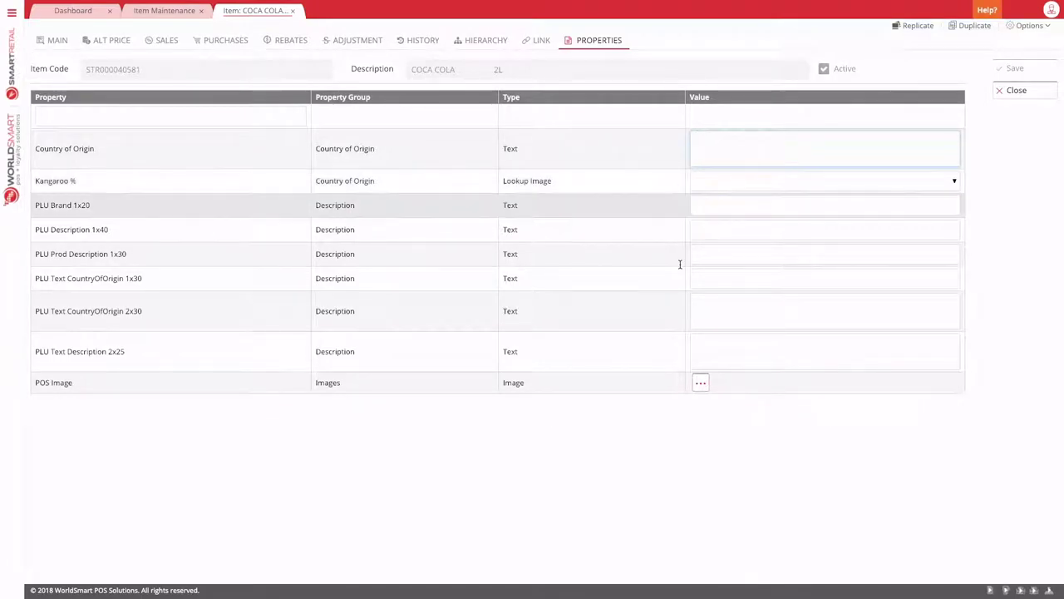
pyautogui.click(701, 383)
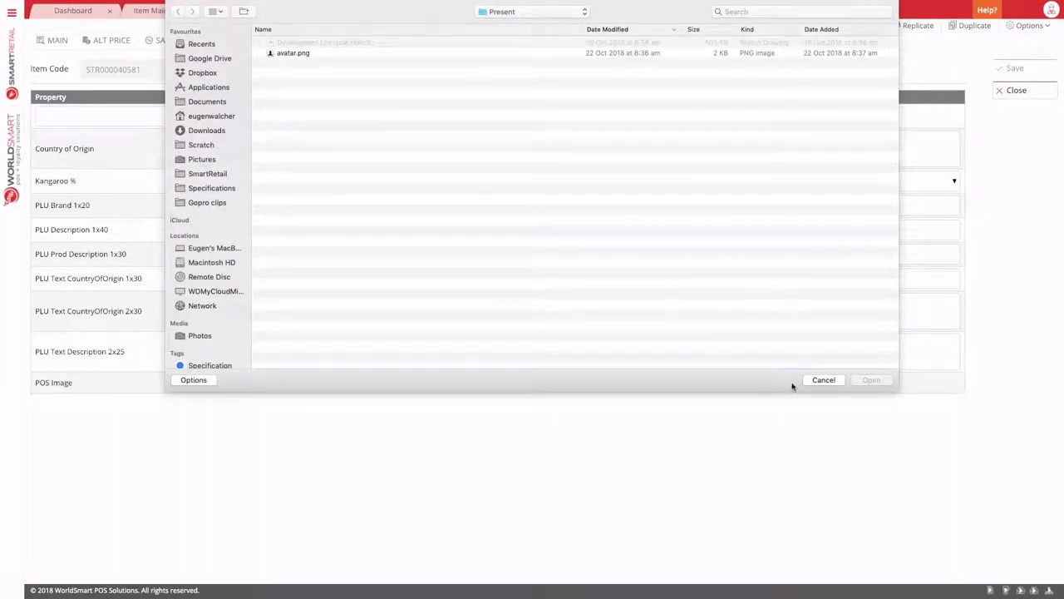
pyautogui.click(815, 381)
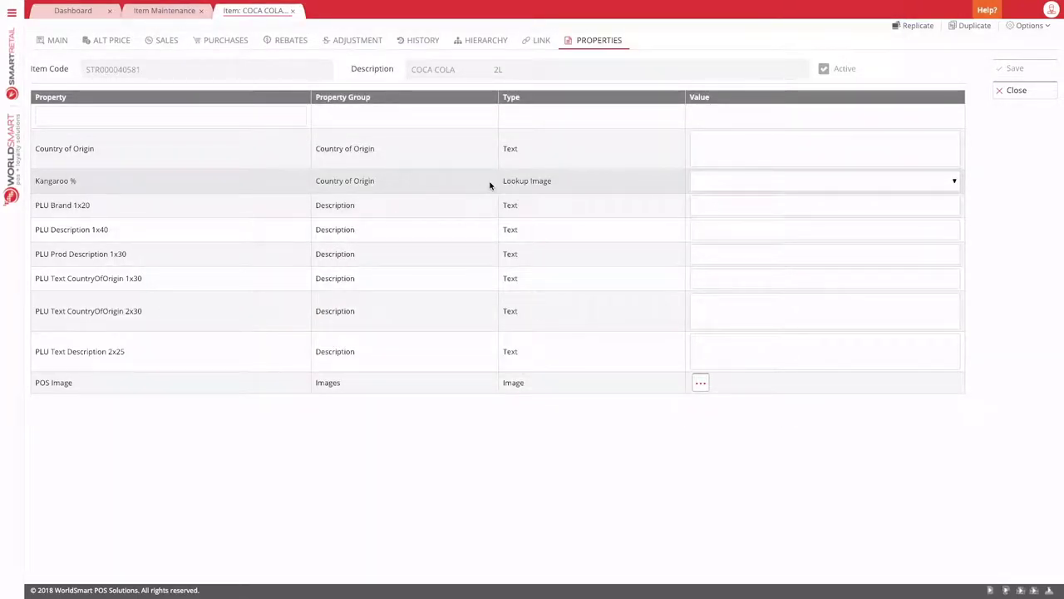
# Step: Return to the item's main details, highlight its description and view the available item options
pyautogui.click(57, 40)
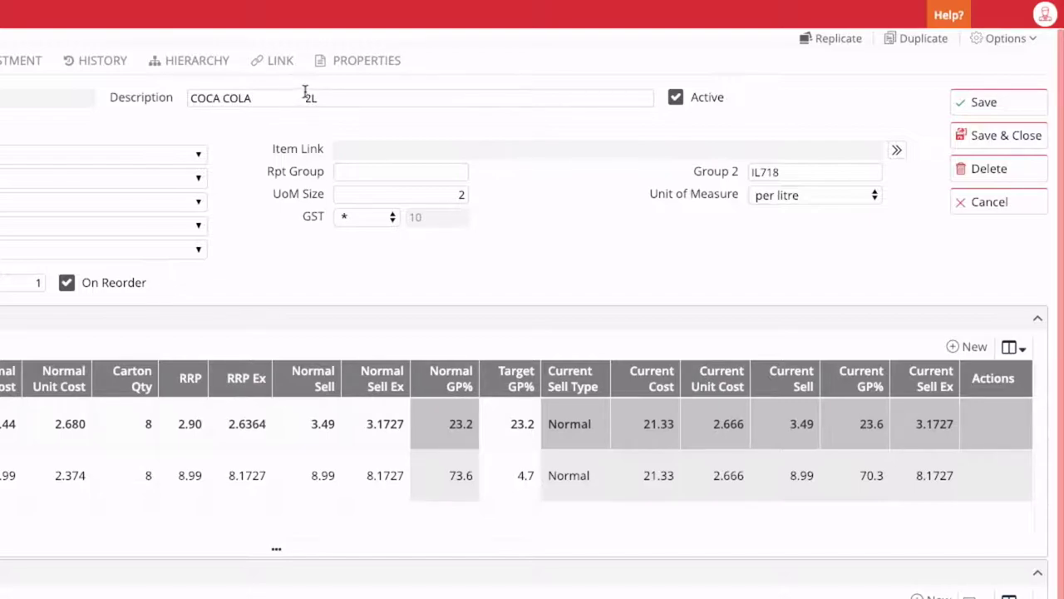
pyautogui.moveTo(329, 95); pyautogui.dragTo(185, 99)
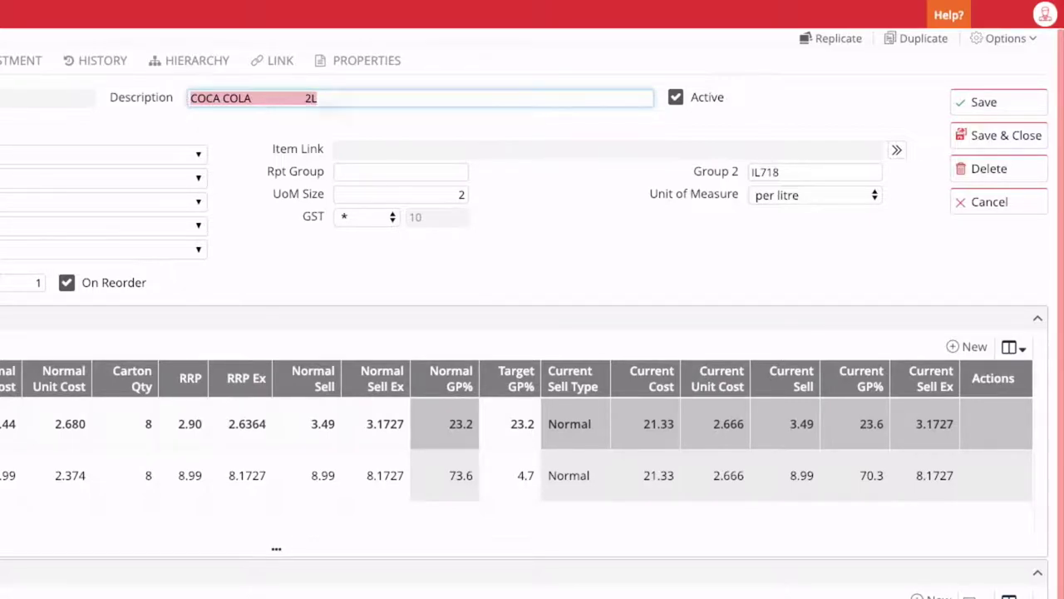
pyautogui.click(788, 102)
pyautogui.click(1016, 49)
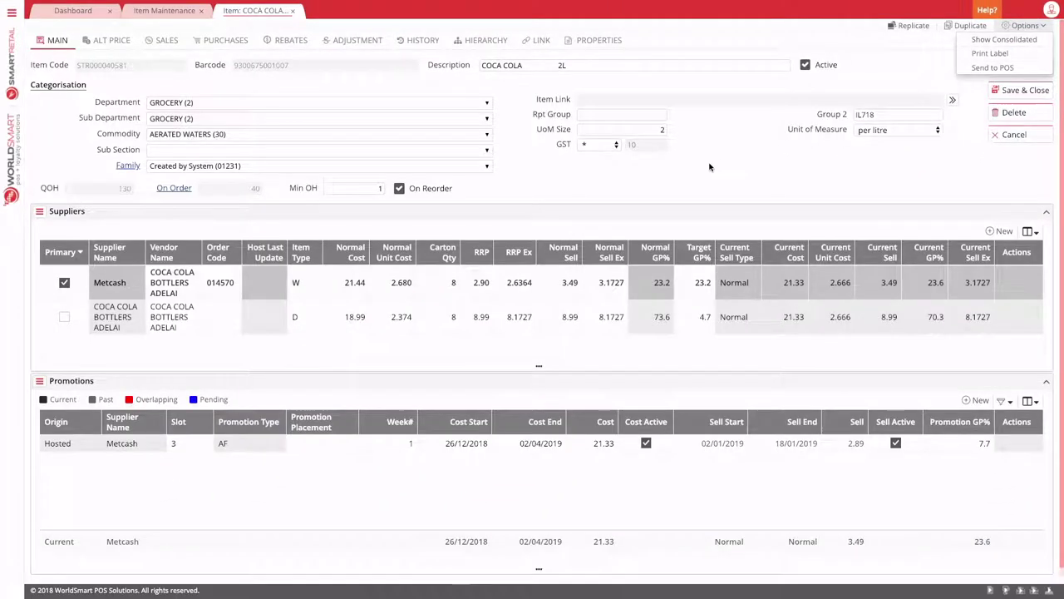
pyautogui.click(532, 251)
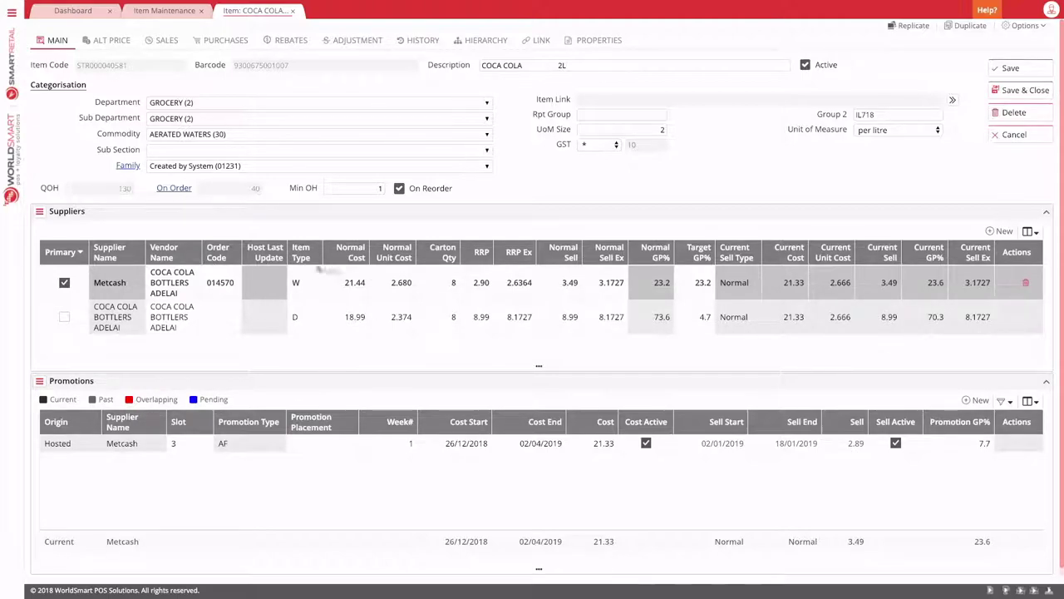
# Step: Set the Metcash supplier's Normal Sell price to 2.99
pyautogui.click(565, 283)
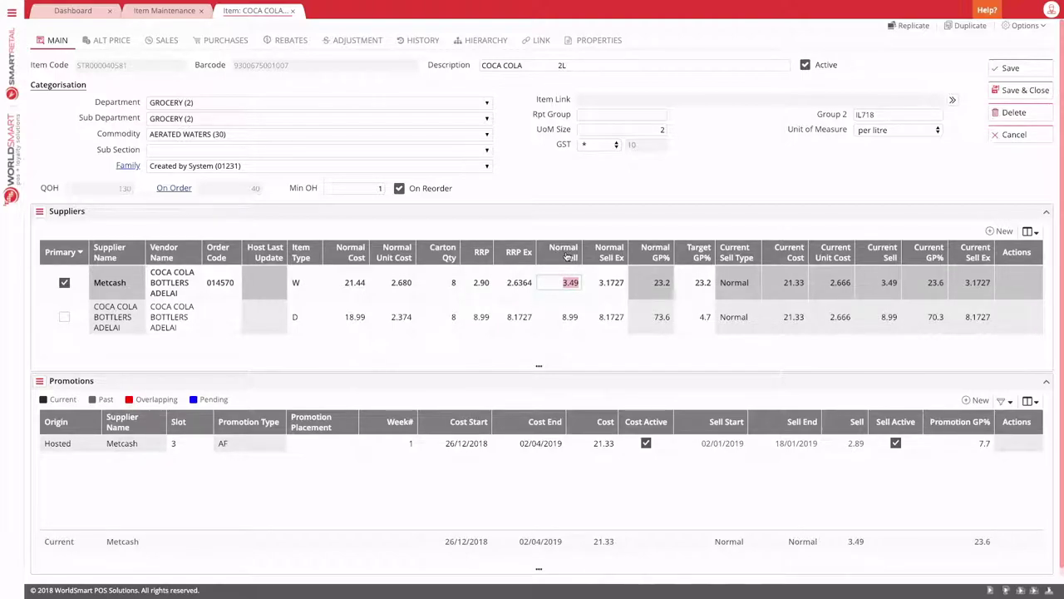
pyautogui.write('2.99')
pyautogui.press('Return')
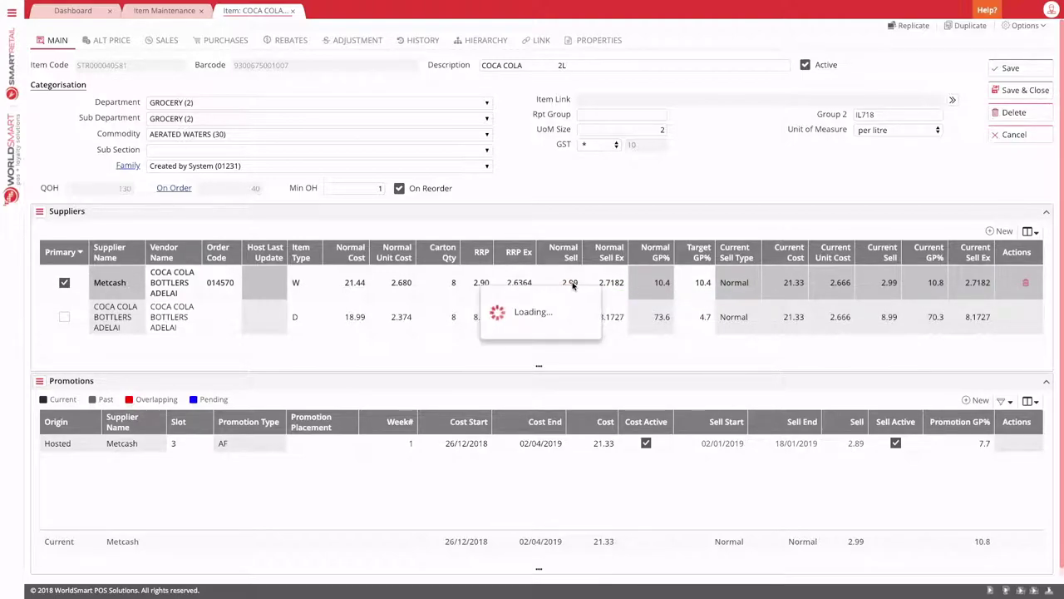
# Step: Set the Metcash supplier's Normal Cost to 22.00
pyautogui.click(398, 283)
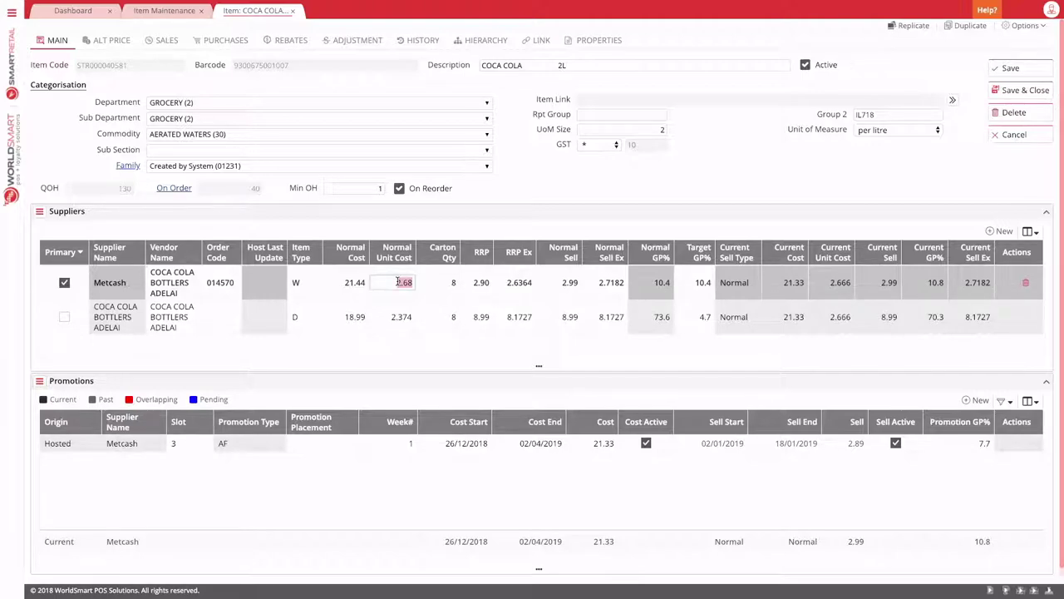
pyautogui.click(355, 283)
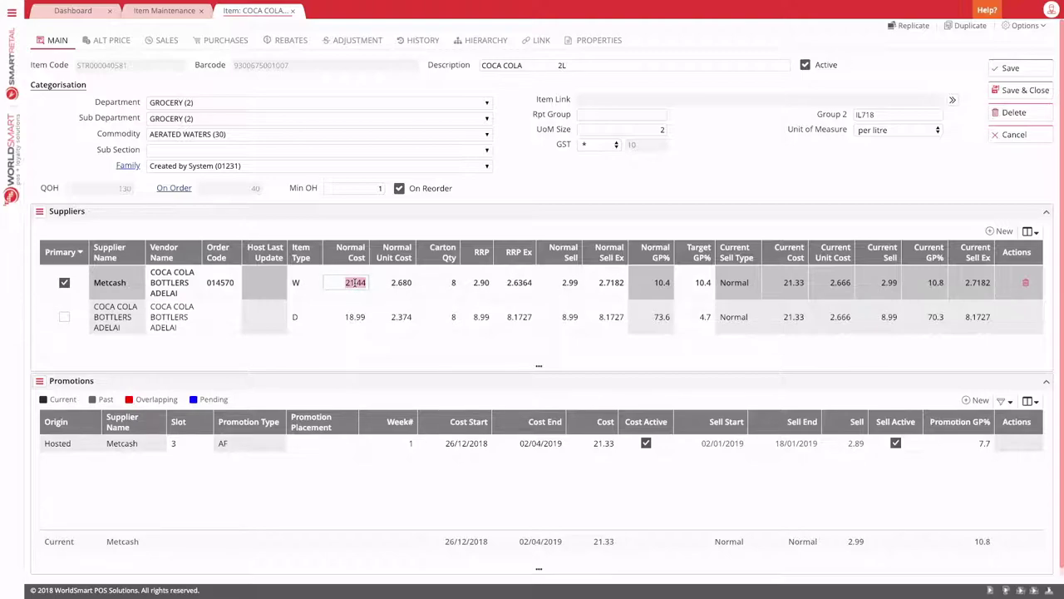
pyautogui.write('22.00')
pyautogui.press('Return')
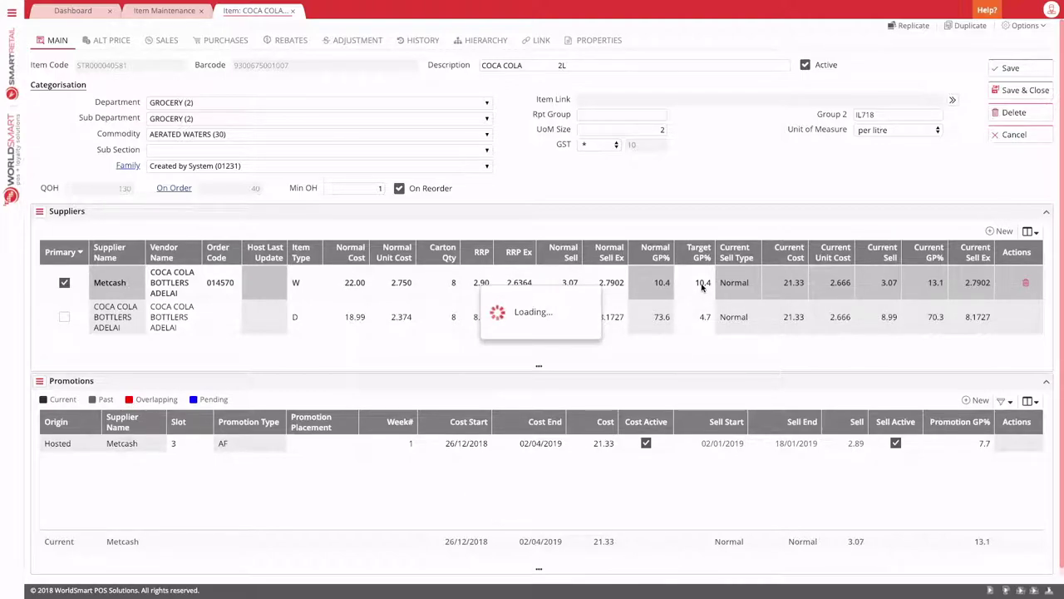
# Step: Set the Metcash supplier's Target GP% to 14.9 and its Normal Sell to 3.29
pyautogui.click(703, 283)
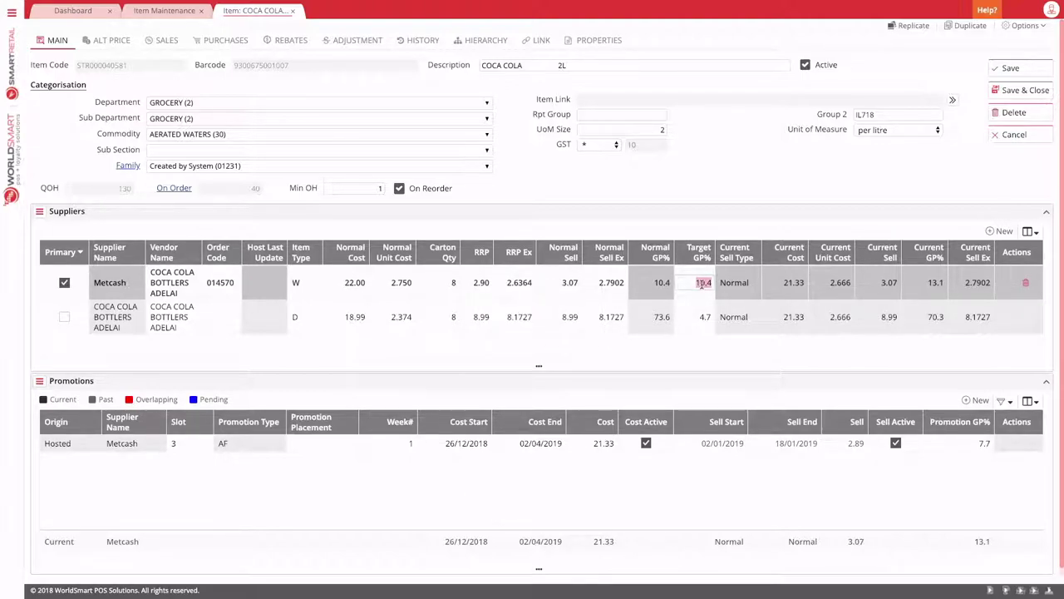
pyautogui.write('14')
pyautogui.press('Return')
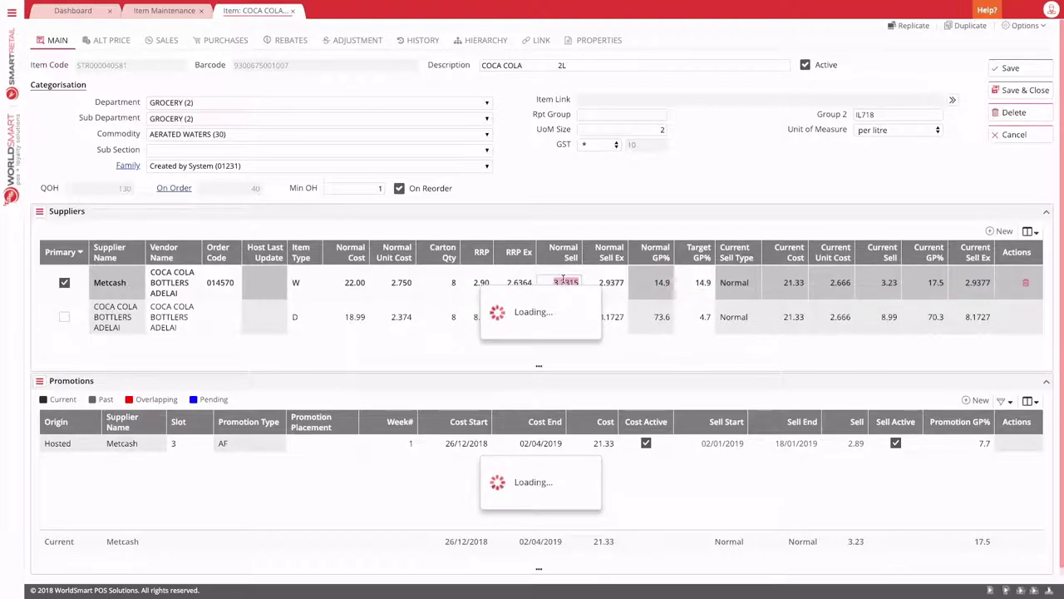
pyautogui.click(574, 282)
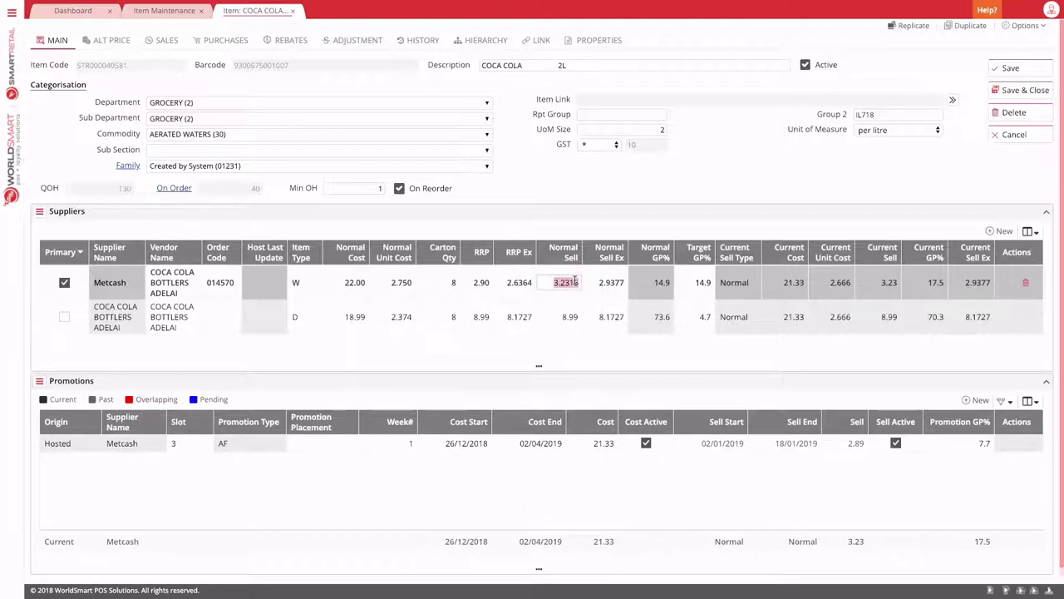
pyautogui.write('3')
pyautogui.press('Return')
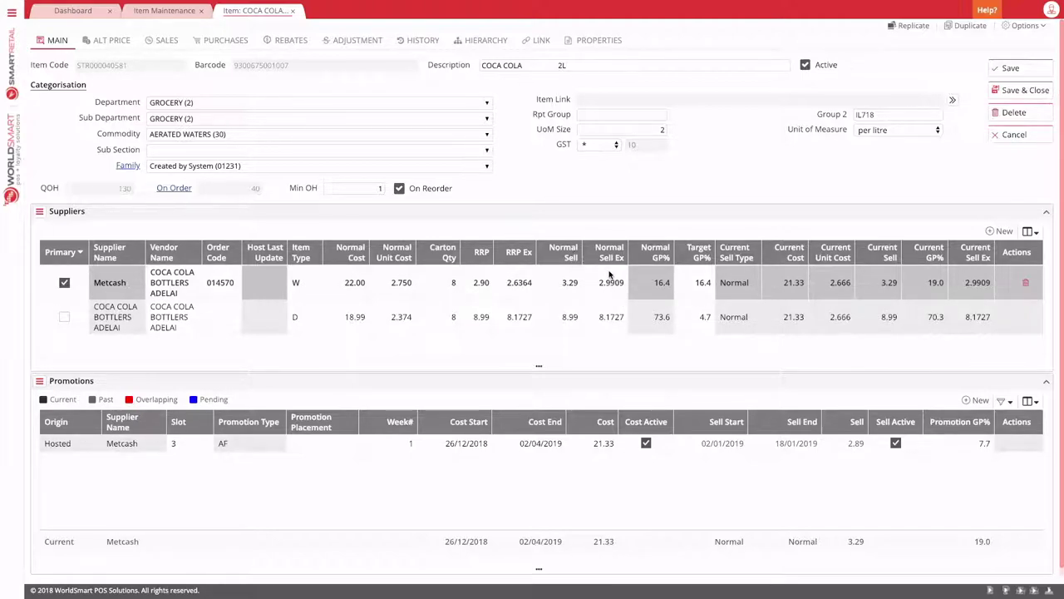
# Step: Set the Metcash supplier's Normal Sell Ex to 3.0000
pyautogui.click(566, 287)
pyautogui.click(609, 284)
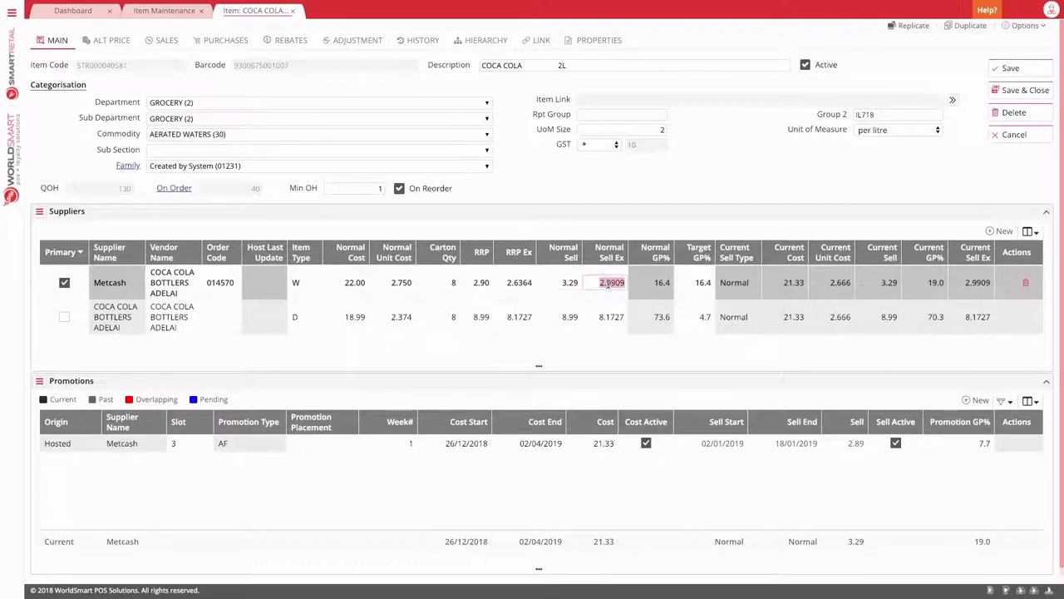
pyautogui.write('3')
pyautogui.click(620, 202)
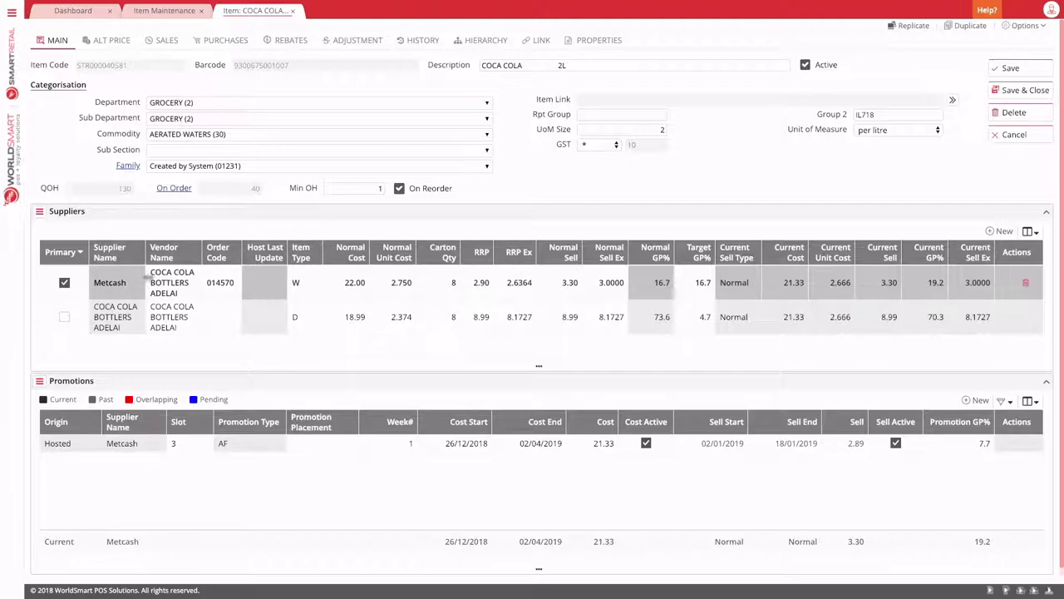
# Step: Compare the promotions listed for the COCA COLA BOTTLERS ADELAI supplier with those for Metcash
pyautogui.click(122, 317)
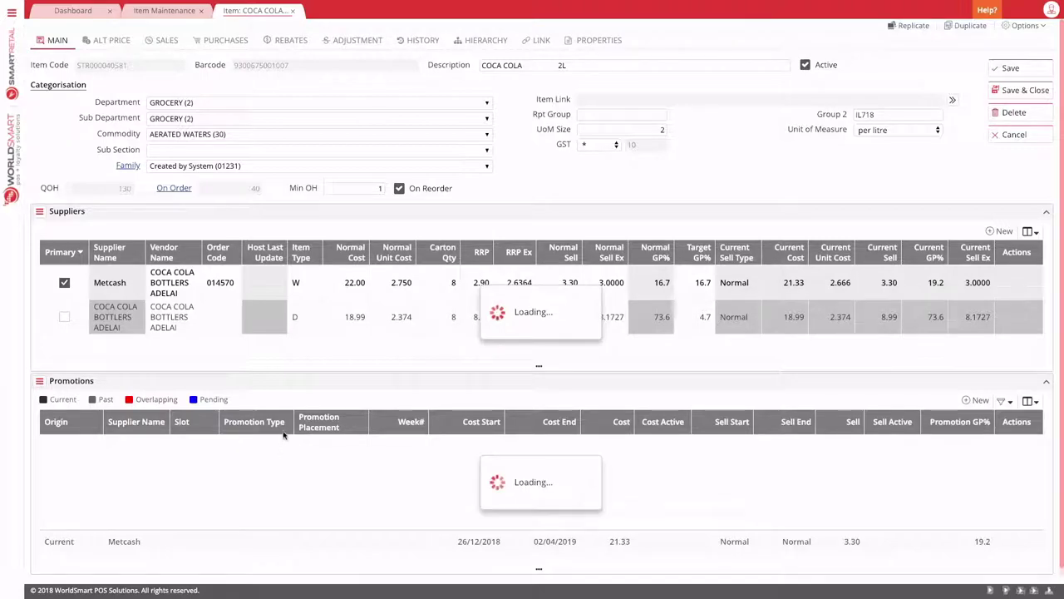
pyautogui.click(116, 283)
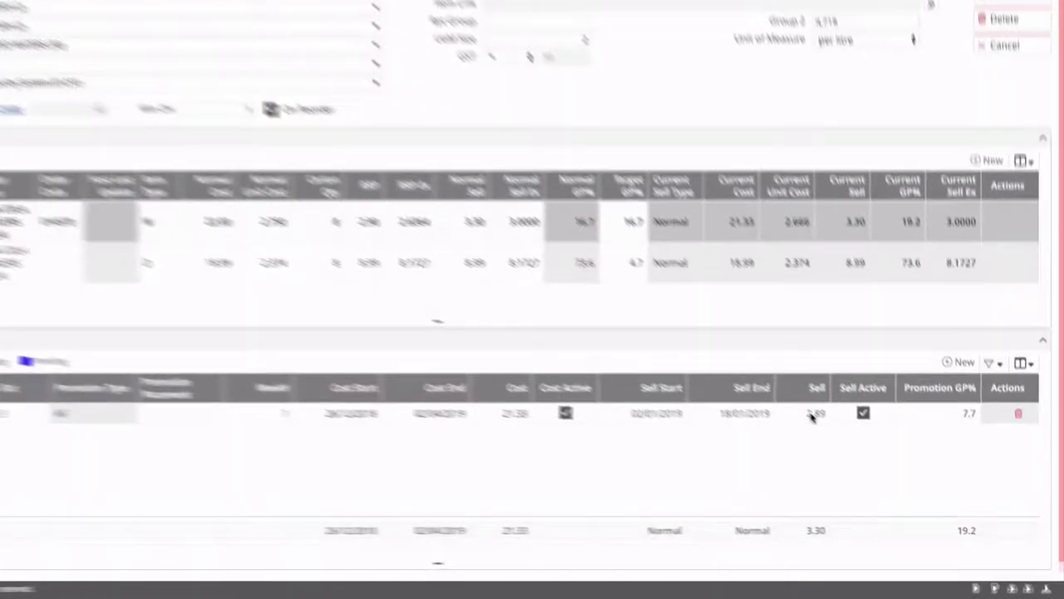
# Step: Set the hosted Metcash promotion's Sell price to 2.99 and switch its Sell Active flag off and back on
pyautogui.click(816, 414)
pyautogui.write('2')
pyautogui.press('Tab')
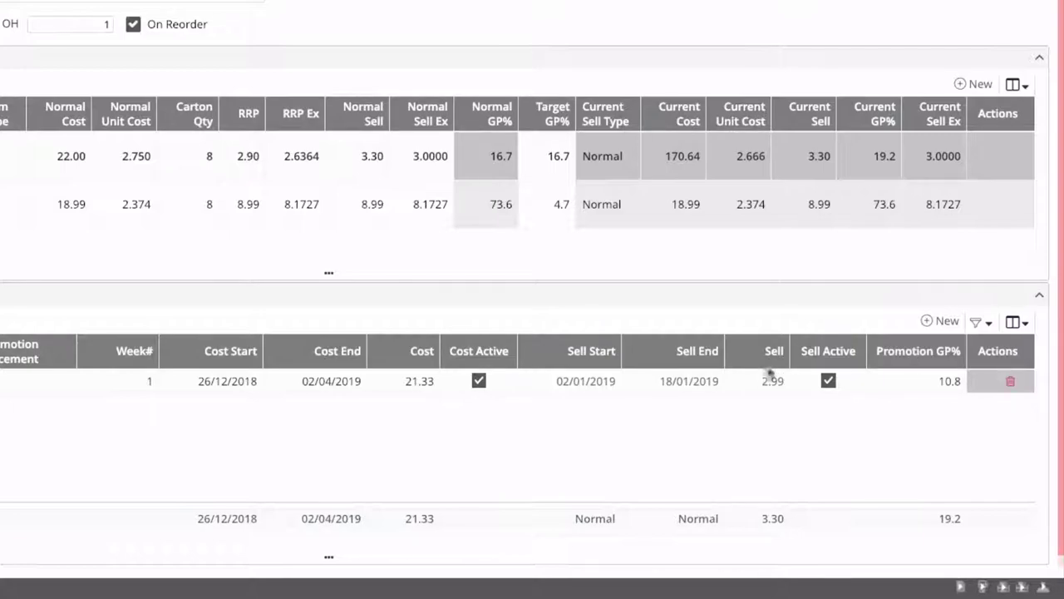
pyautogui.click(828, 384)
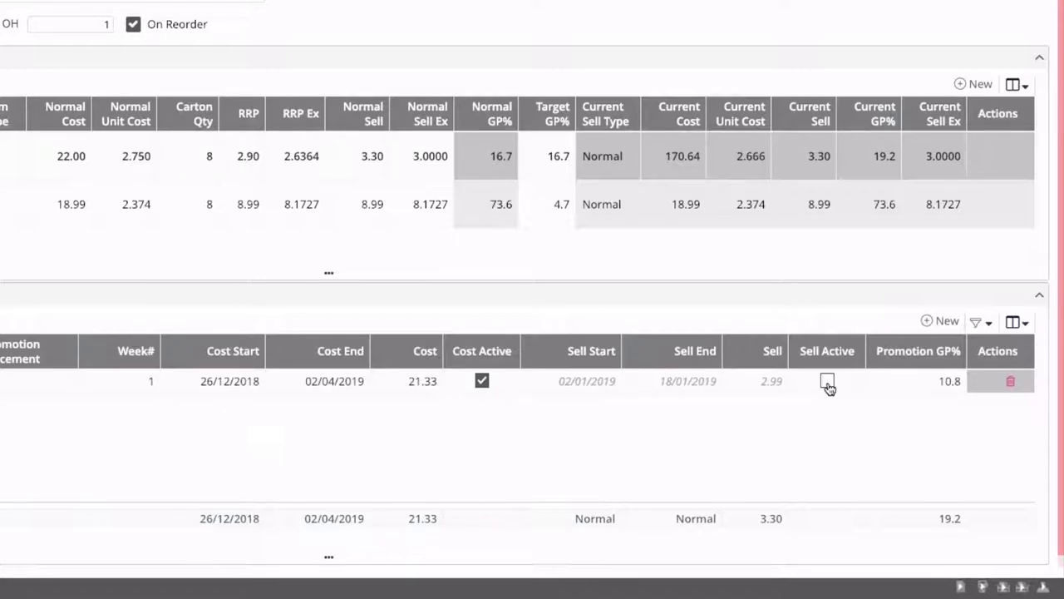
pyautogui.click(827, 383)
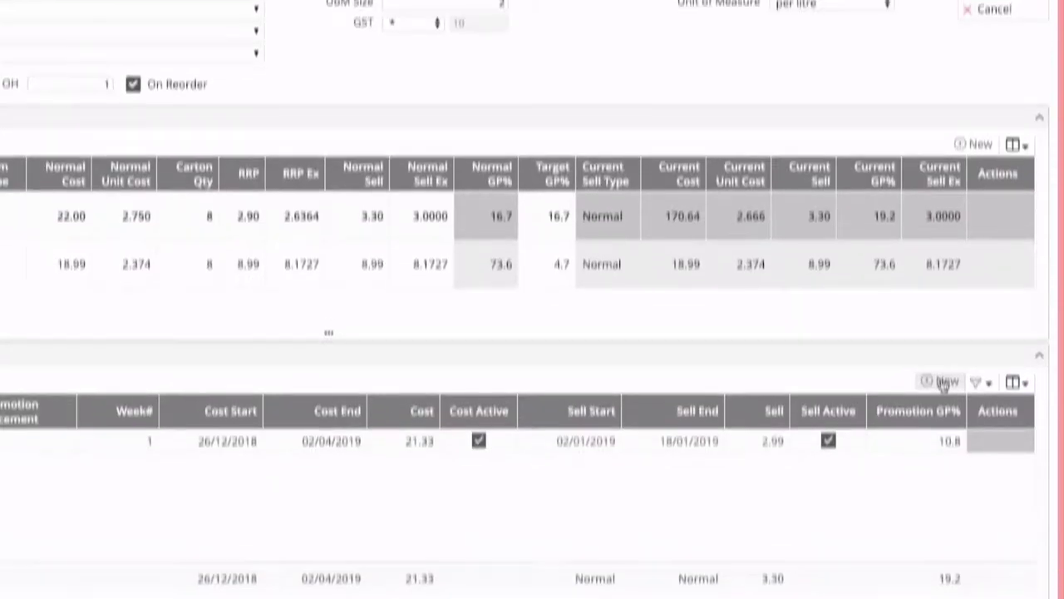
# Step: Start a new instore promotion for Metcash in the Weekly slot, with Cost excluded and only Sell enabled
pyautogui.click(942, 323)
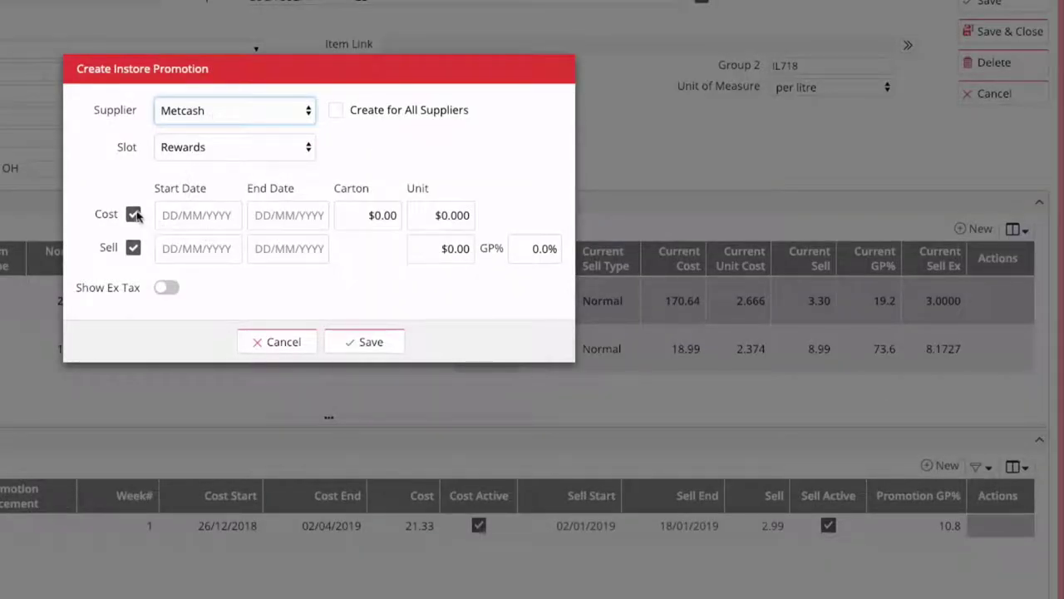
pyautogui.click(197, 141)
pyautogui.click(209, 190)
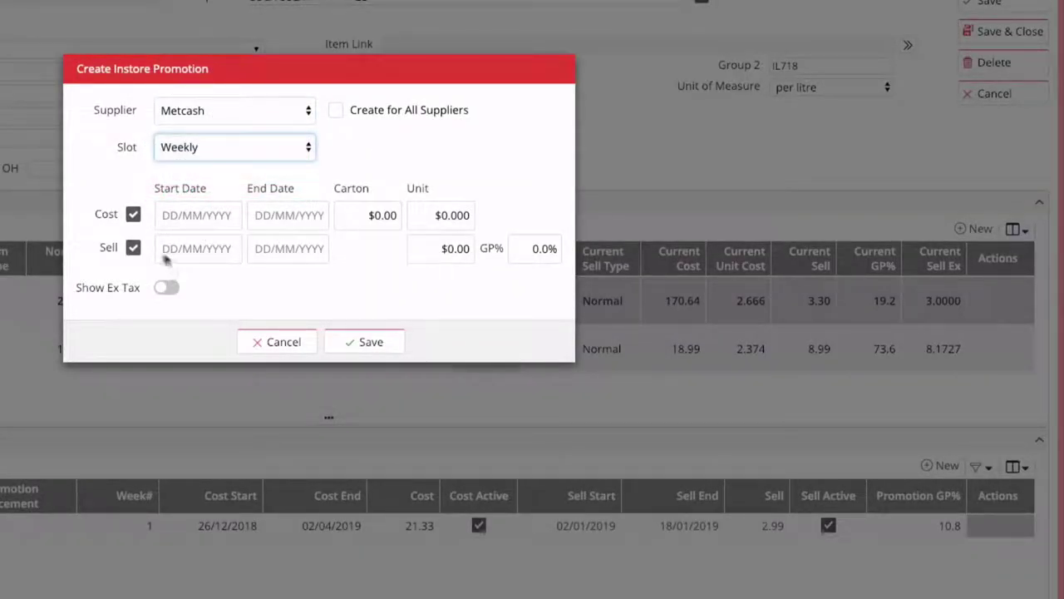
pyautogui.click(134, 214)
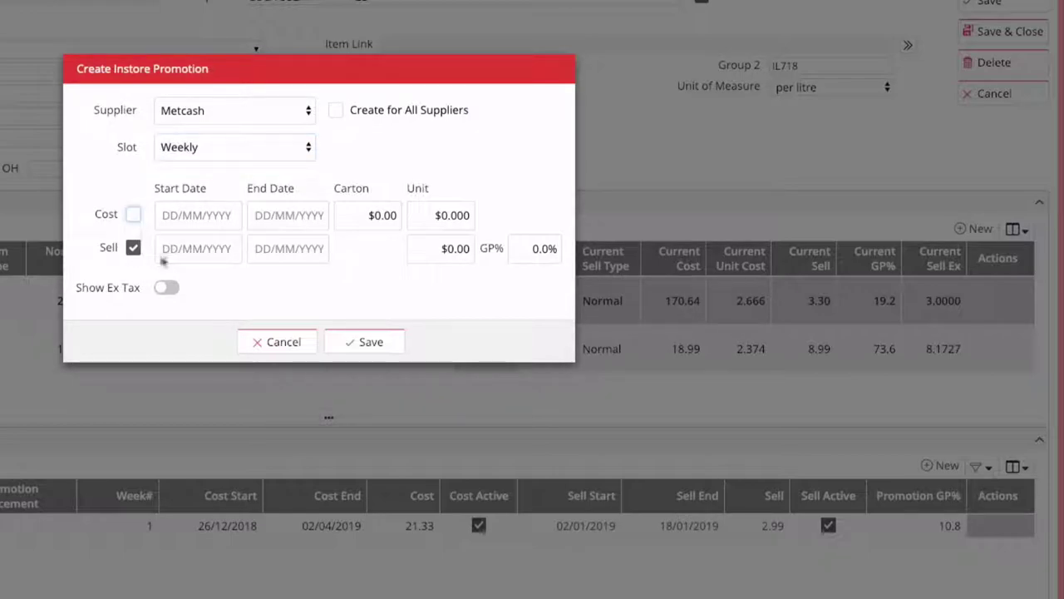
# Step: Set the instore promotion's Sell period from 04/02/2019 to 06/02/2019
pyautogui.click(187, 248)
pyautogui.write('0')
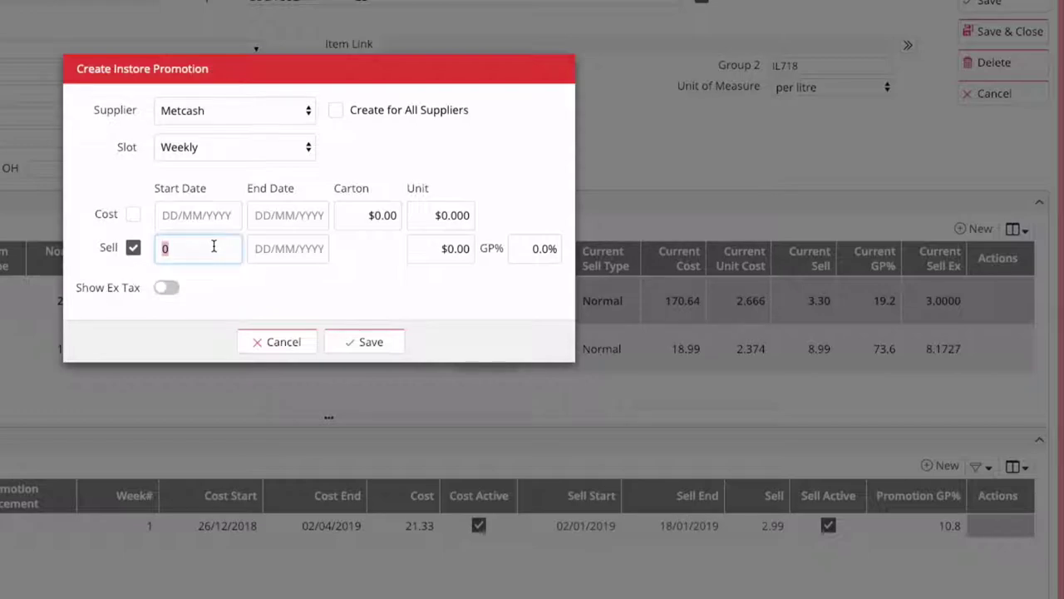
pyautogui.write('1')
pyautogui.press('Tab')
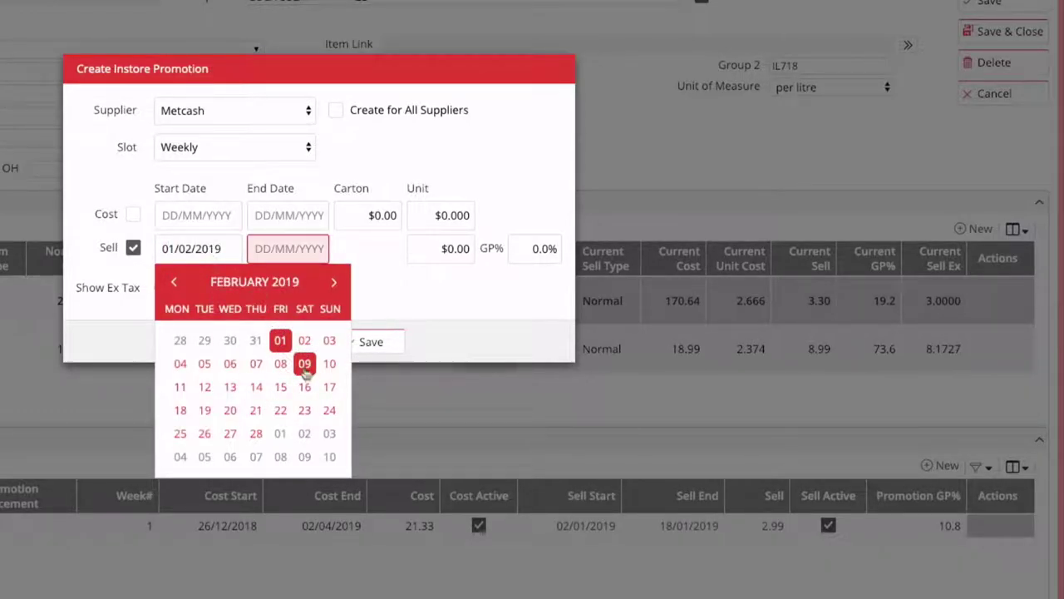
pyautogui.click(180, 363)
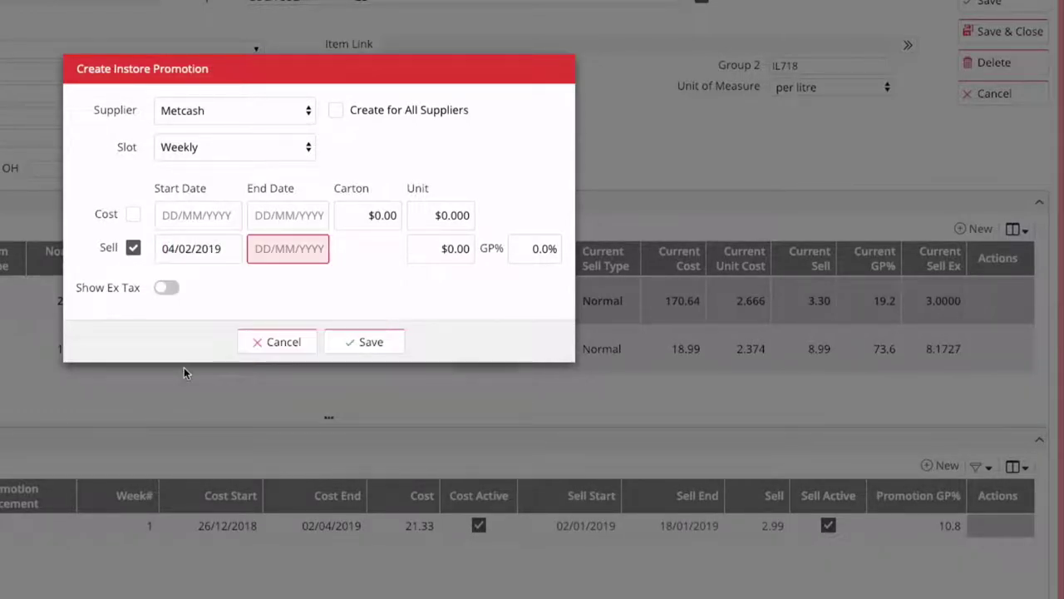
pyautogui.doubleClick(280, 248)
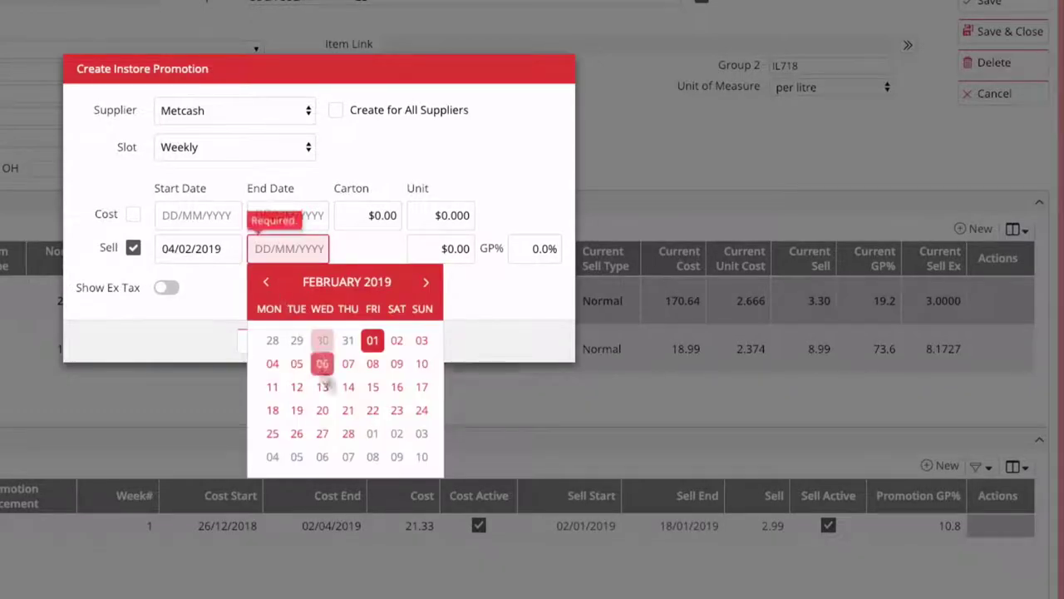
pyautogui.click(400, 368)
pyautogui.moveTo(326, 250); pyautogui.dragTo(234, 251)
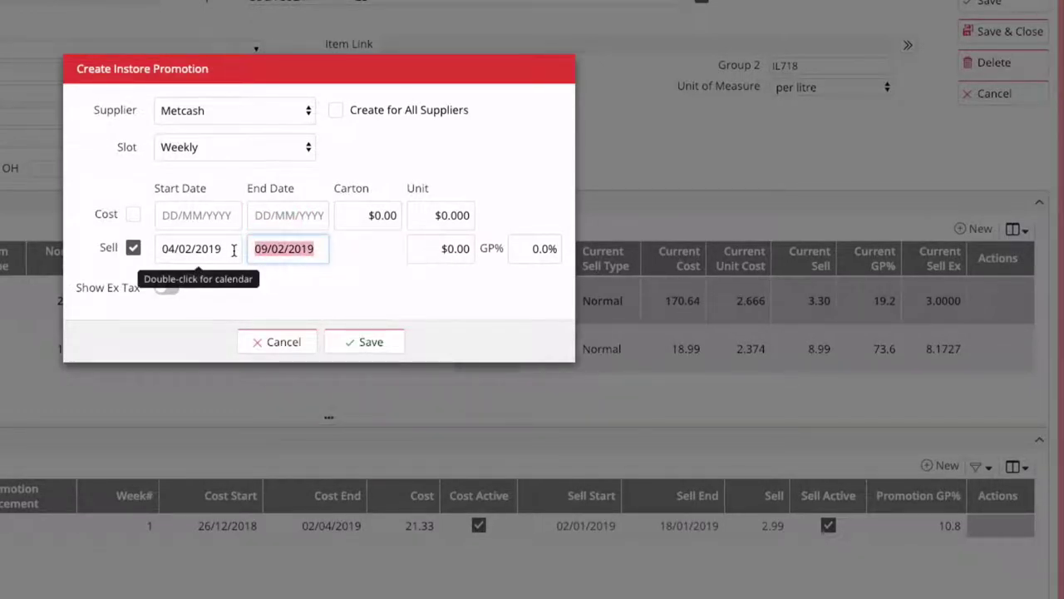
pyautogui.write('5')
pyautogui.press('Tab')
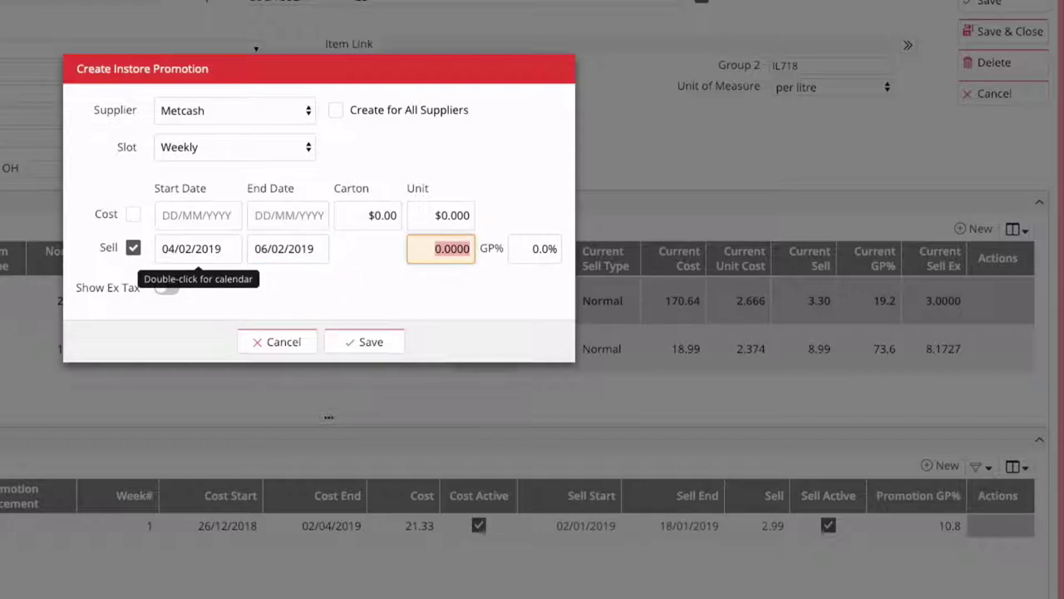
# Step: Set the instore promotion's unit Sell price to $2.29
pyautogui.moveTo(463, 261)
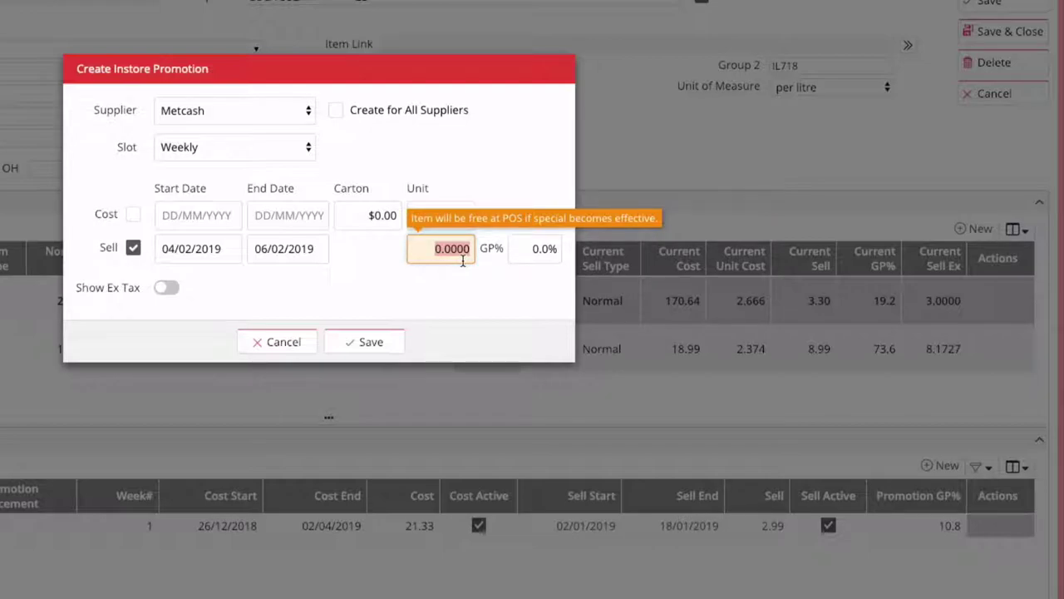
pyautogui.write('2.29')
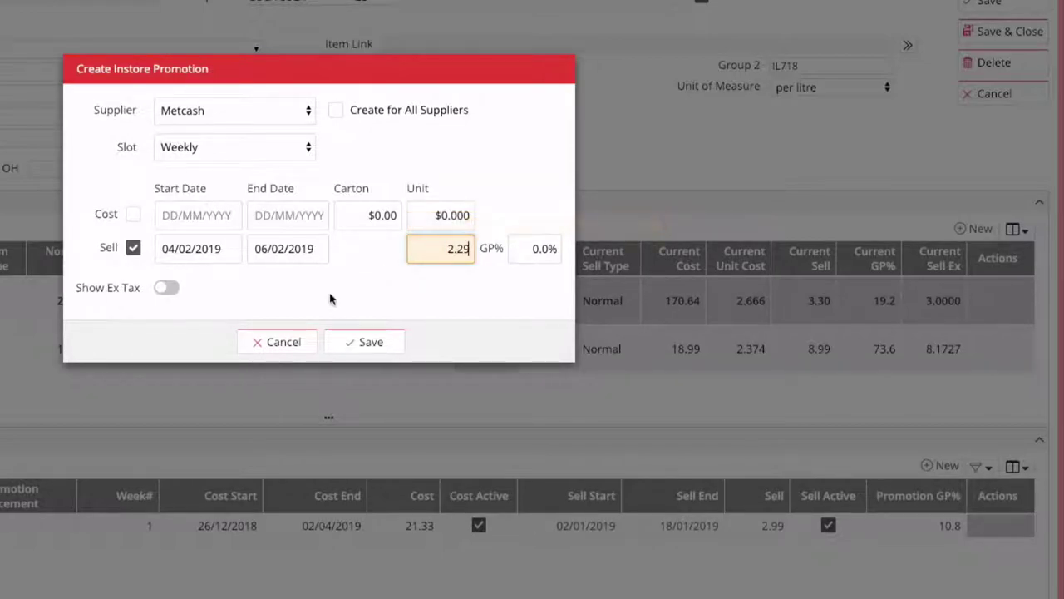
pyautogui.press('Tab')
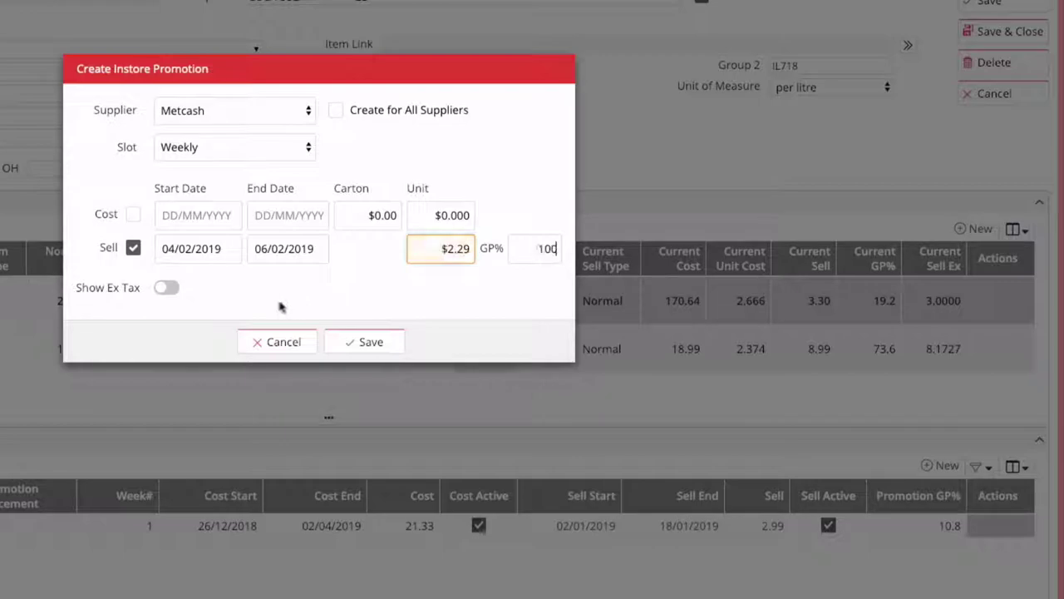
# Step: Check the instore promotion's tax-exclusive prices, return to tax-inclusive display and save the promotion
pyautogui.click(167, 287)
pyautogui.click(167, 288)
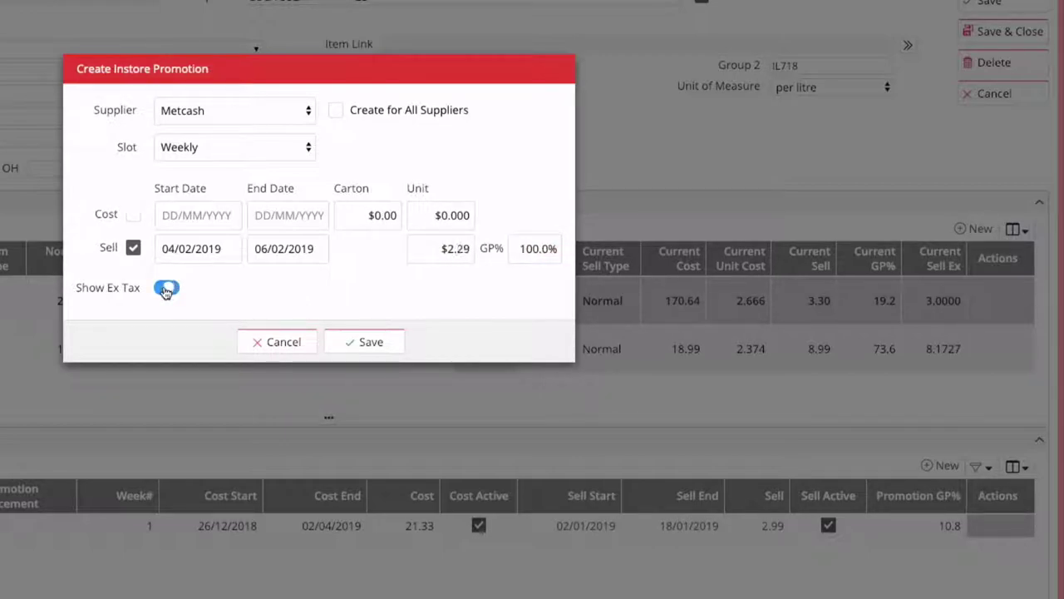
pyautogui.click(168, 288)
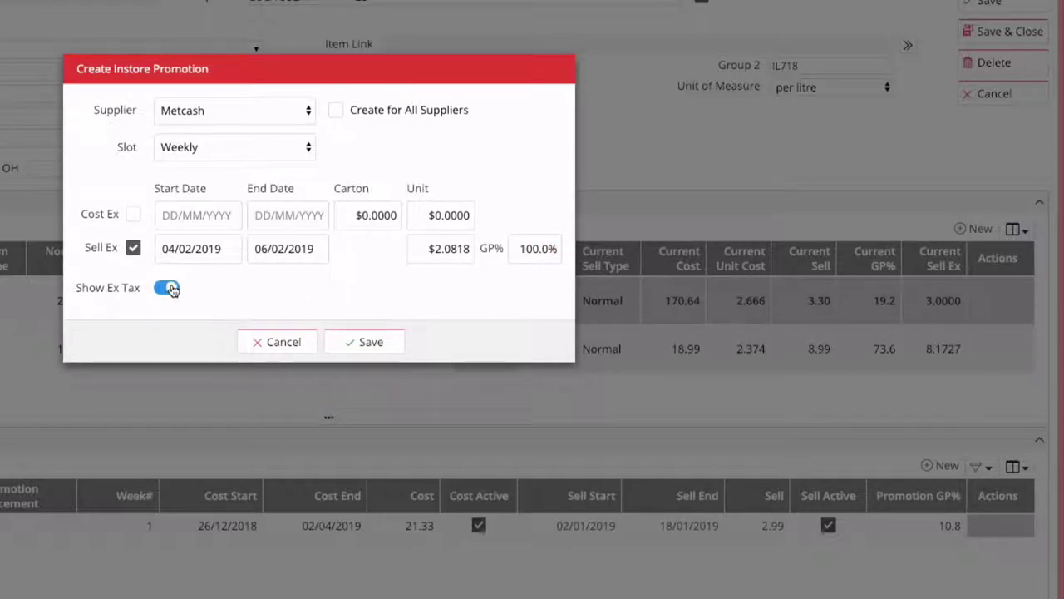
pyautogui.click(168, 288)
pyautogui.click(343, 347)
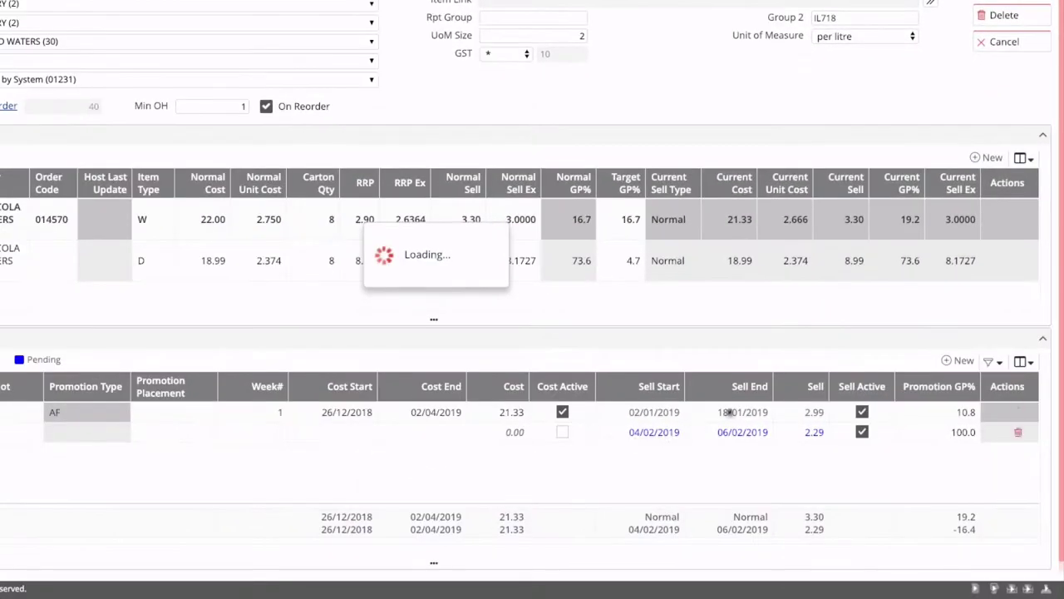
# Step: Change the instore promotion's Sell Start date to 01/02/2019
pyautogui.click(747, 438)
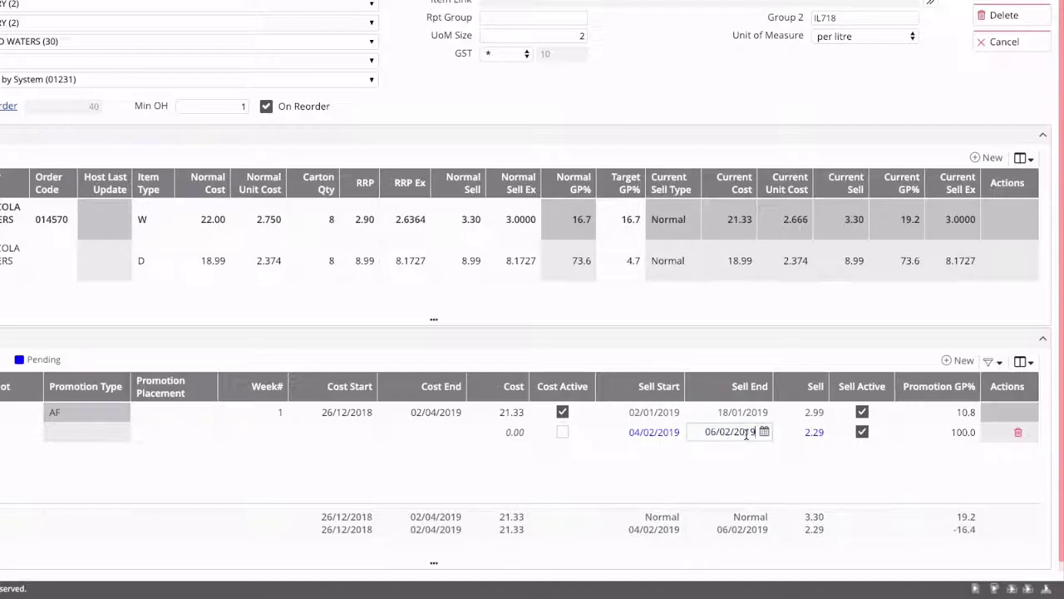
pyautogui.click(821, 438)
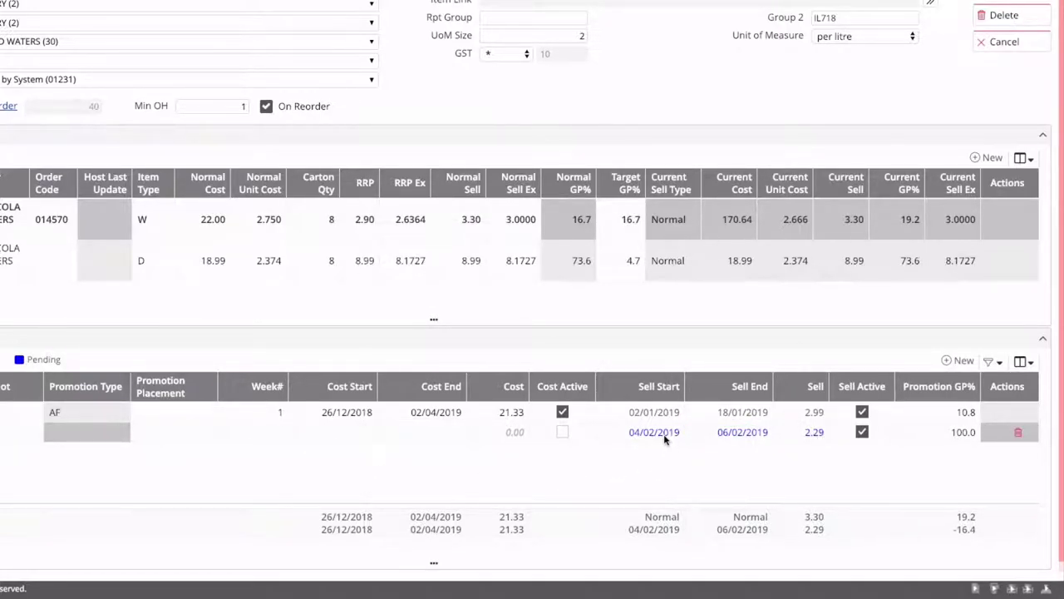
pyautogui.click(638, 433)
pyautogui.moveTo(610, 434); pyautogui.dragTo(675, 438)
pyautogui.write('01')
pyautogui.press('Tab')
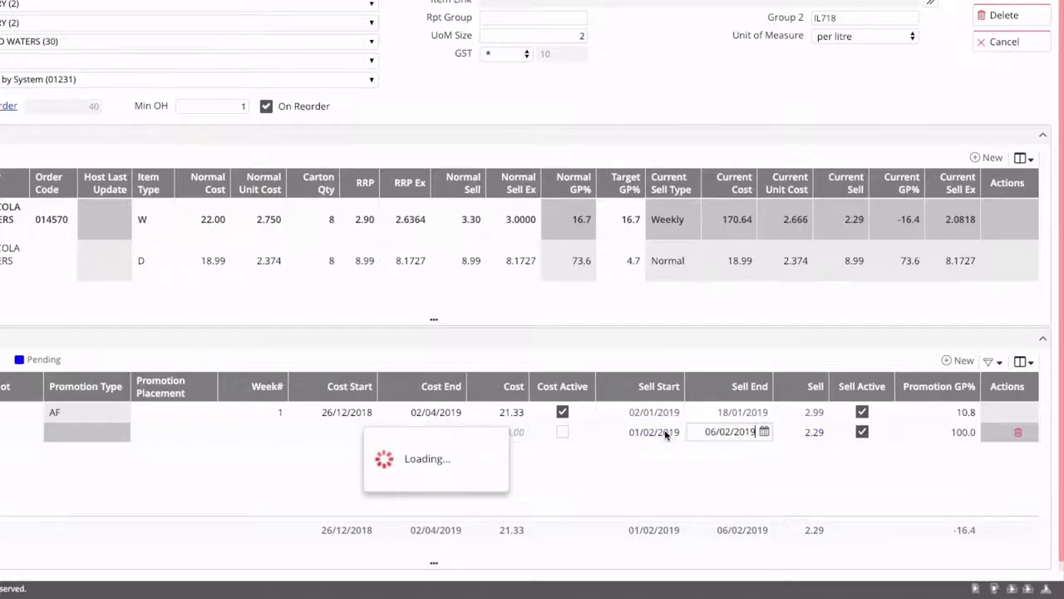
pyautogui.click(665, 432)
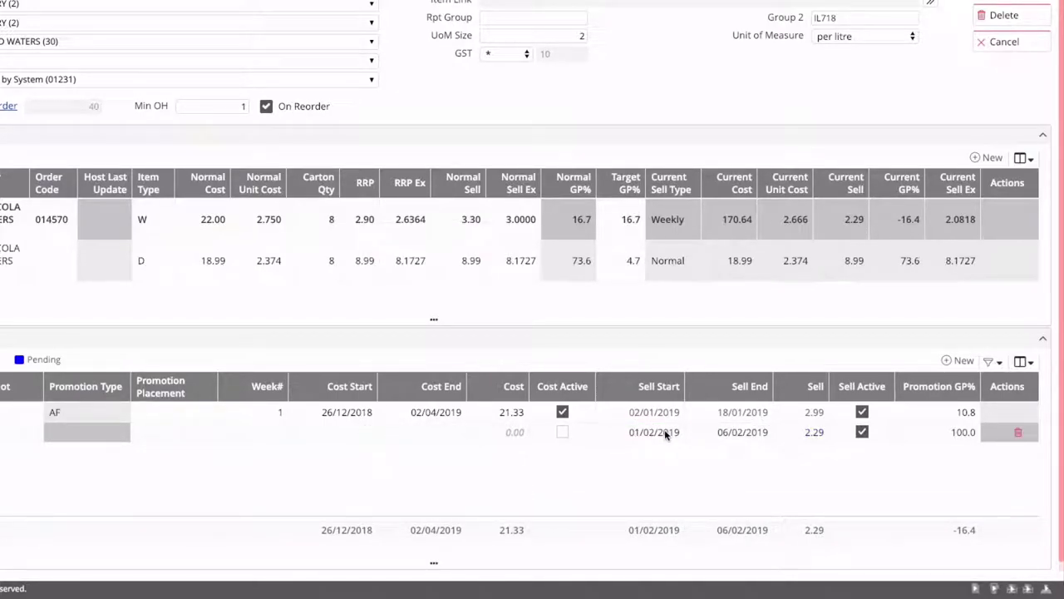
pyautogui.click(664, 429)
pyautogui.click(674, 432)
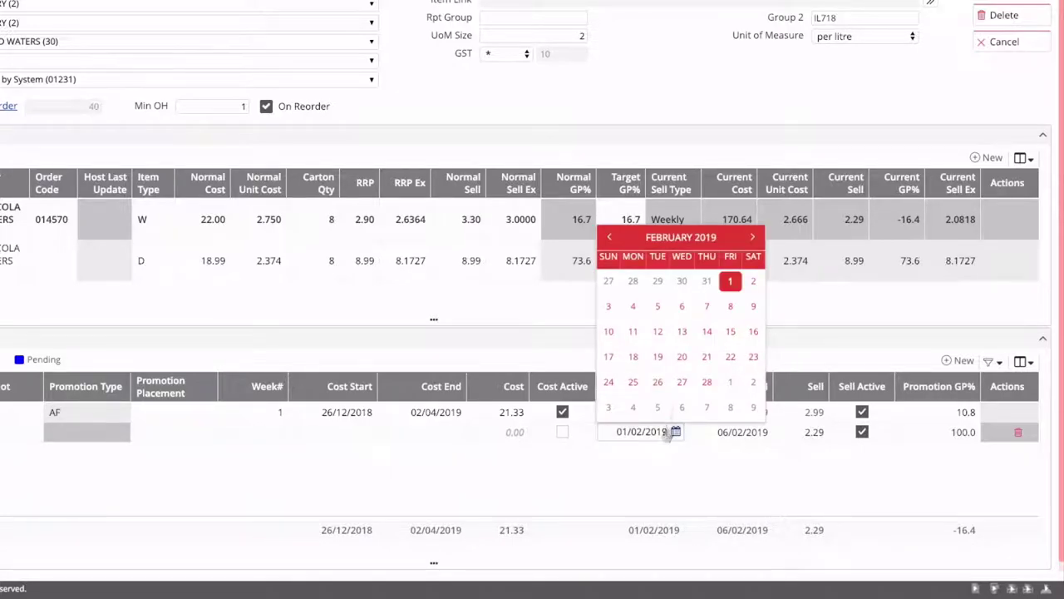
pyautogui.click(732, 282)
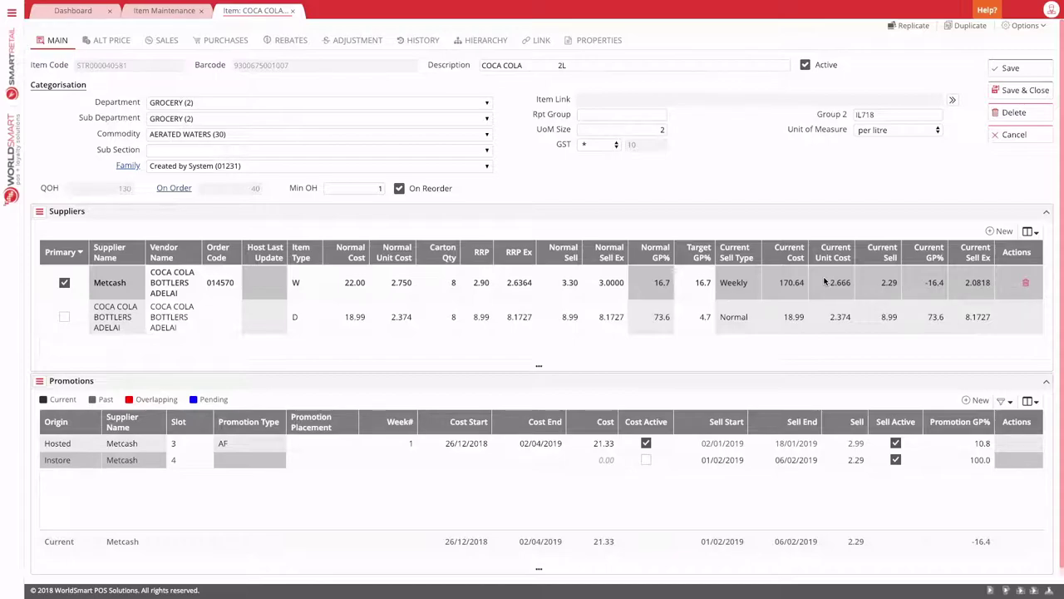
# Step: Save the item and replicate its changes to all listed family items, with Metcash as primary supplier and the default replication options
pyautogui.click(1016, 68)
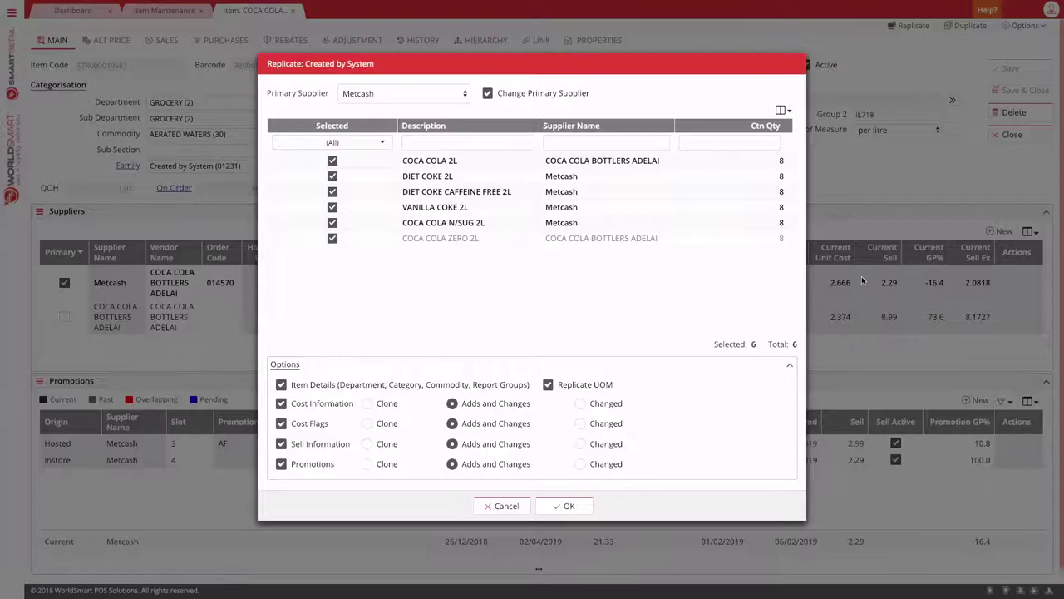
pyautogui.click(561, 509)
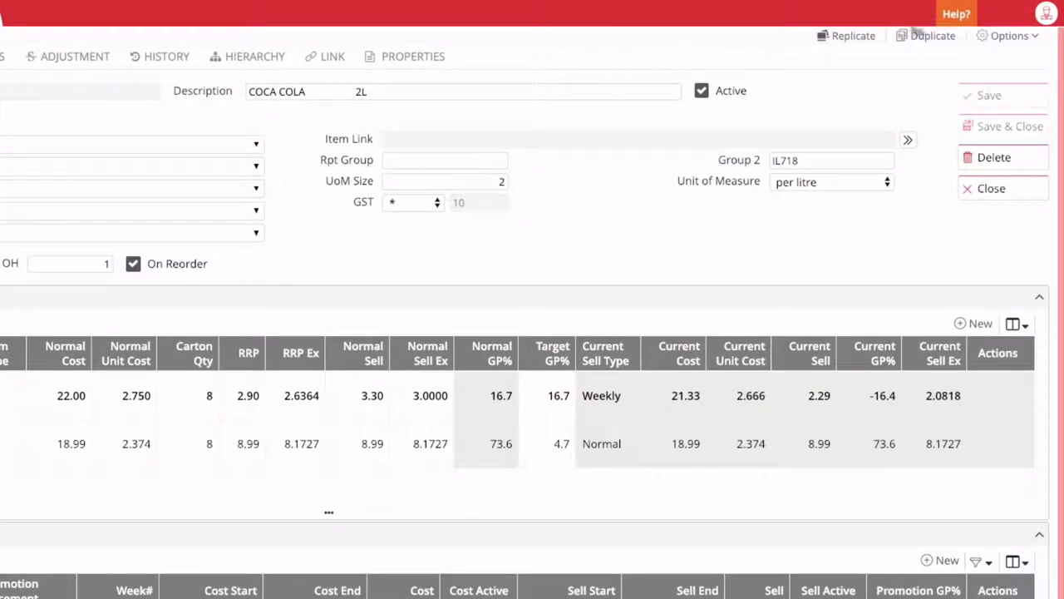
# Step: Send the COCA COLA 2L item to POS without updating labels
pyautogui.click(1009, 45)
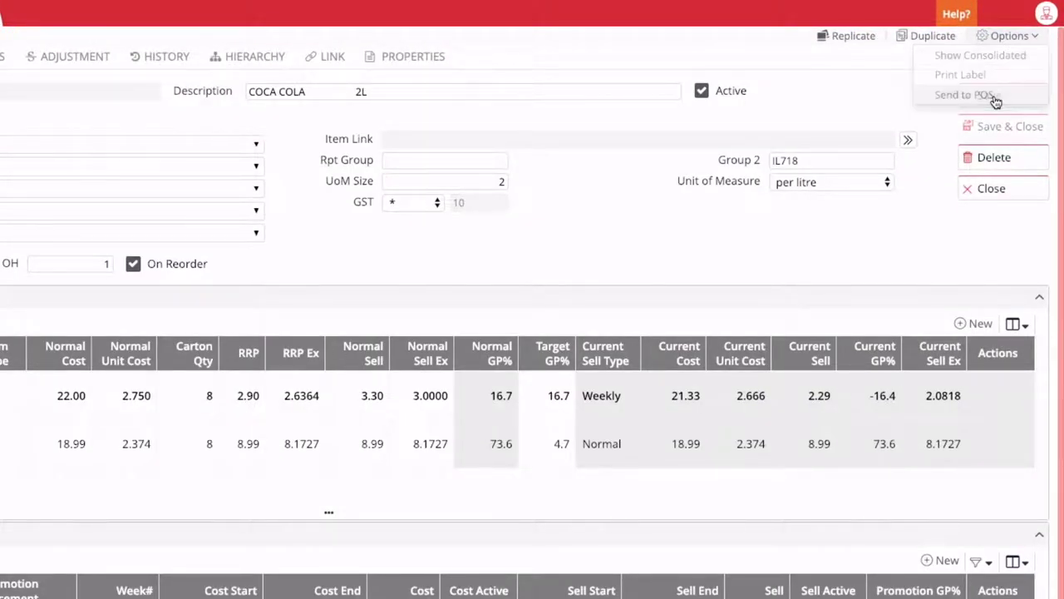
pyautogui.click(964, 95)
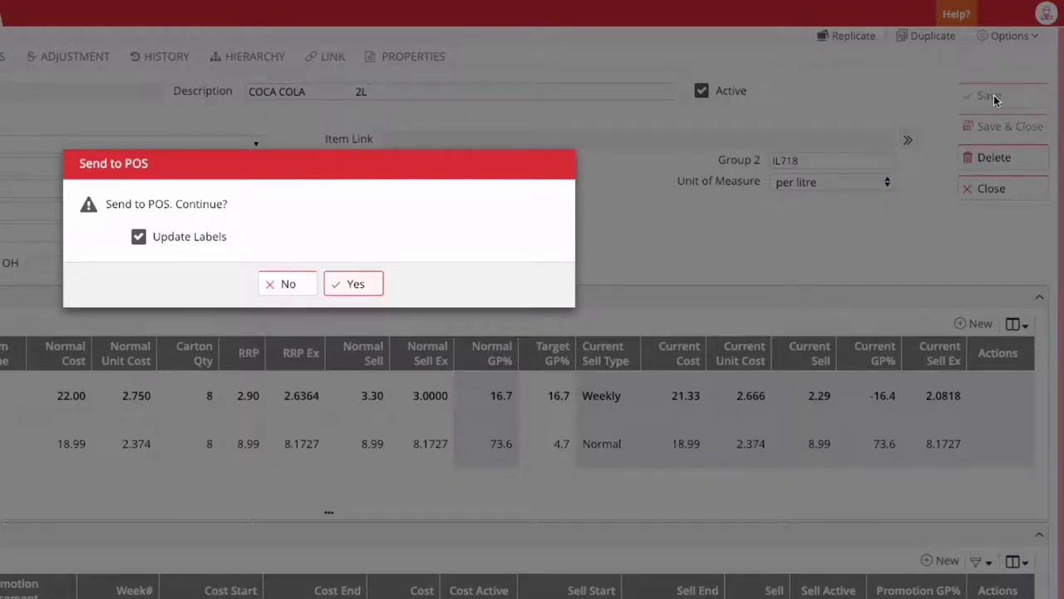
pyautogui.click(139, 238)
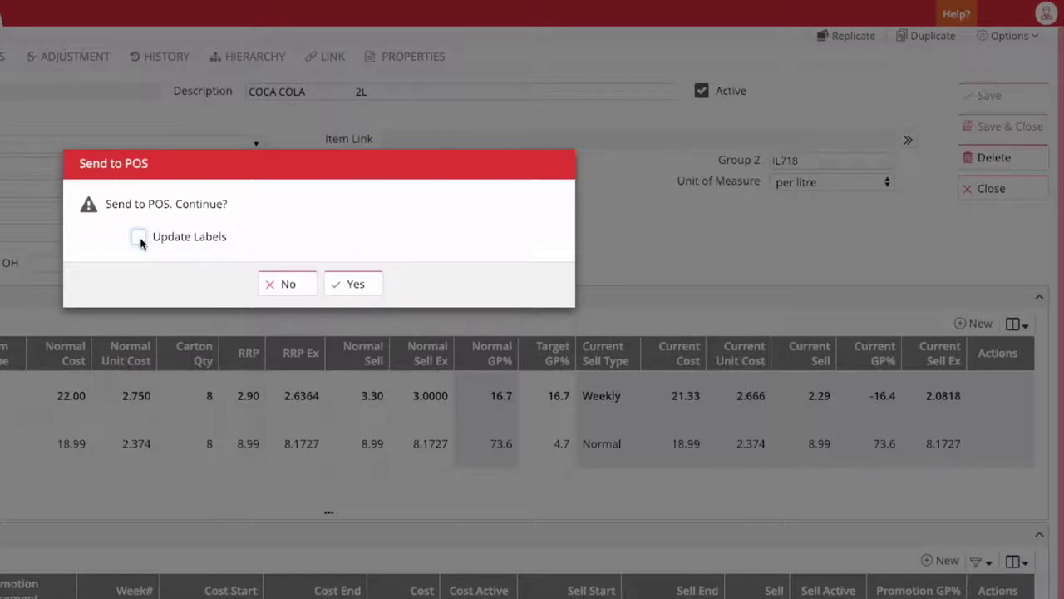
pyautogui.click(355, 285)
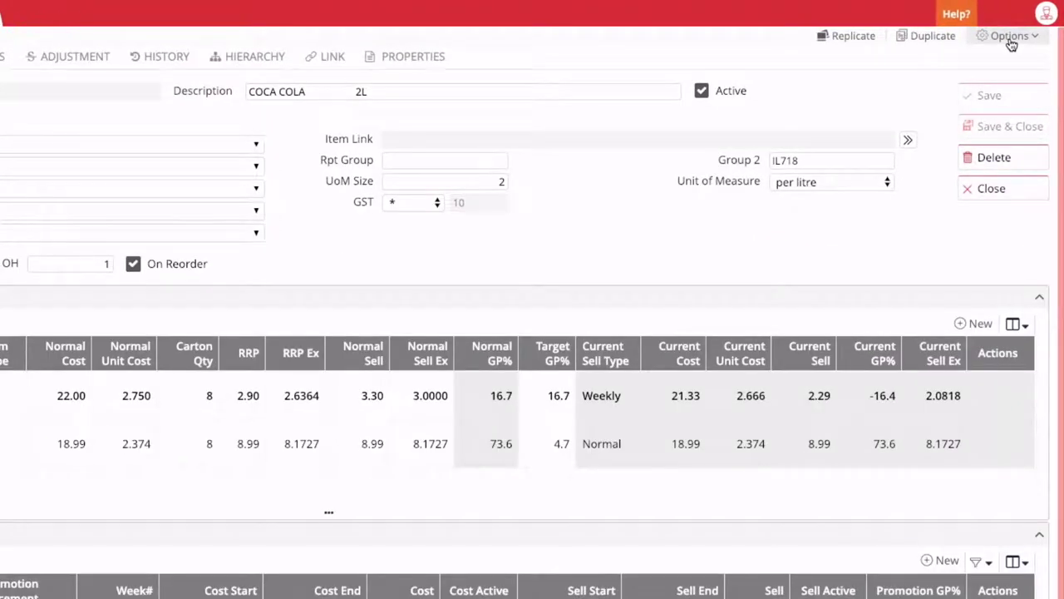
pyautogui.click(1025, 29)
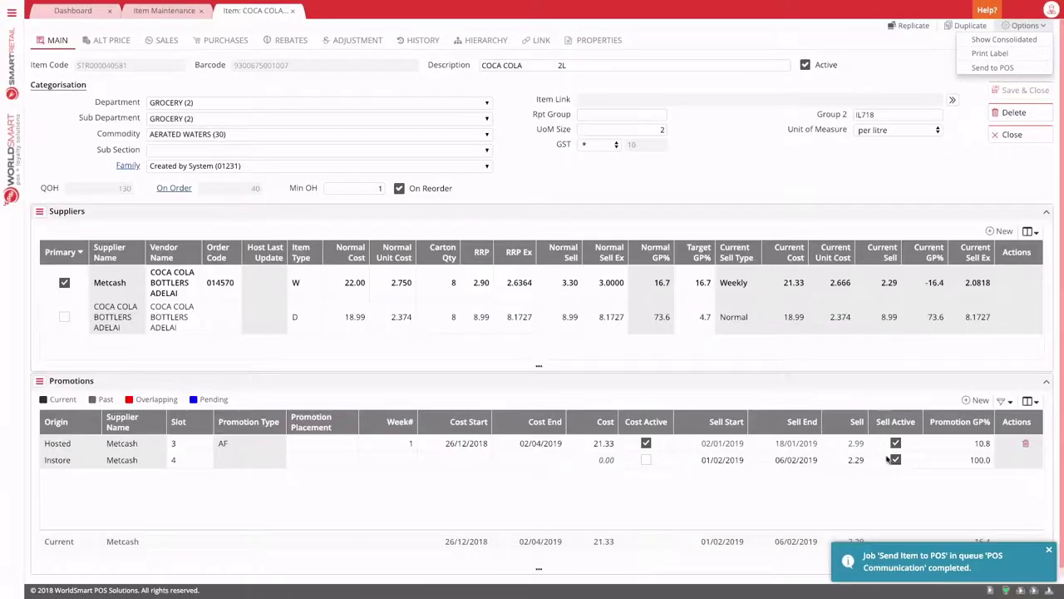
# Step: Deactivate the sell price of the Instore and Hosted promotions, save the item and replicate the changes to all listed family items
pyautogui.click(895, 460)
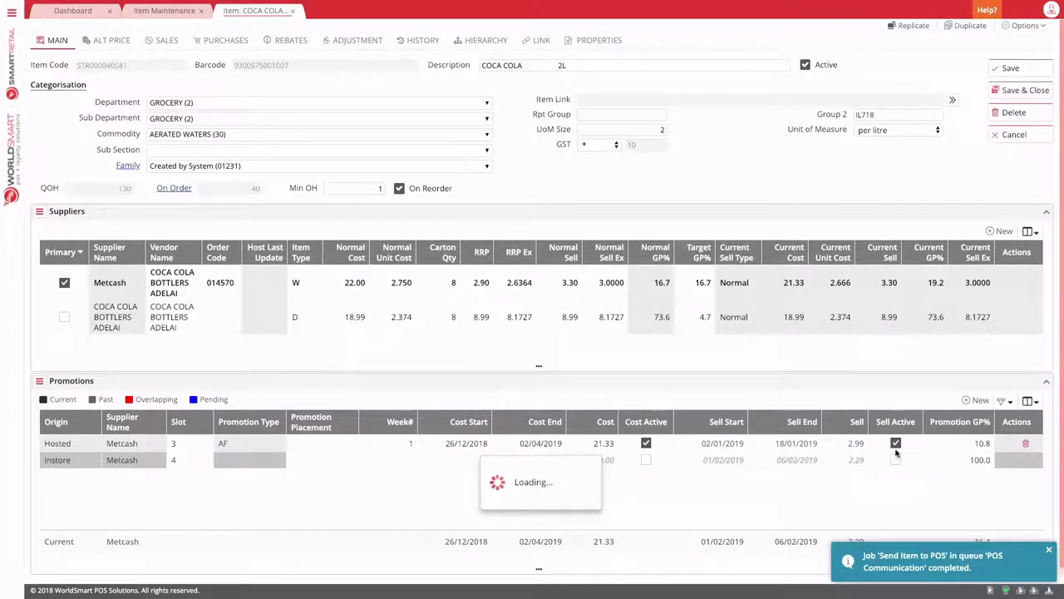
pyautogui.click(895, 444)
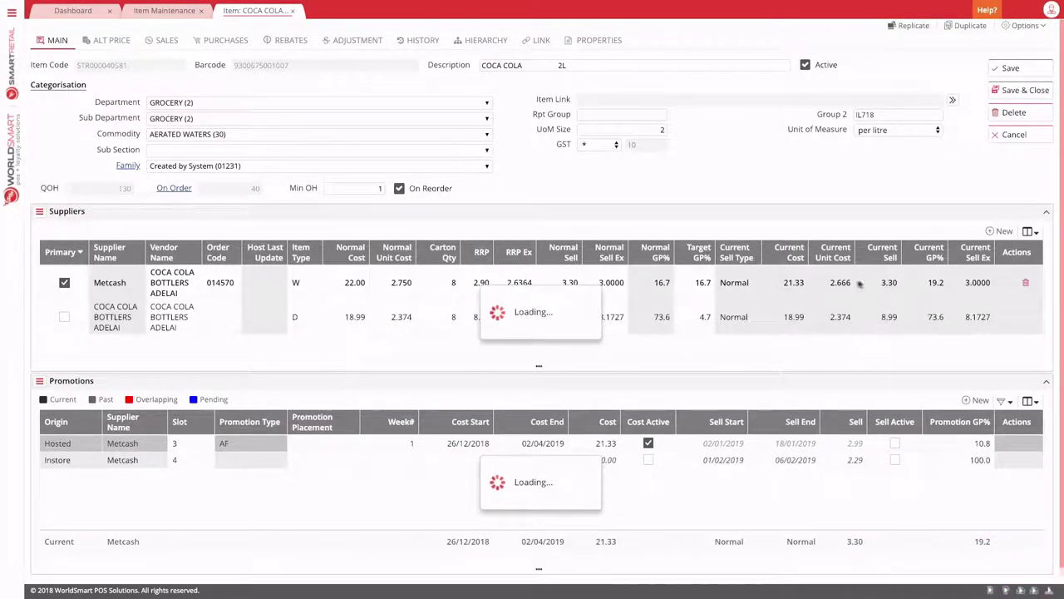
pyautogui.click(1021, 69)
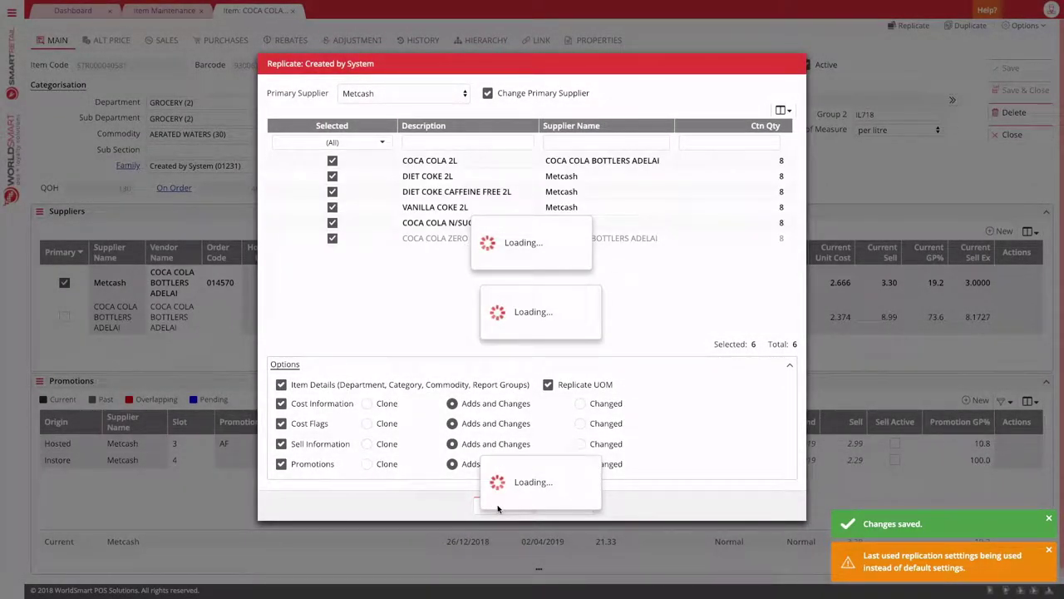
pyautogui.click(501, 506)
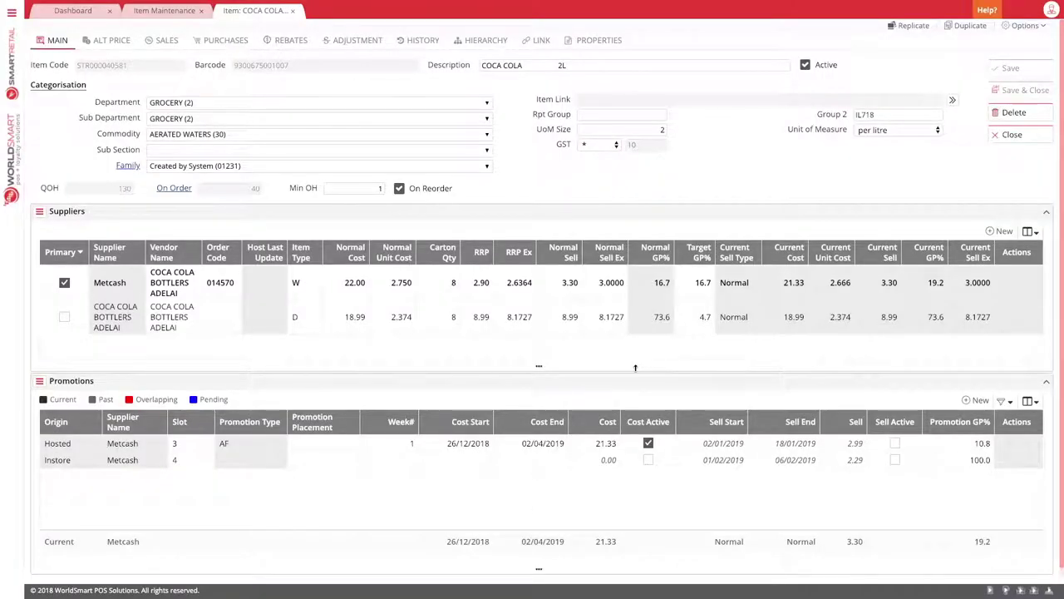
# Step: Create two shelf labels for immediate printing, using the Normal $3.30 sell price and the BSA Label style
pyautogui.click(1025, 25)
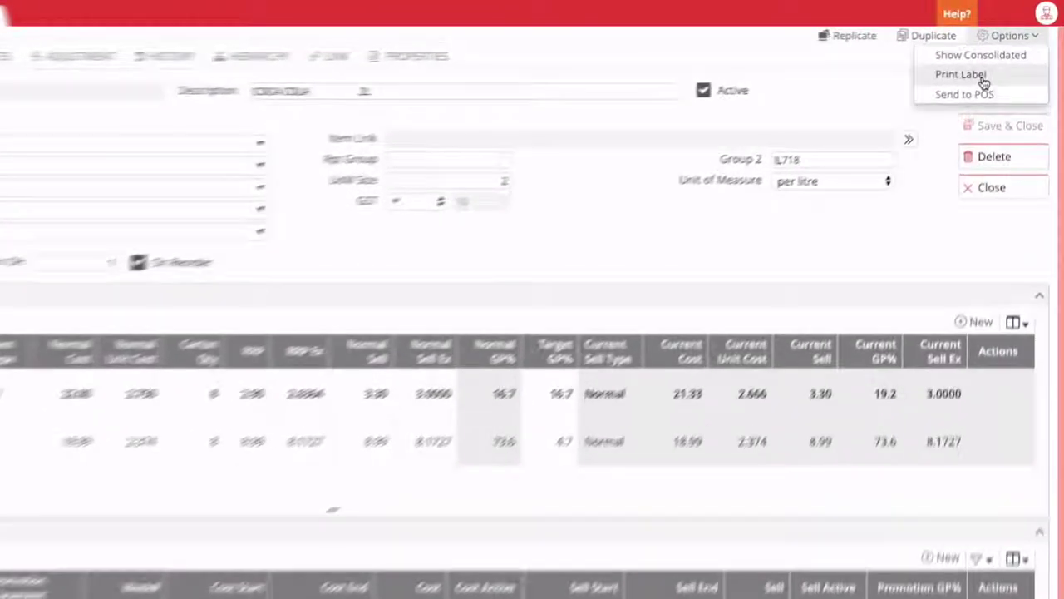
pyautogui.click(961, 75)
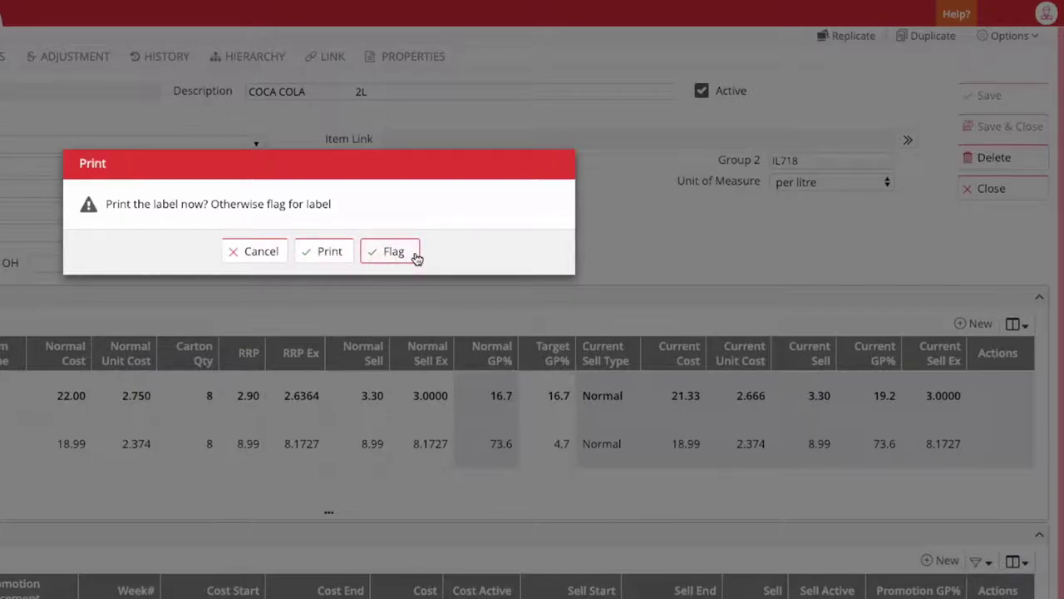
pyautogui.click(318, 252)
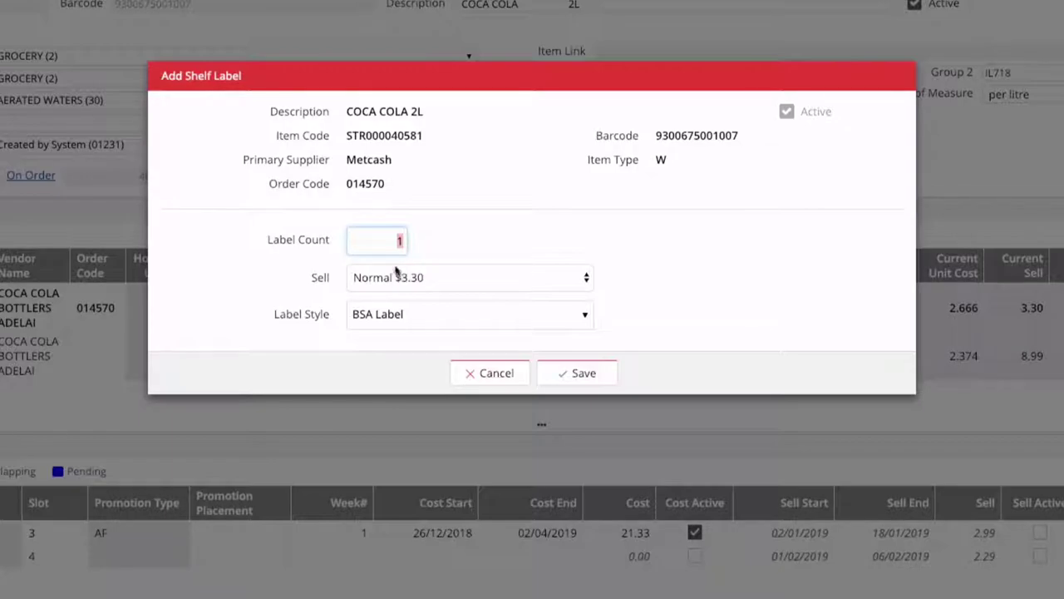
pyautogui.write('2')
pyautogui.click(436, 279)
pyautogui.click(435, 277)
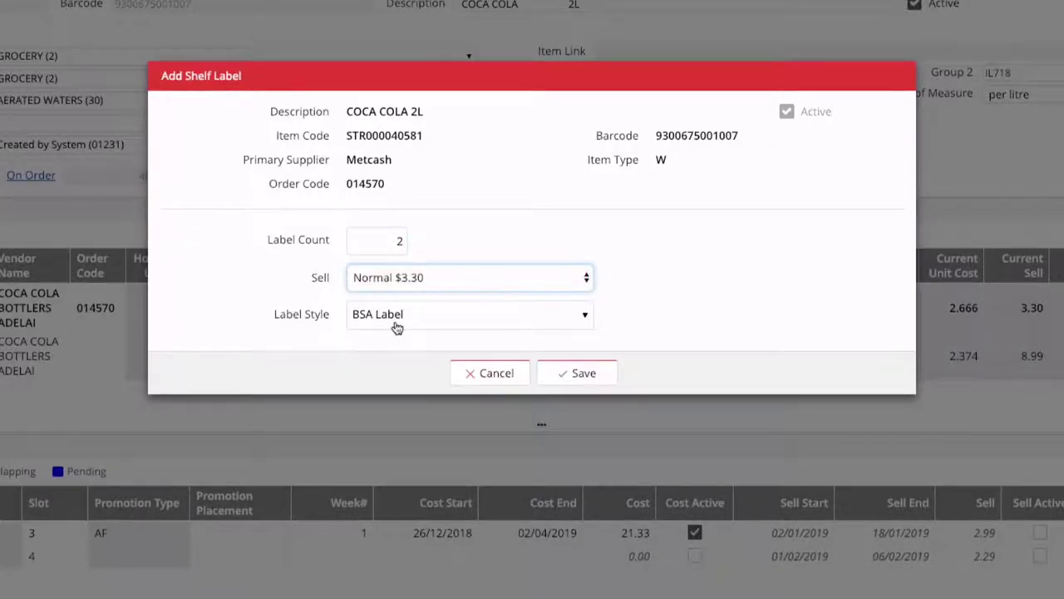
pyautogui.click(592, 375)
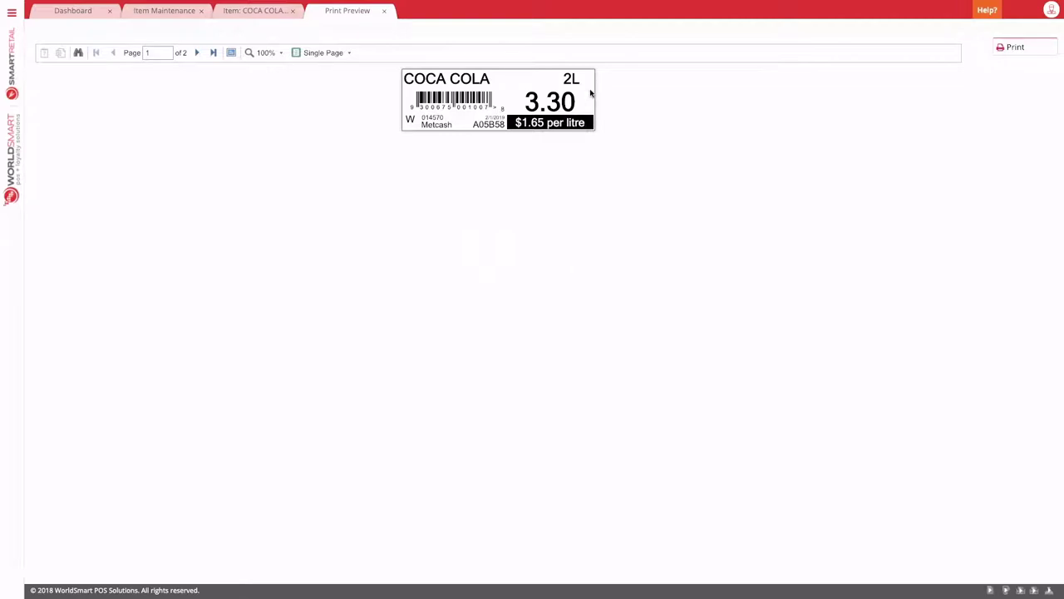
# Step: Check the second label in the print preview and print all pages on the TEC B-SA4G printer
pyautogui.click(197, 54)
pyautogui.click(1044, 49)
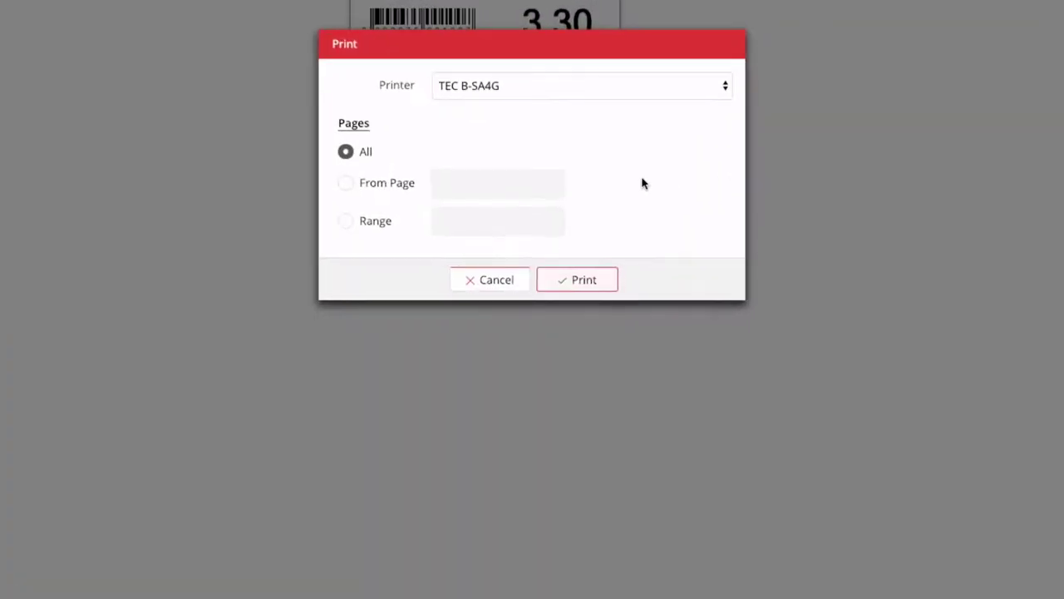
pyautogui.click(587, 283)
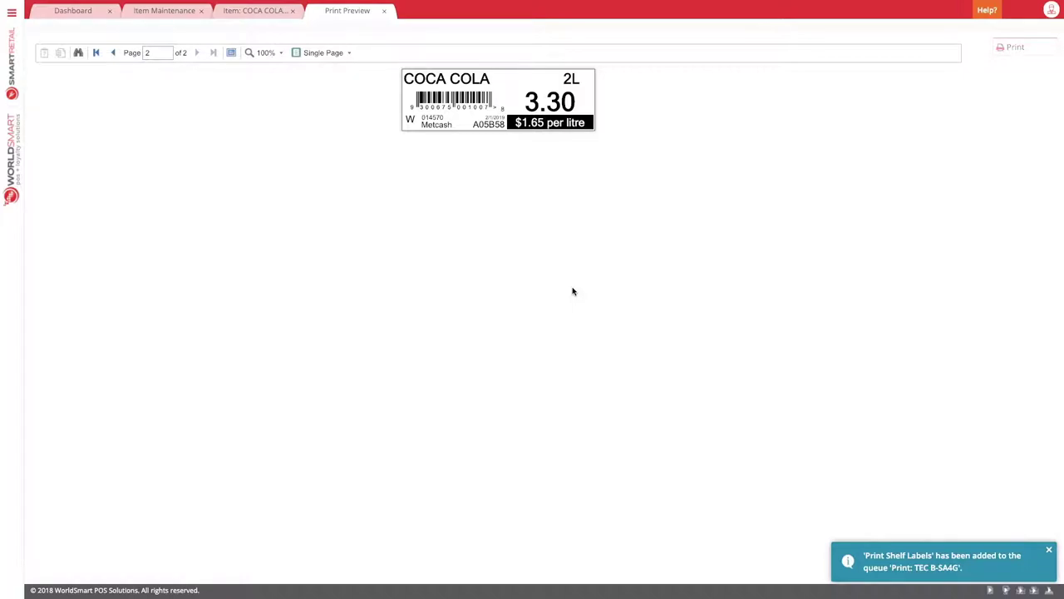
# Step: Close the label preview, select the Metcash supplier row and close the COCA COLA 2L item
pyautogui.click(384, 11)
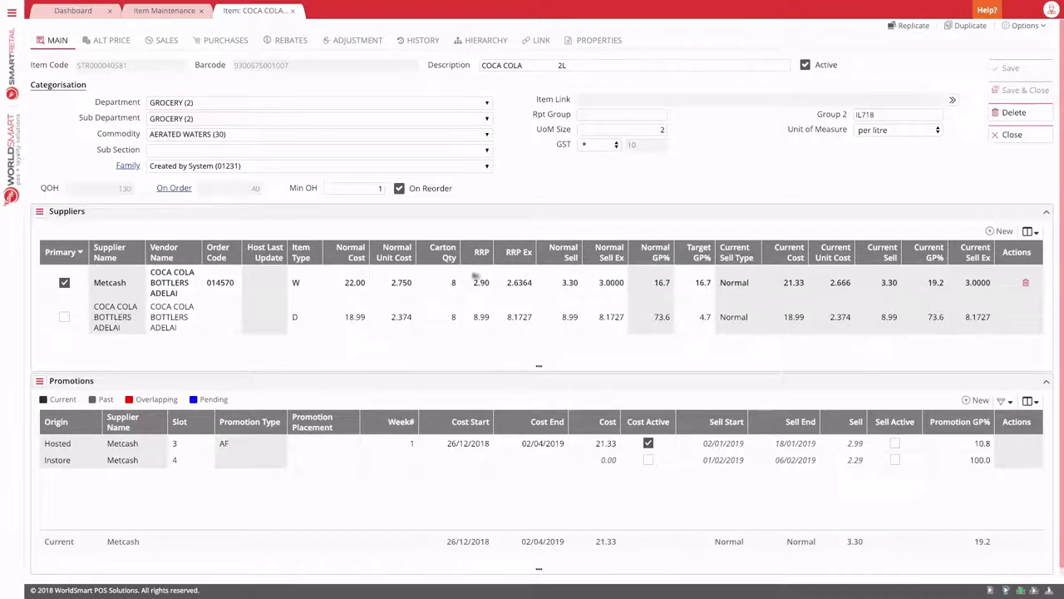
pyautogui.click(704, 283)
pyautogui.click(658, 286)
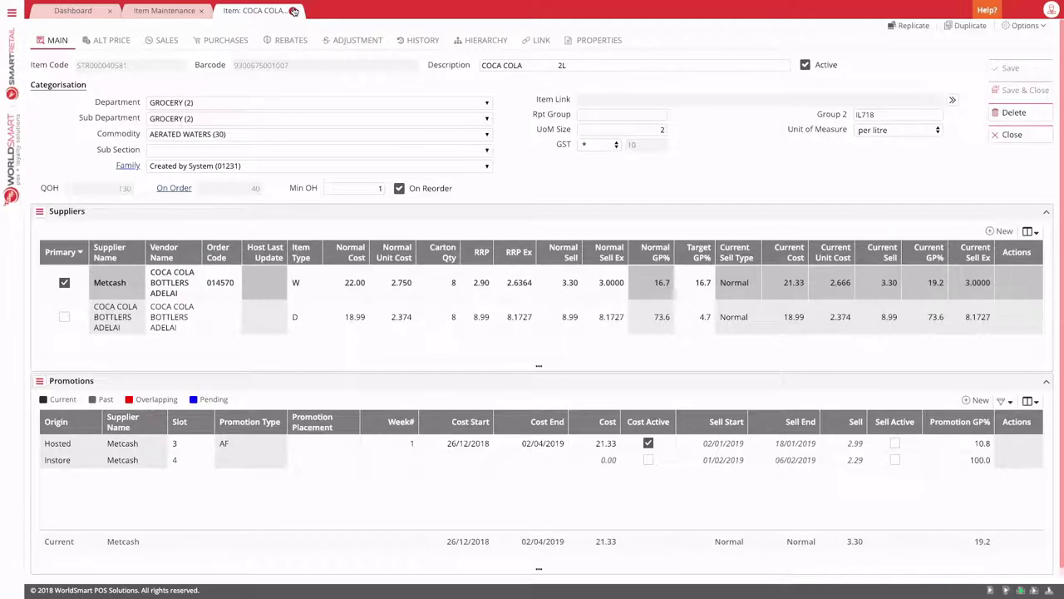
pyautogui.click(293, 11)
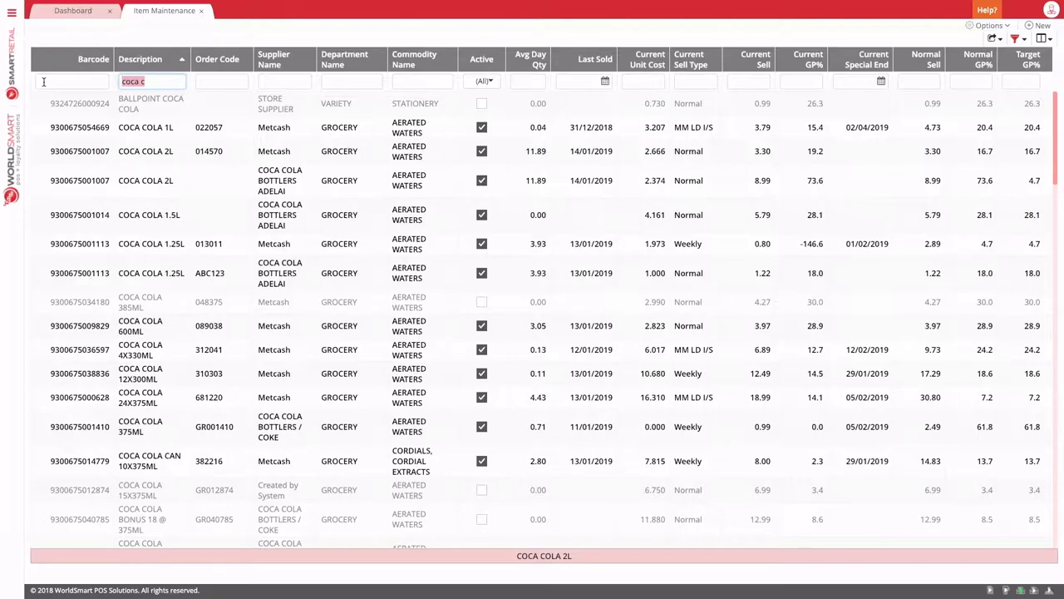
# Step: Clear the description filter and filter the item list to active items in the "fruit" department
pyautogui.press('BackSpace')
pyautogui.press('Tab')
pyautogui.press('Tab')
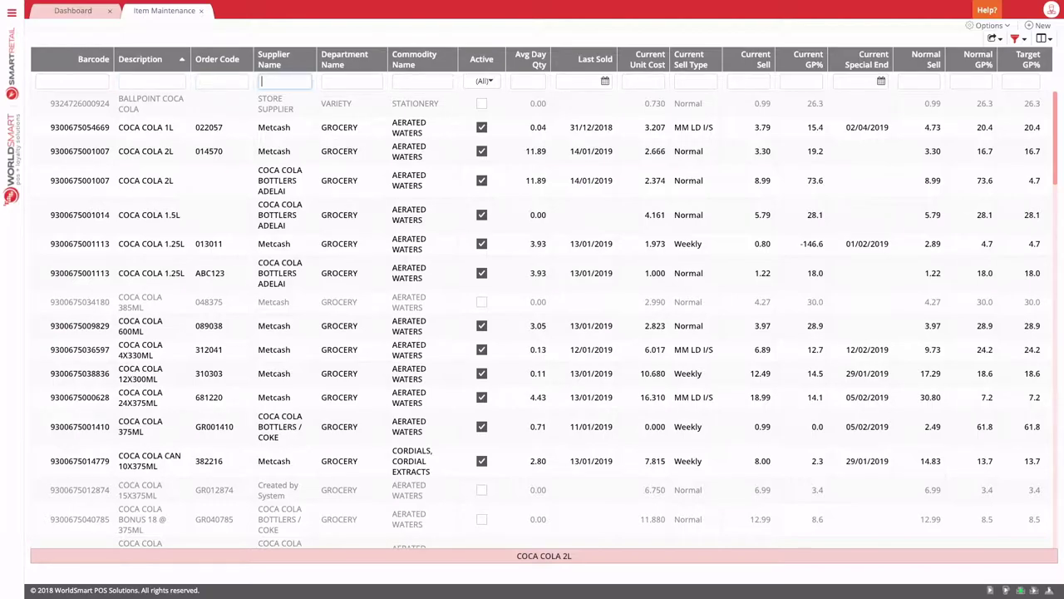
pyautogui.press('Tab')
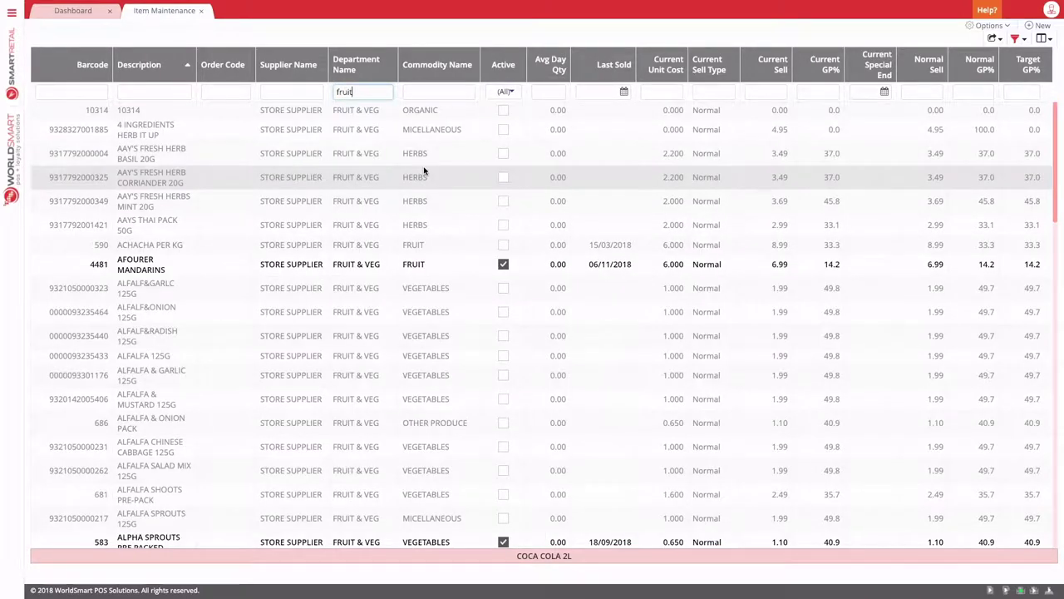
pyautogui.click(504, 92)
pyautogui.click(502, 122)
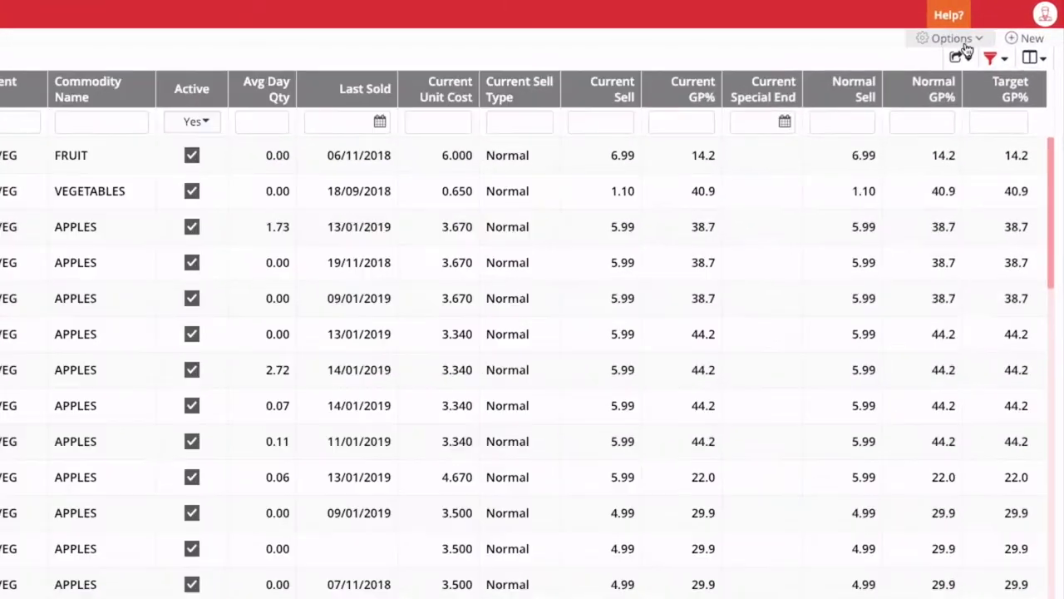
# Step: Switch the item list to Price Book mode and enable editing
pyautogui.click(989, 25)
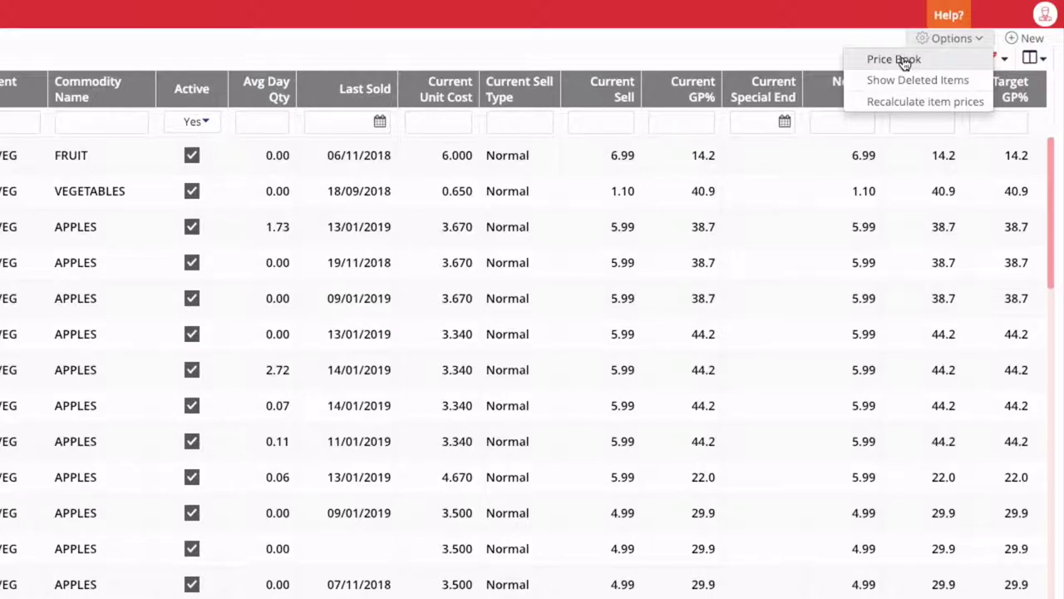
pyautogui.click(903, 60)
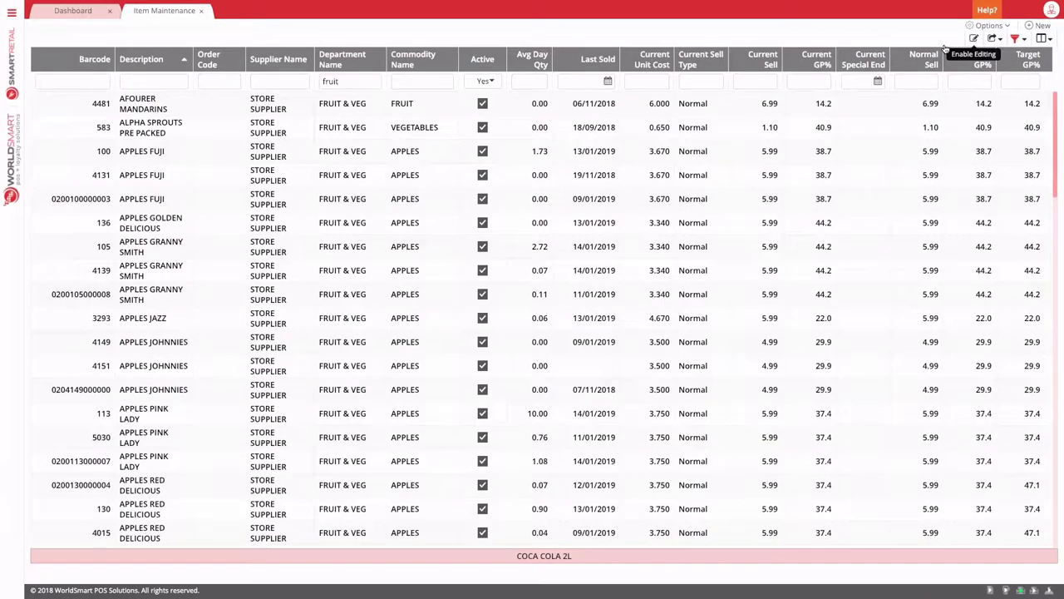
pyautogui.click(929, 58)
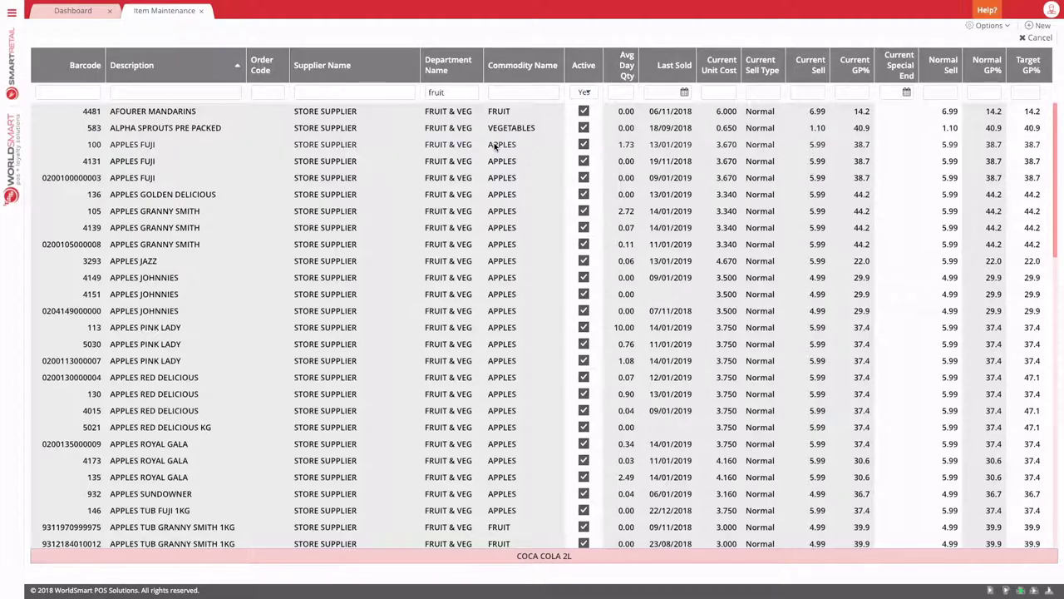
# Step: Set the Normal Sell price of APPLES FUJI (barcode 100) to 6.99 and replicate it across its family
pyautogui.click(941, 144)
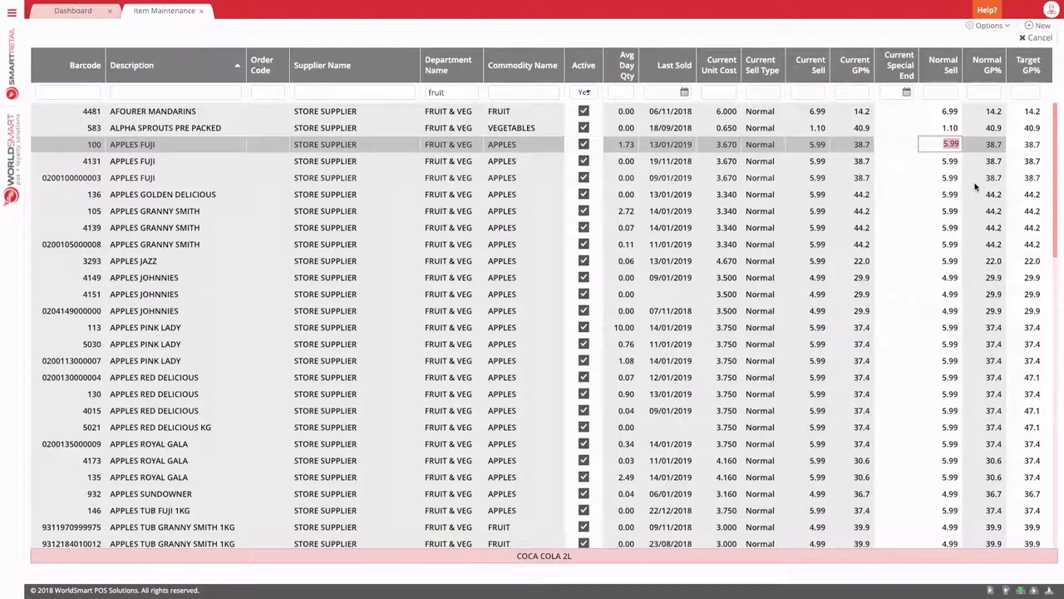
pyautogui.write('6.99')
pyautogui.press('Return')
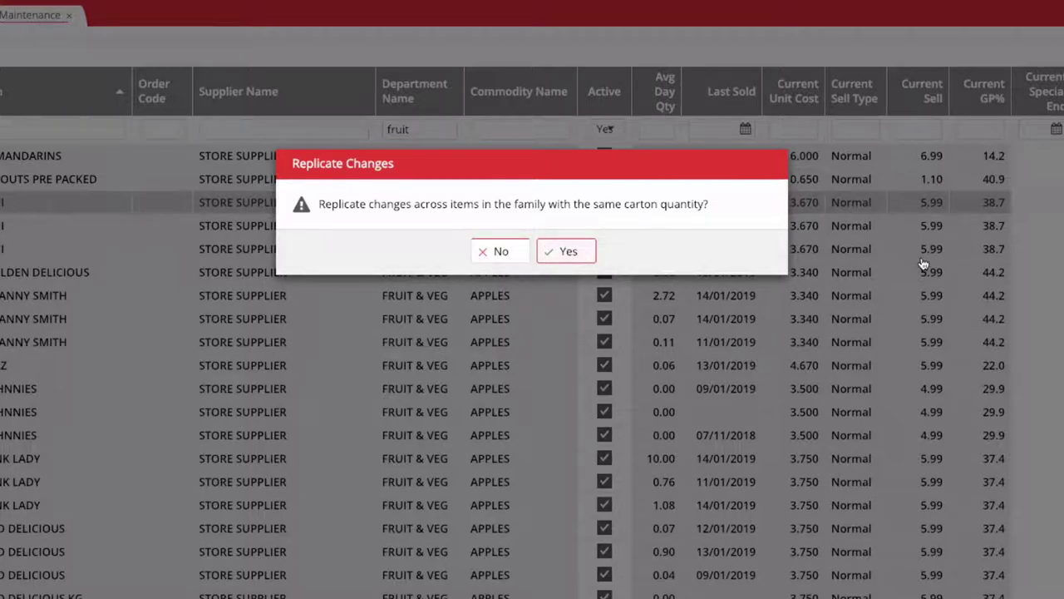
pyautogui.press('Return')
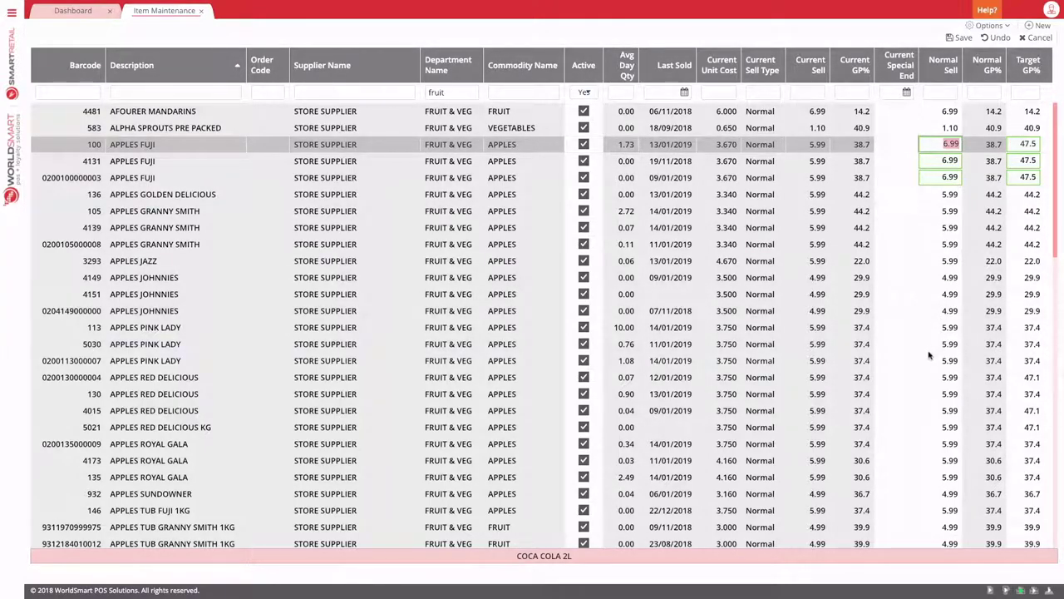
# Step: Set the Normal Sell price of APPLES SUNDOWNER to 5.99 and replicate it across its family
pyautogui.click(952, 494)
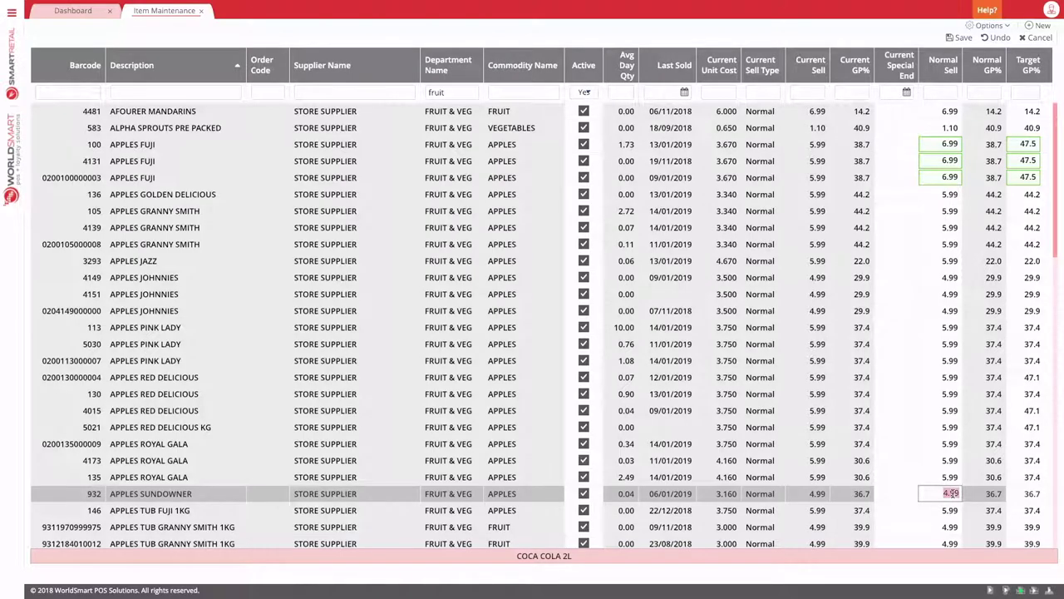
pyautogui.write('5')
pyautogui.press('Return')
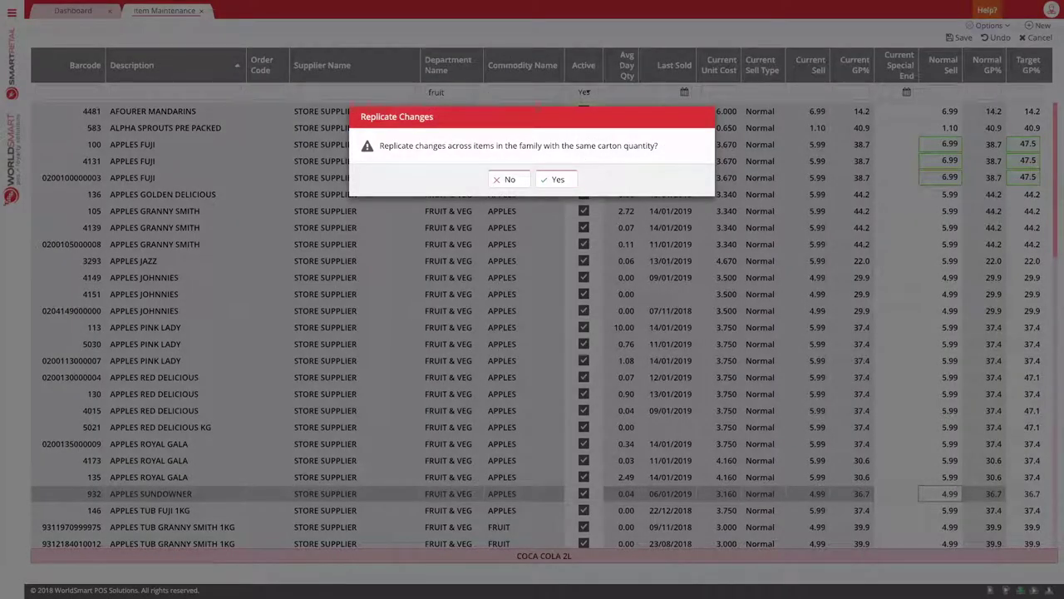
pyautogui.click(556, 180)
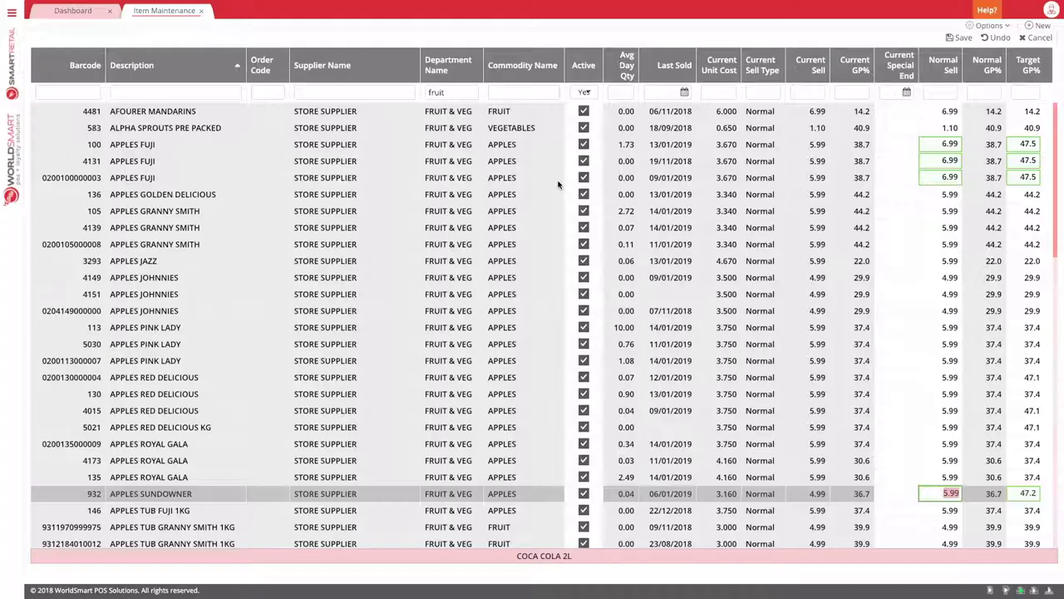
# Step: Filter the price book by the description "mango"
pyautogui.scroll(-5, 836, 368)
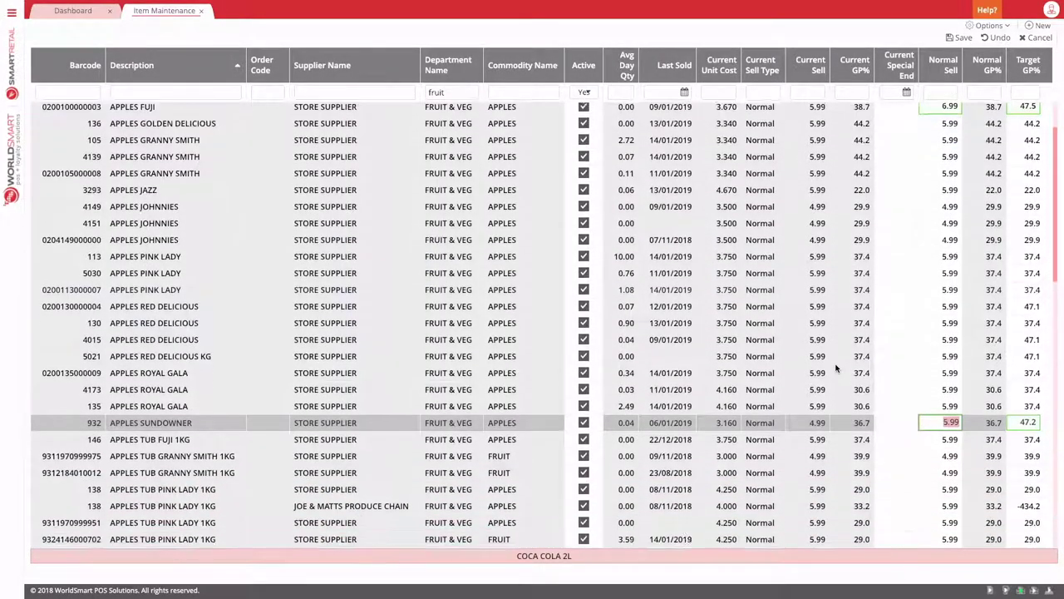
pyautogui.scroll(-5, 836, 368)
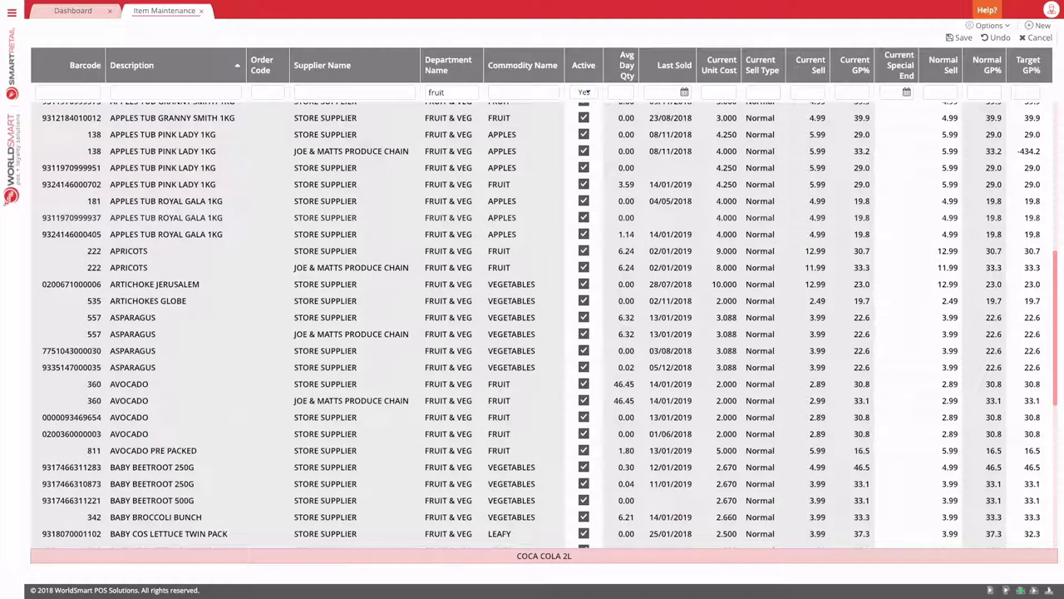
pyautogui.click(152, 88)
pyautogui.write('mango')
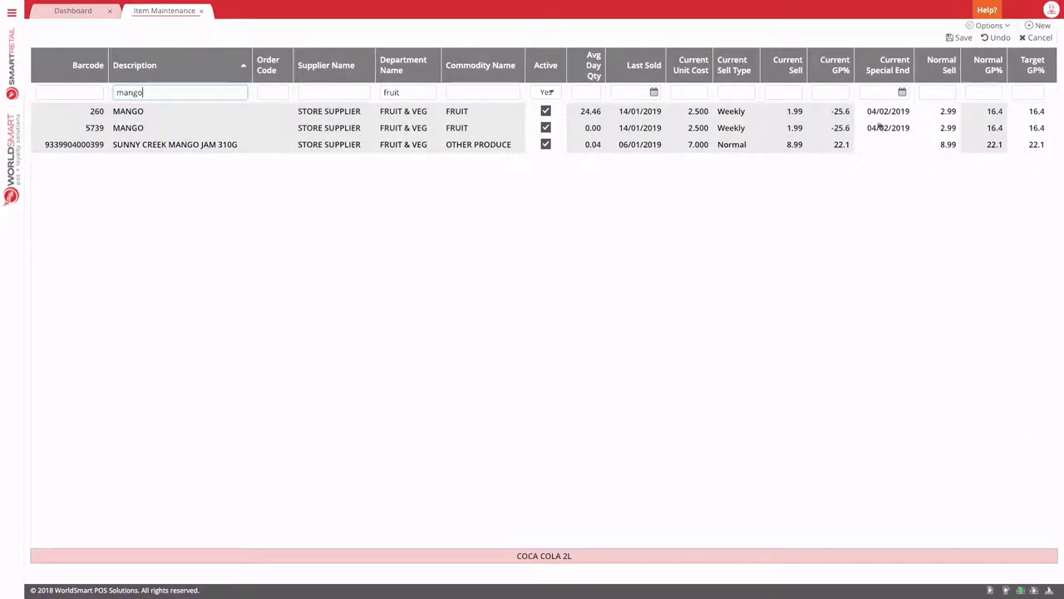
# Step: Set the Normal Sell price of MANGO (barcode 260) to 3.99 and replicate it across its family
pyautogui.click(937, 113)
pyautogui.write('3')
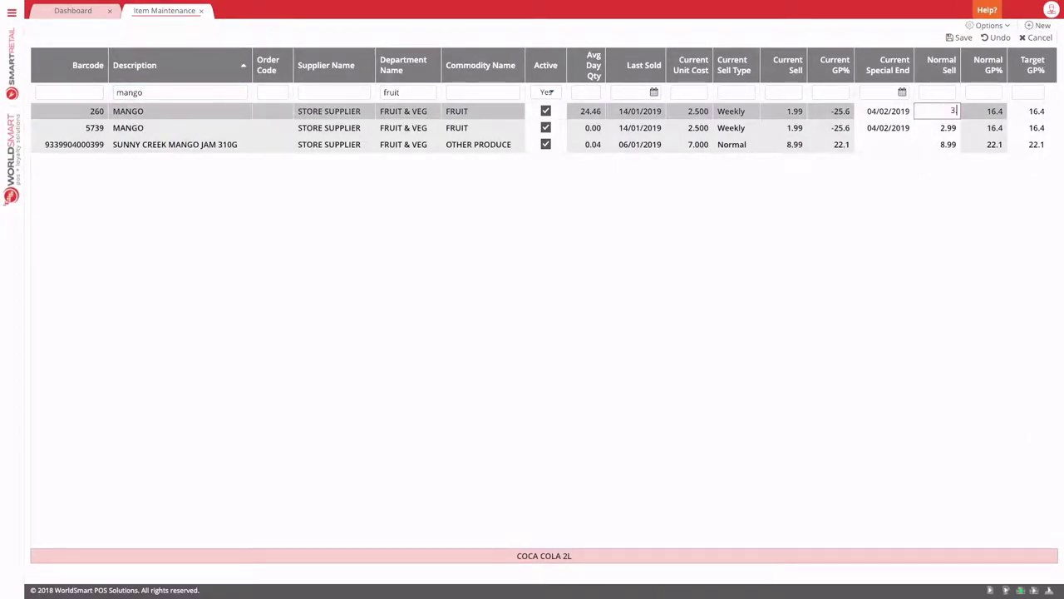
pyautogui.write('.99')
pyautogui.press('Return')
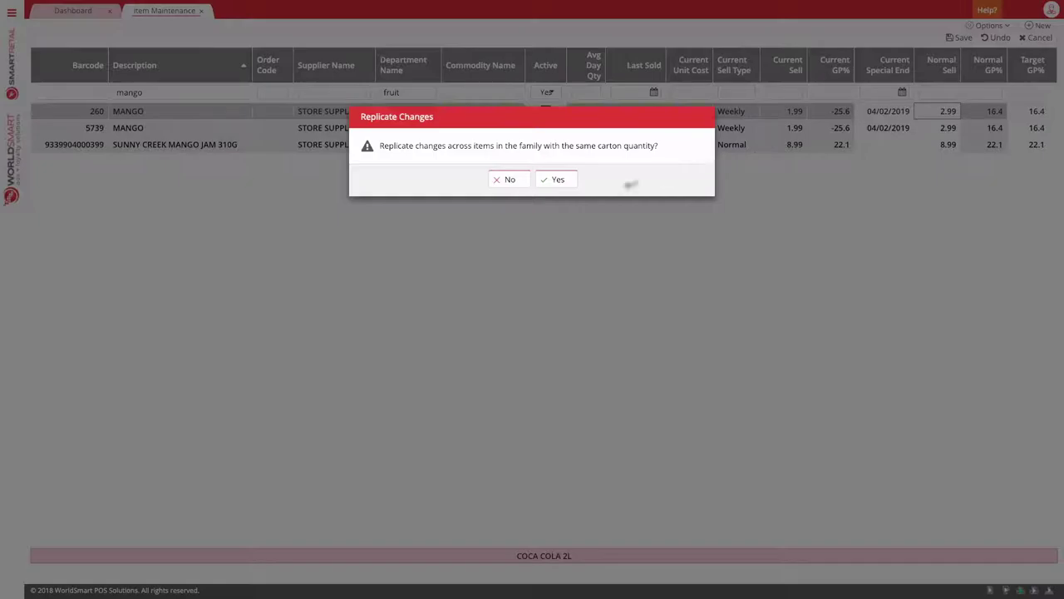
pyautogui.click(552, 178)
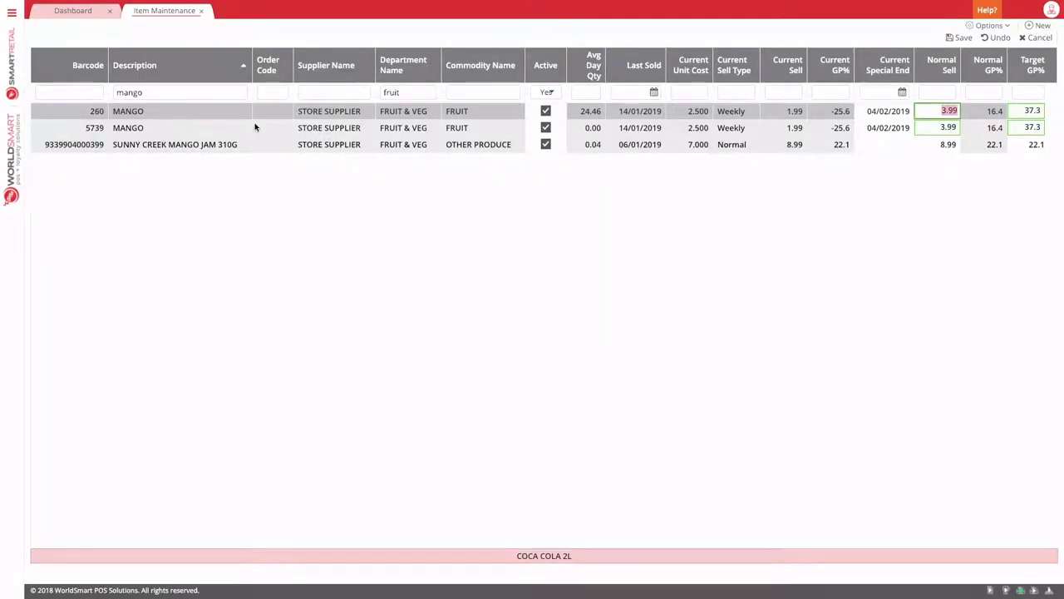
# Step: Replace the description filter with a commodity name filter of "veget" and sort the items by Normal GP% in ascending order
pyautogui.doubleClick(148, 91)
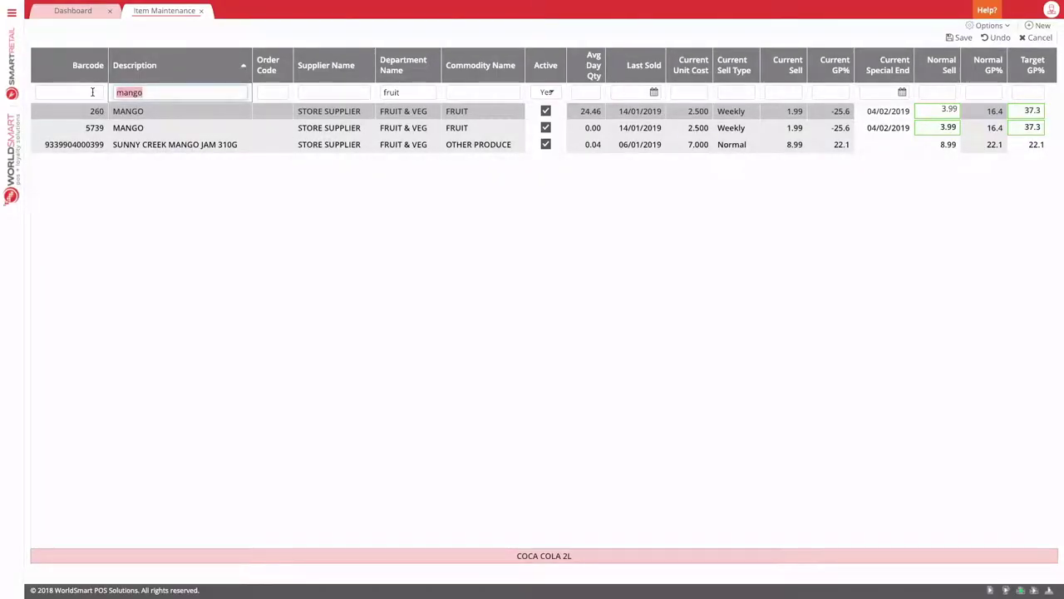
pyautogui.press('BackSpace')
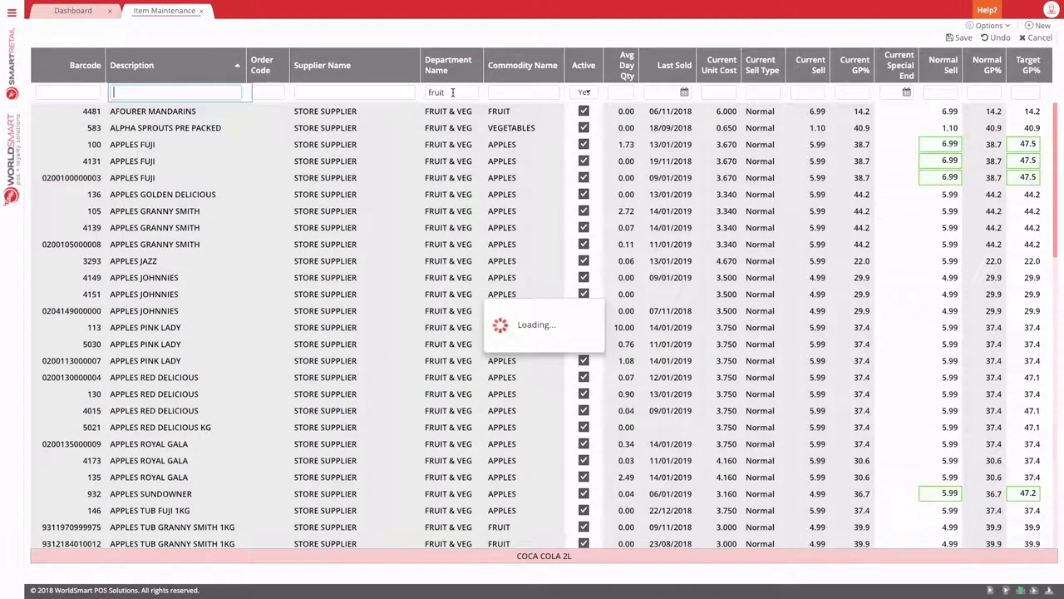
pyautogui.click(509, 92)
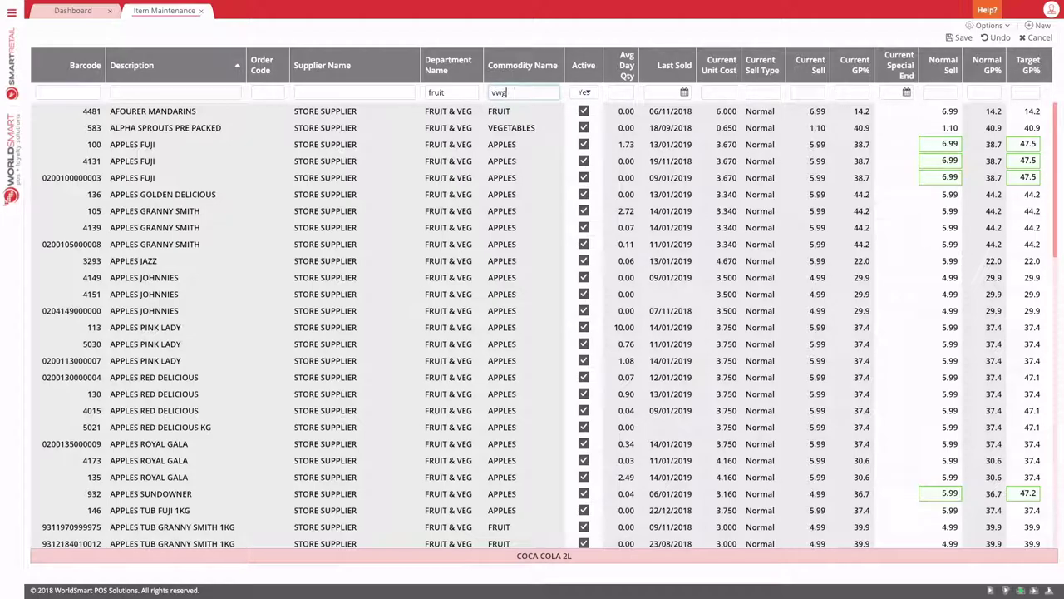
pyautogui.press('Return')
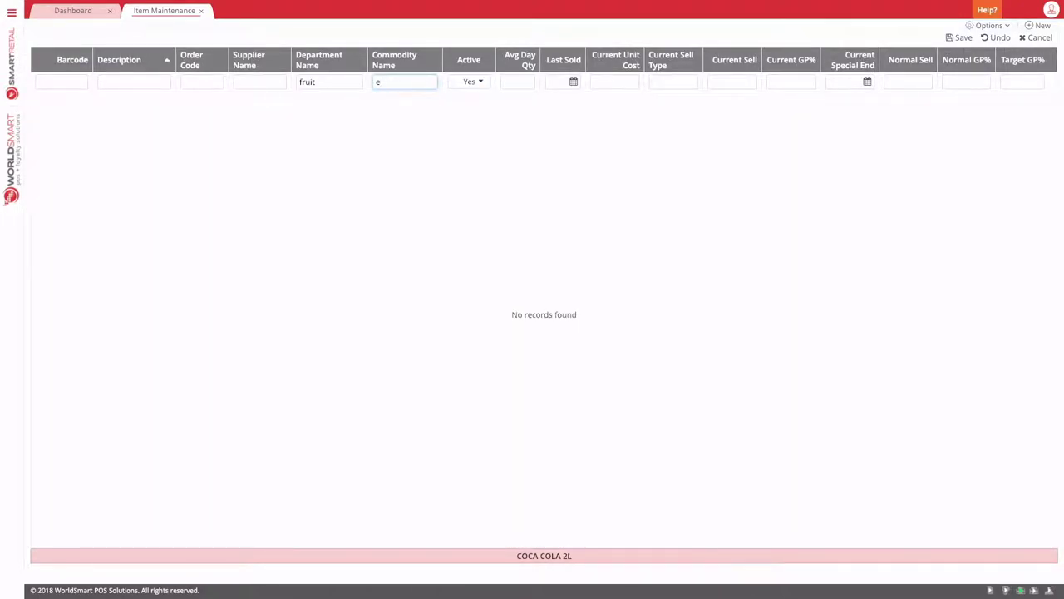
pyautogui.write('veget')
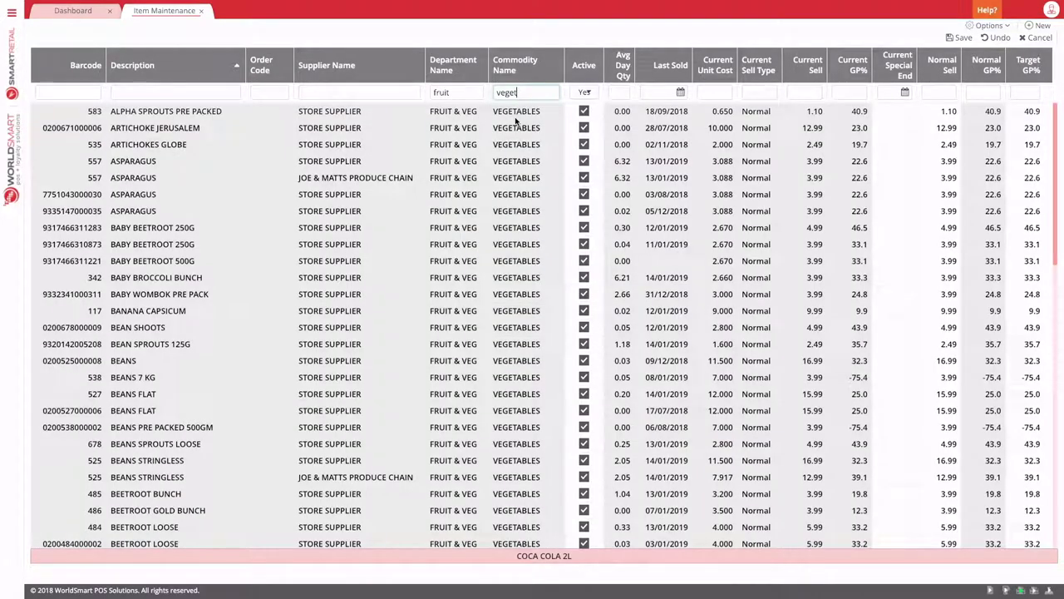
pyautogui.scroll(-1, 261, 214)
pyautogui.scroll(-5, 261, 214)
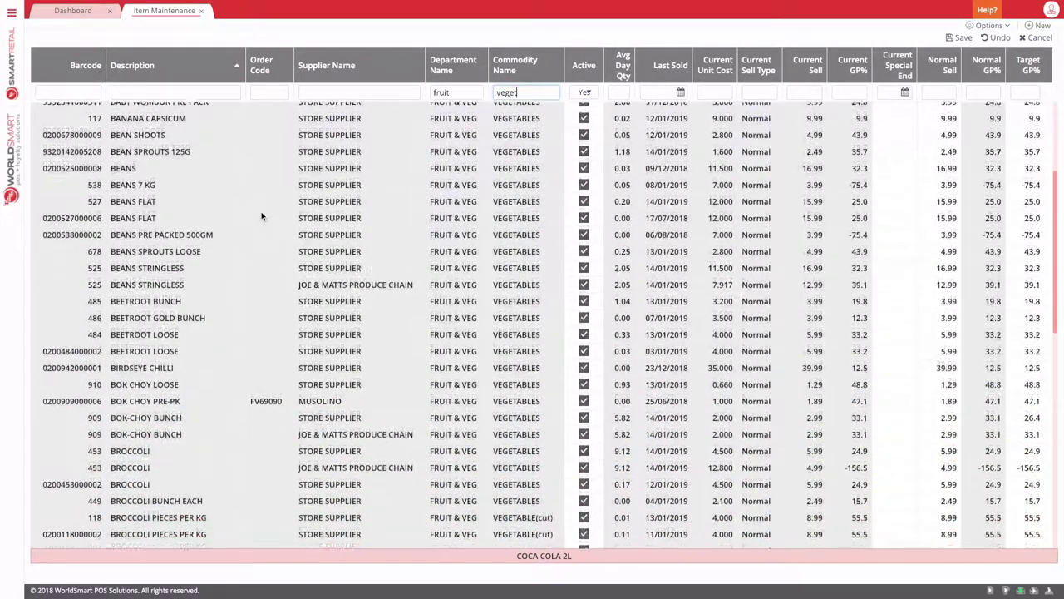
pyautogui.click(998, 61)
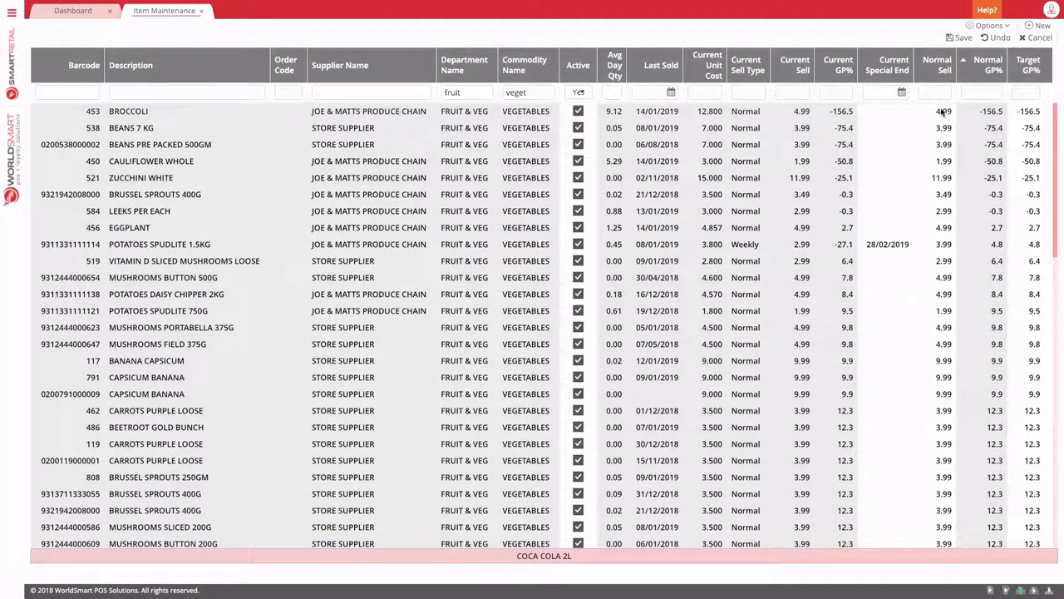
# Step: Set BROCCOLI (barcode 453) to a Target GP% of 15 and adjust its Normal Sell to 15.09, replicating both changes across the family
pyautogui.click(1031, 111)
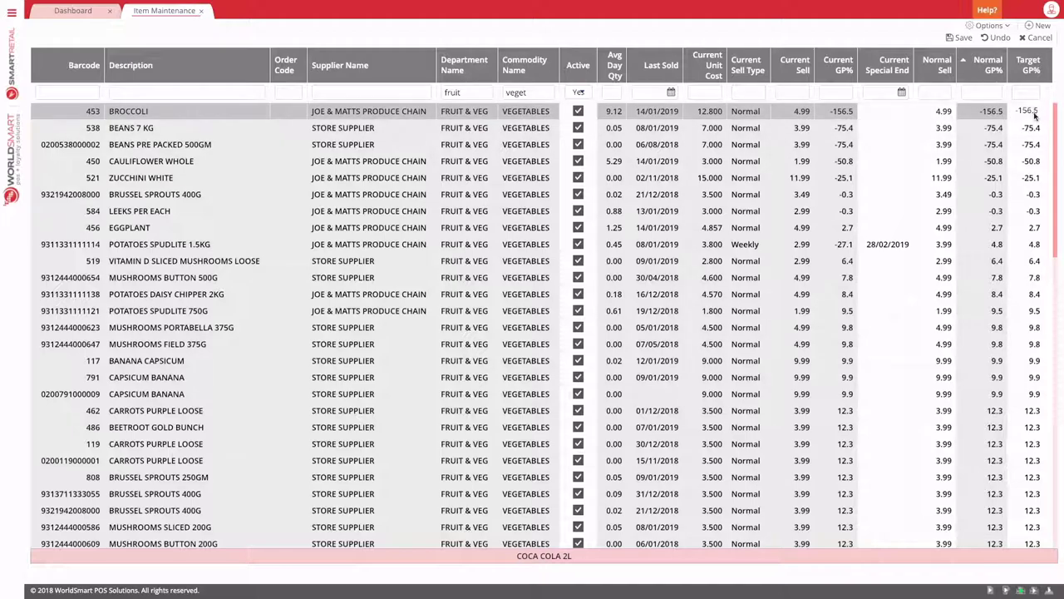
pyautogui.write('15')
pyautogui.press('Return')
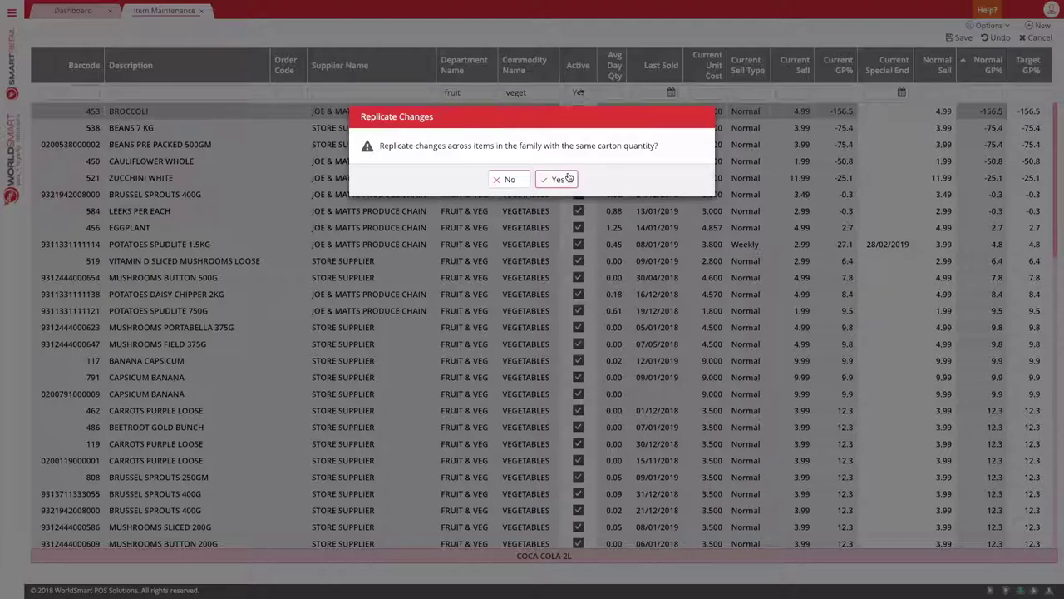
pyautogui.press('Return')
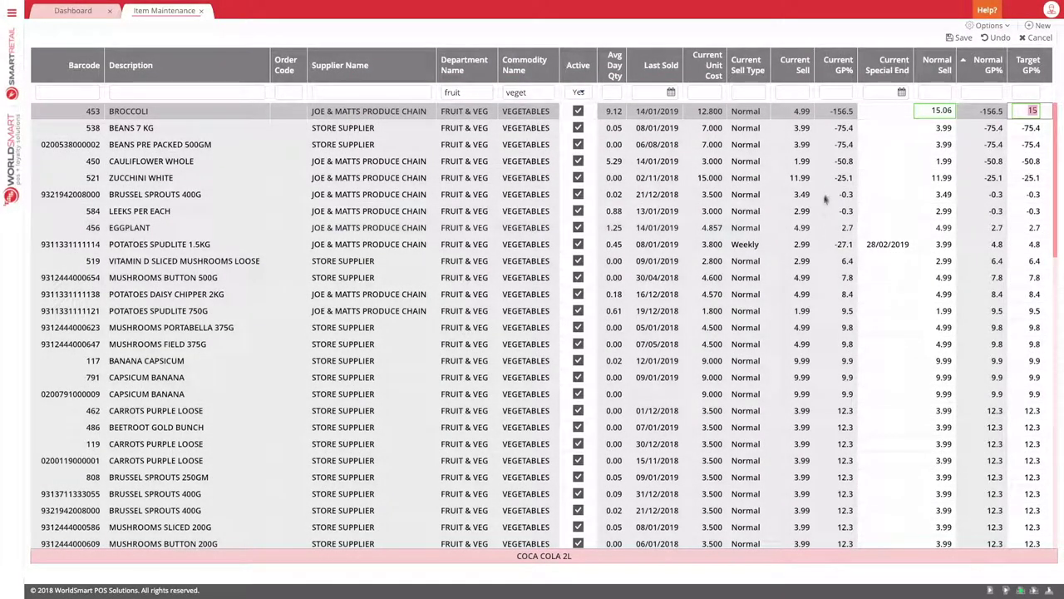
pyautogui.click(953, 111)
pyautogui.write('15')
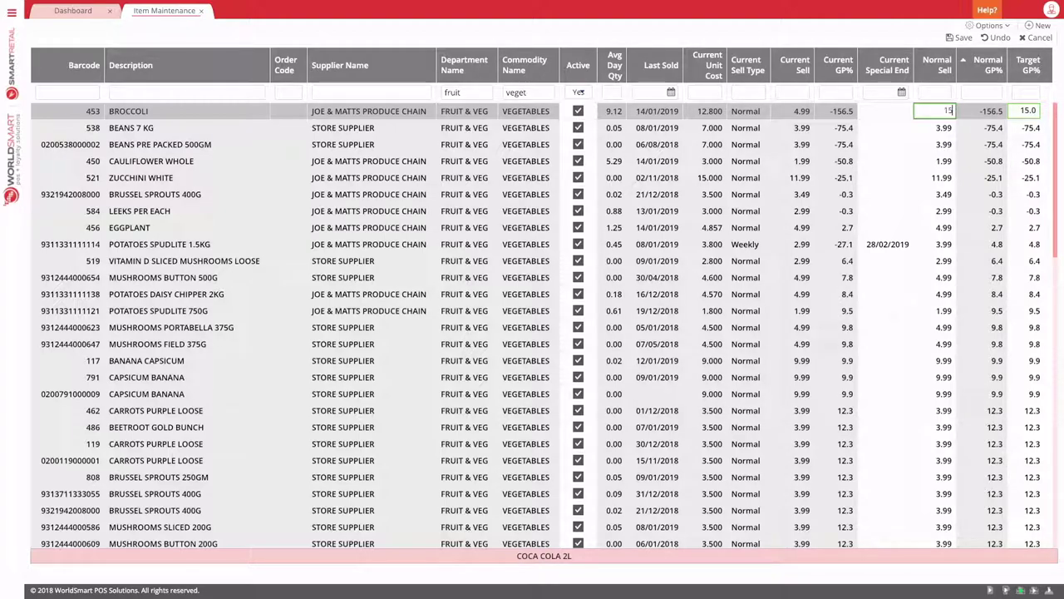
pyautogui.press('Return')
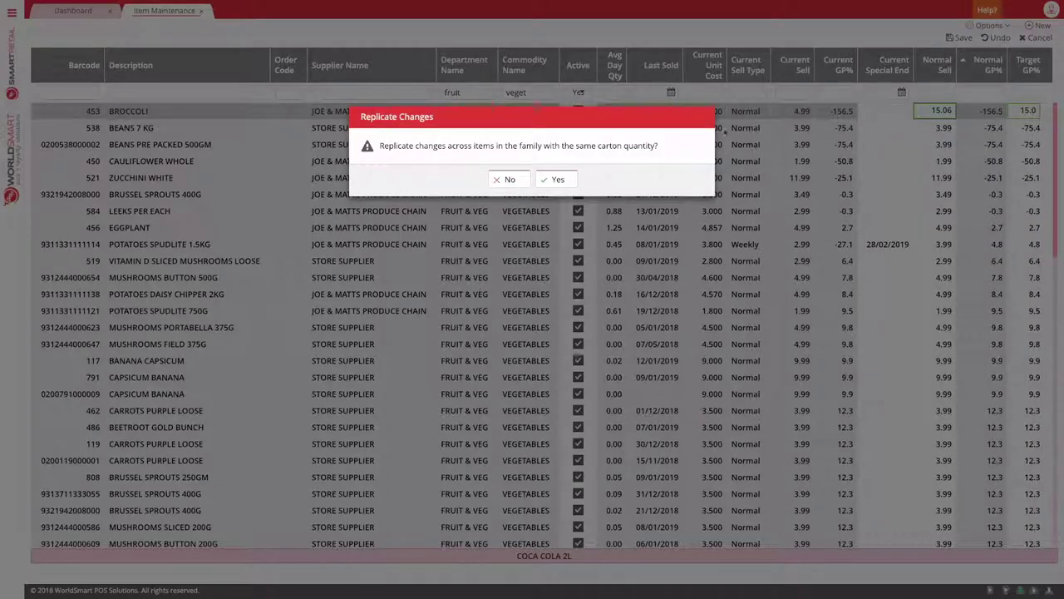
pyautogui.click(558, 179)
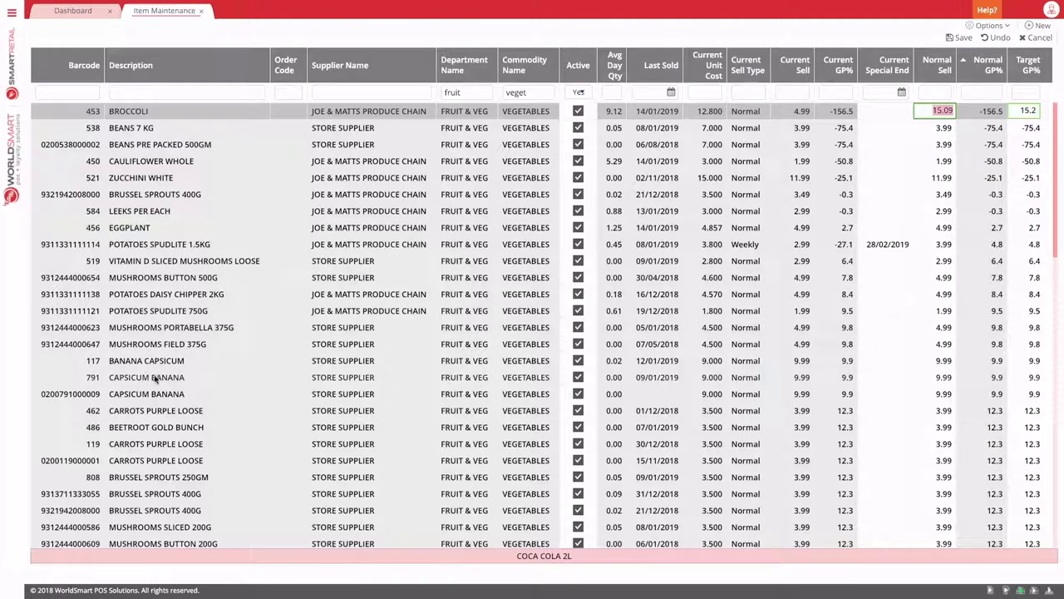
pyautogui.click(578, 377)
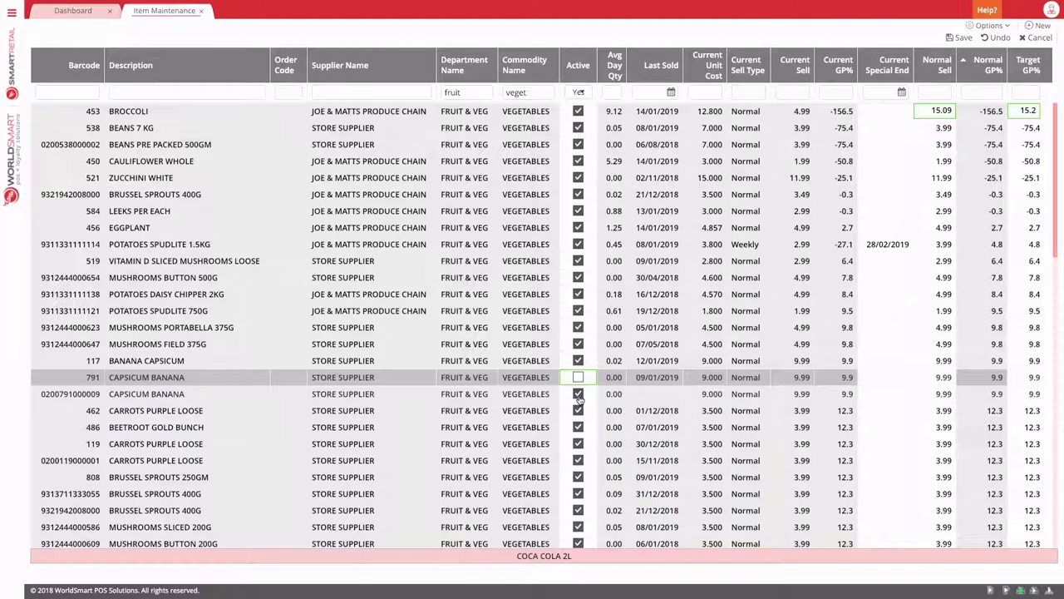
pyautogui.click(578, 394)
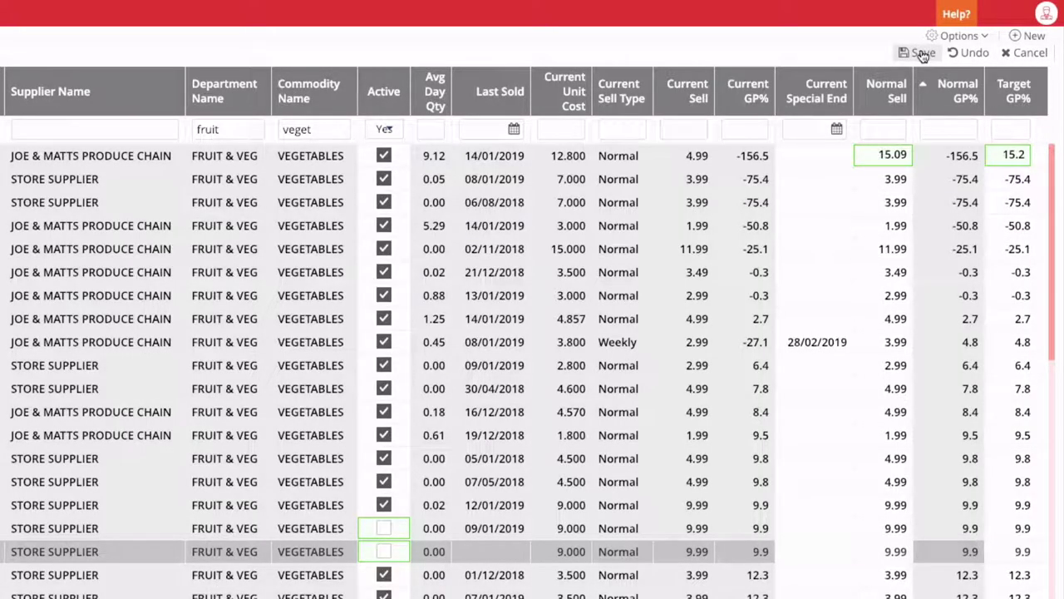
pyautogui.click(922, 53)
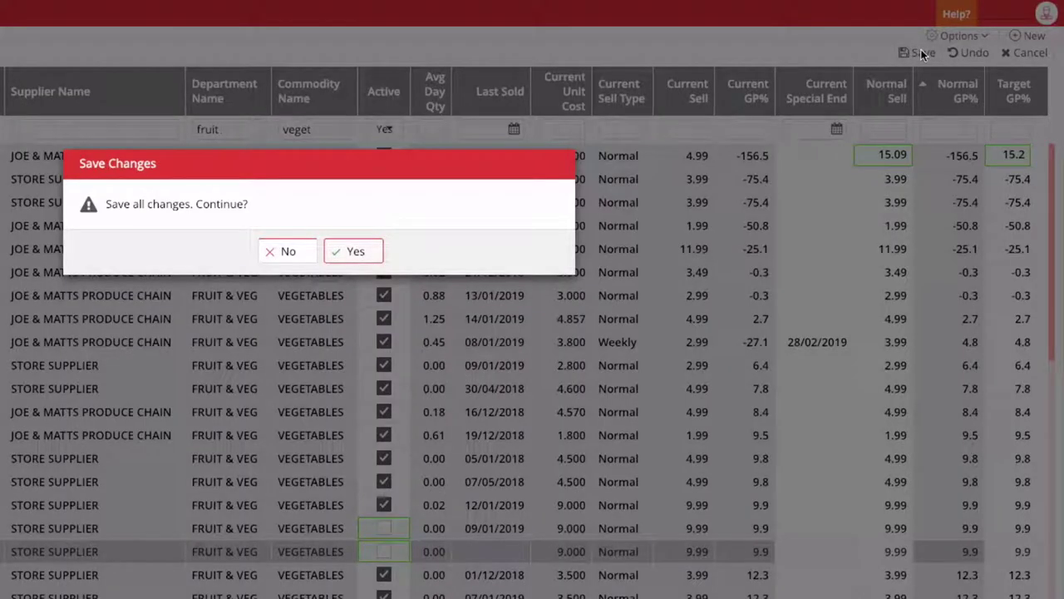
pyautogui.click(351, 251)
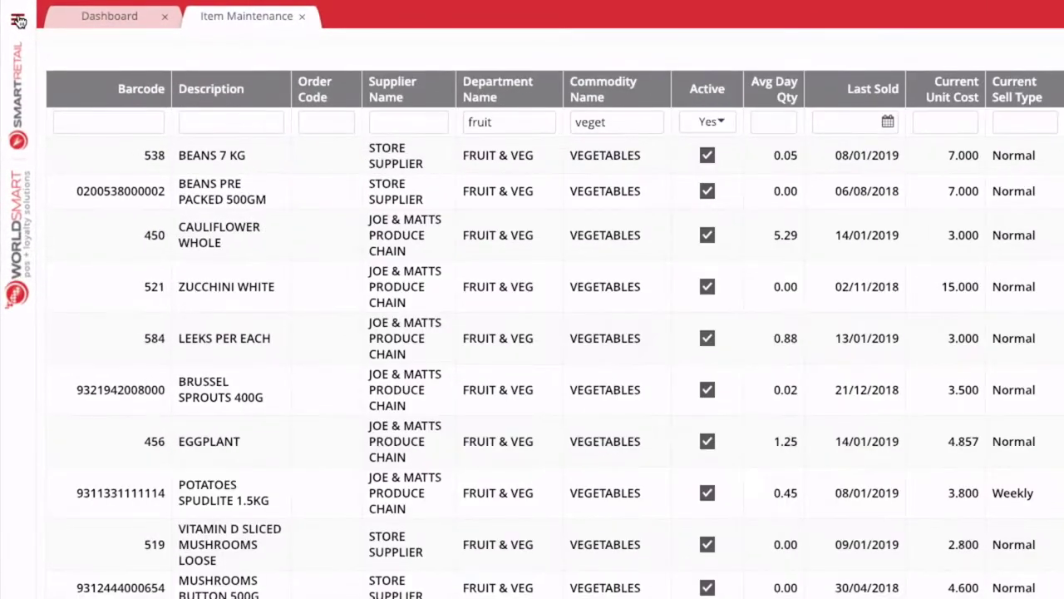
# Step: Send your own item price changes to POS with Send Offers turned off, review the preview list and close the page
pyautogui.click(19, 20)
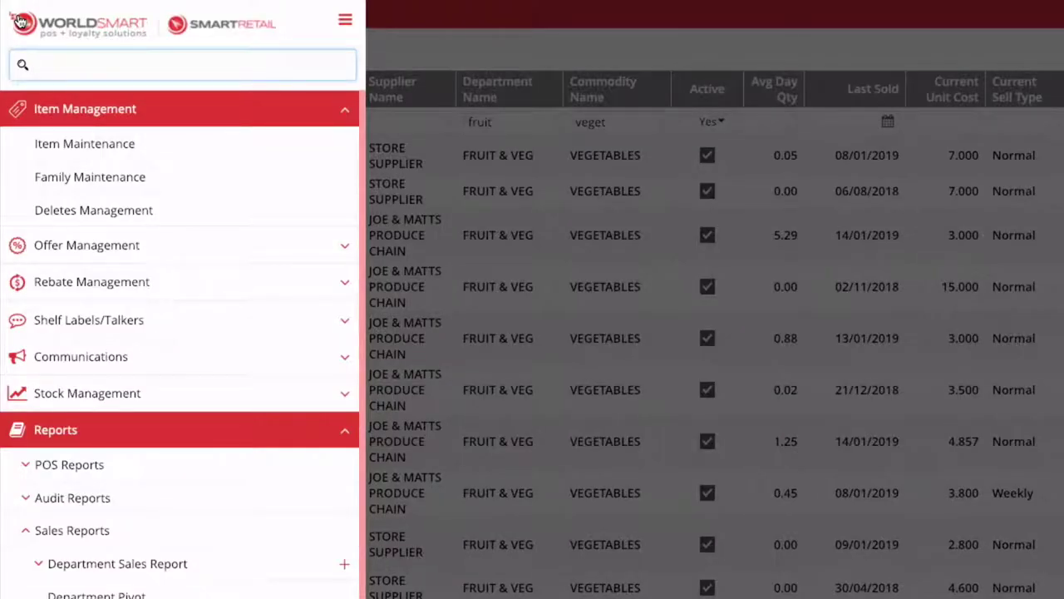
pyautogui.write('send')
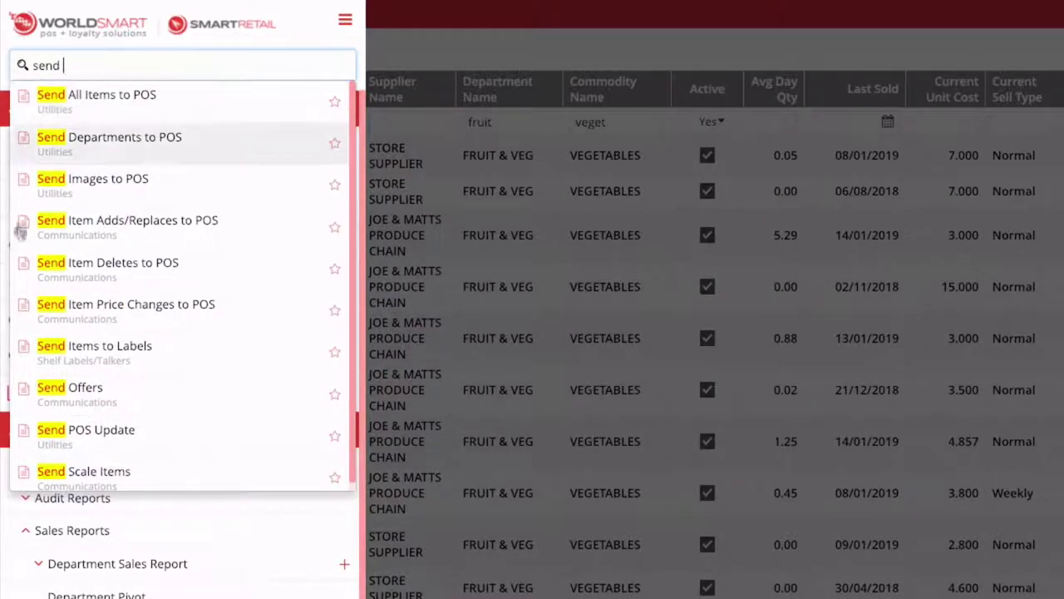
pyautogui.click(221, 306)
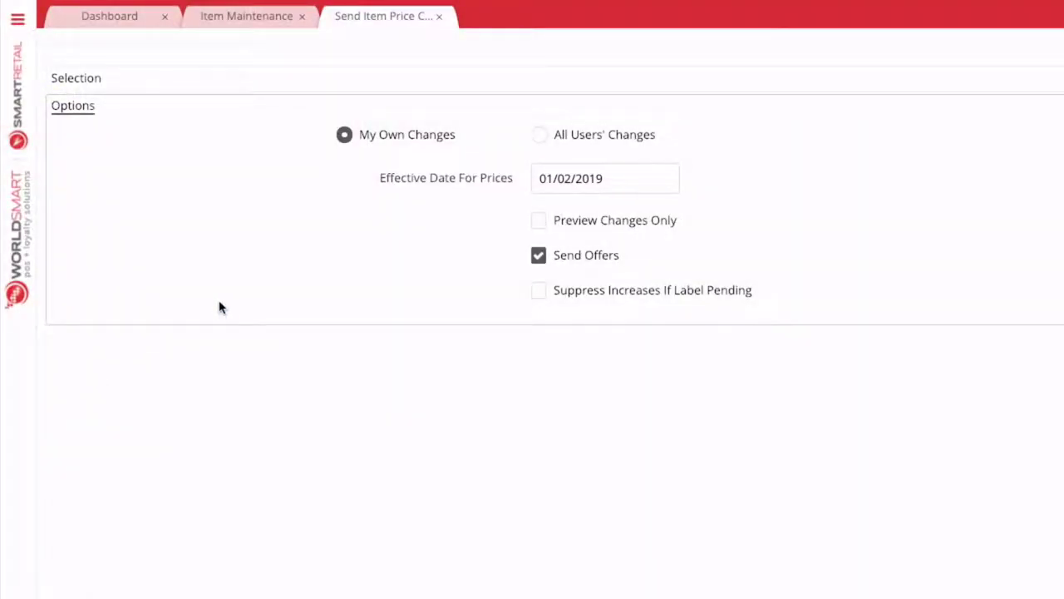
pyautogui.click(539, 255)
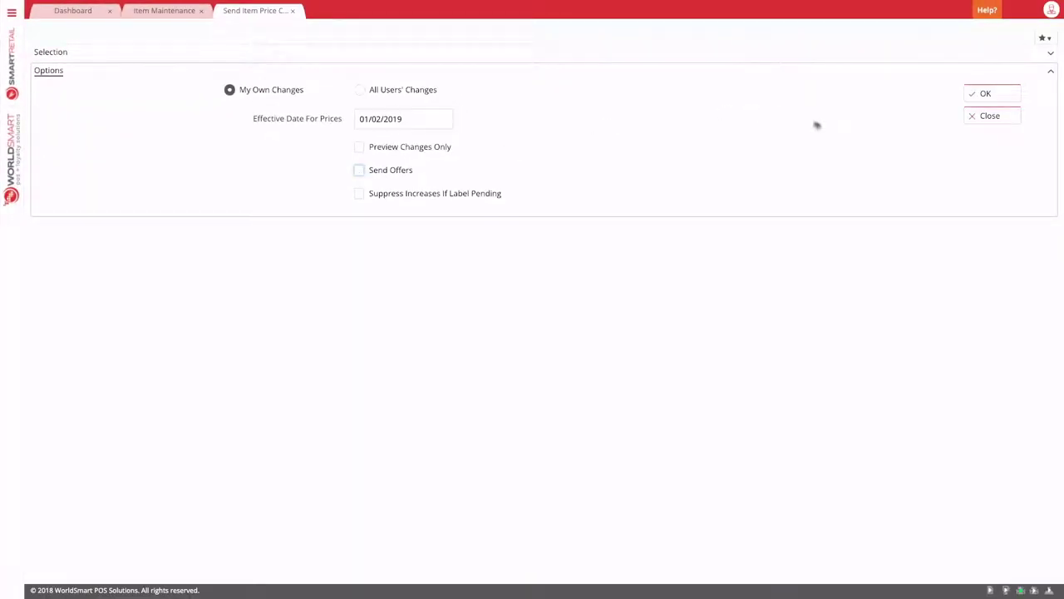
pyautogui.click(1005, 94)
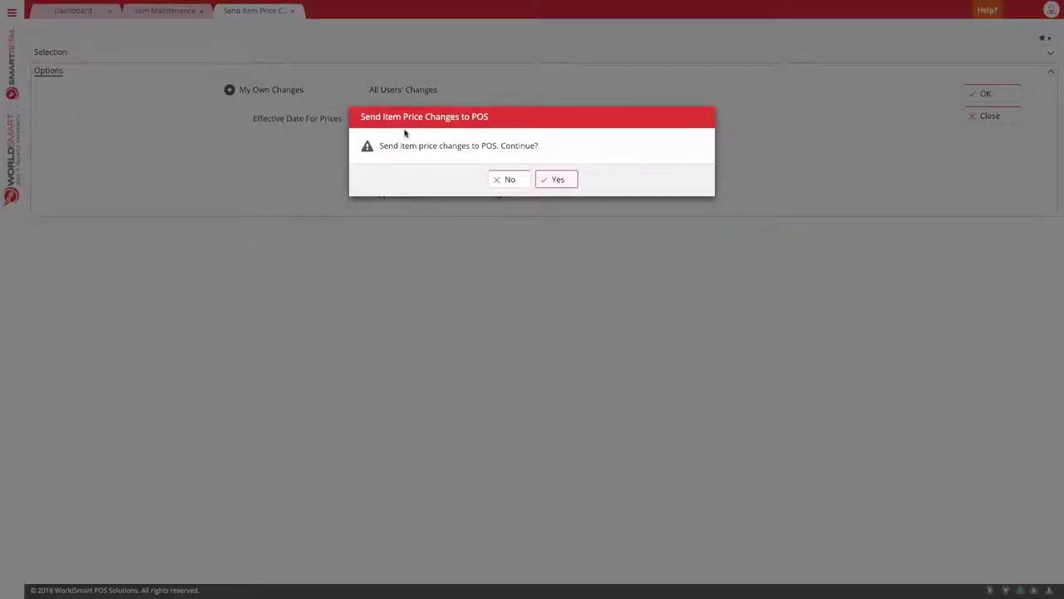
pyautogui.click(559, 182)
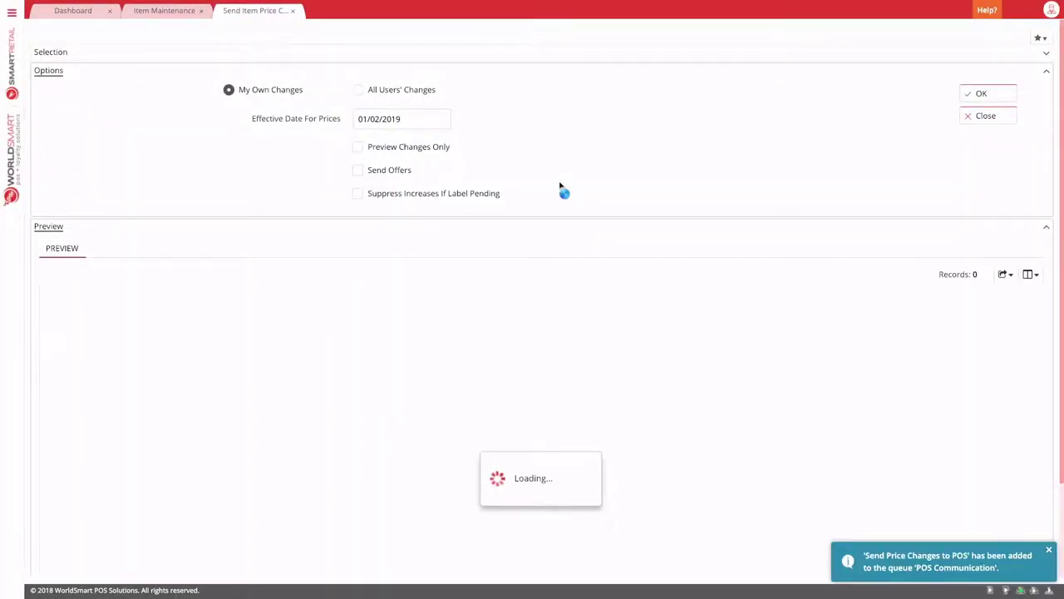
pyautogui.scroll(-1, 532, 171)
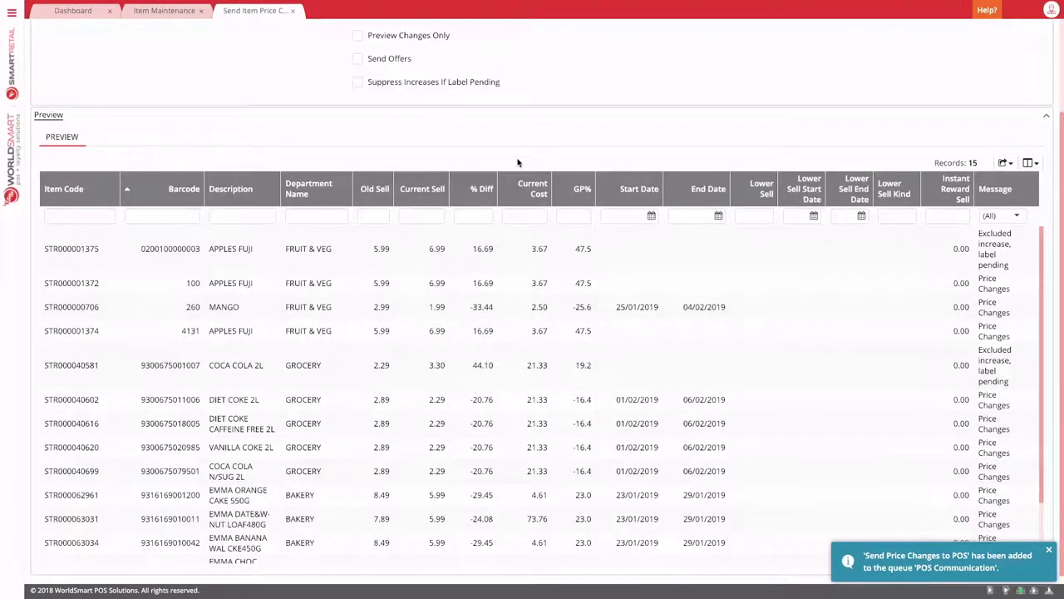
pyautogui.scroll(-1, 380, 364)
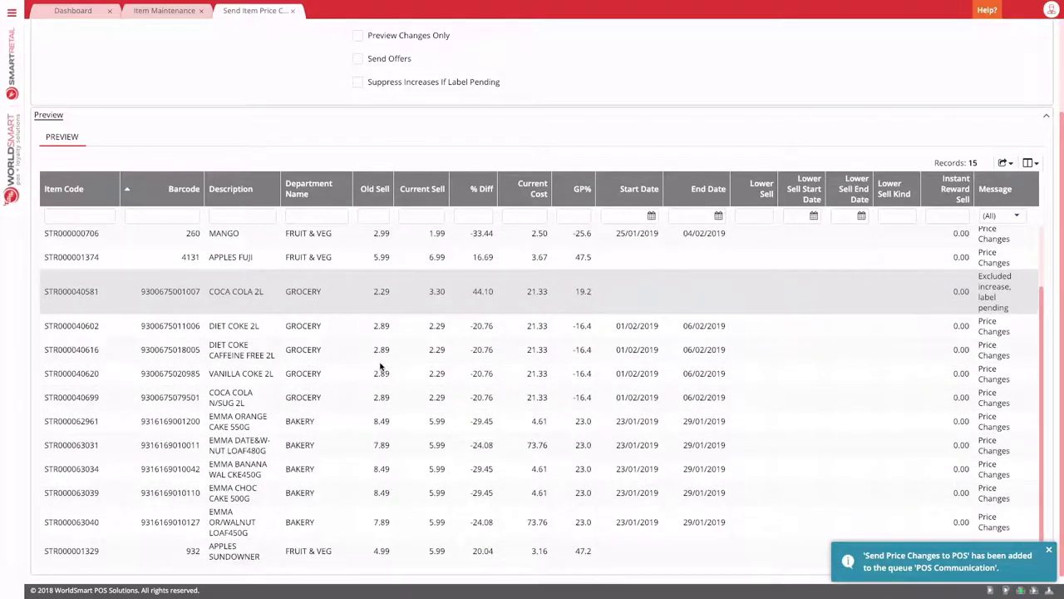
pyautogui.scroll(1, 380, 366)
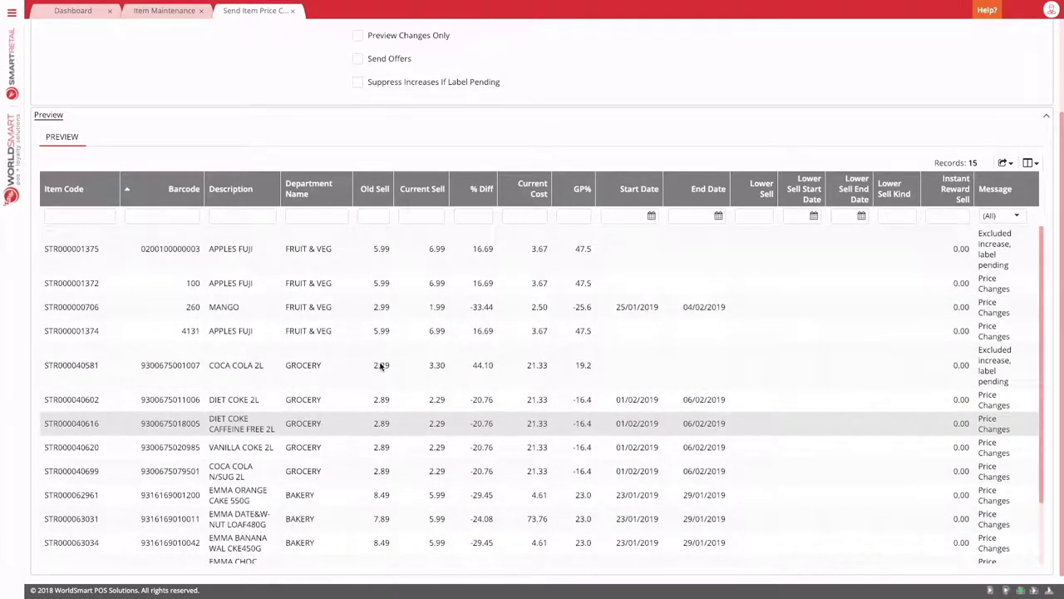
pyautogui.scroll(1, 380, 366)
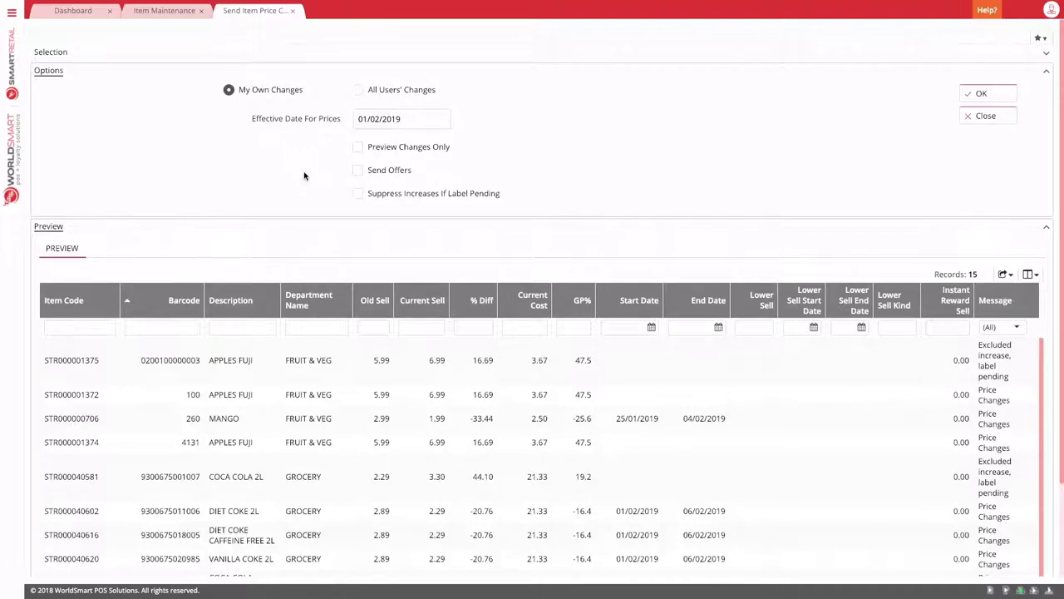
pyautogui.click(293, 10)
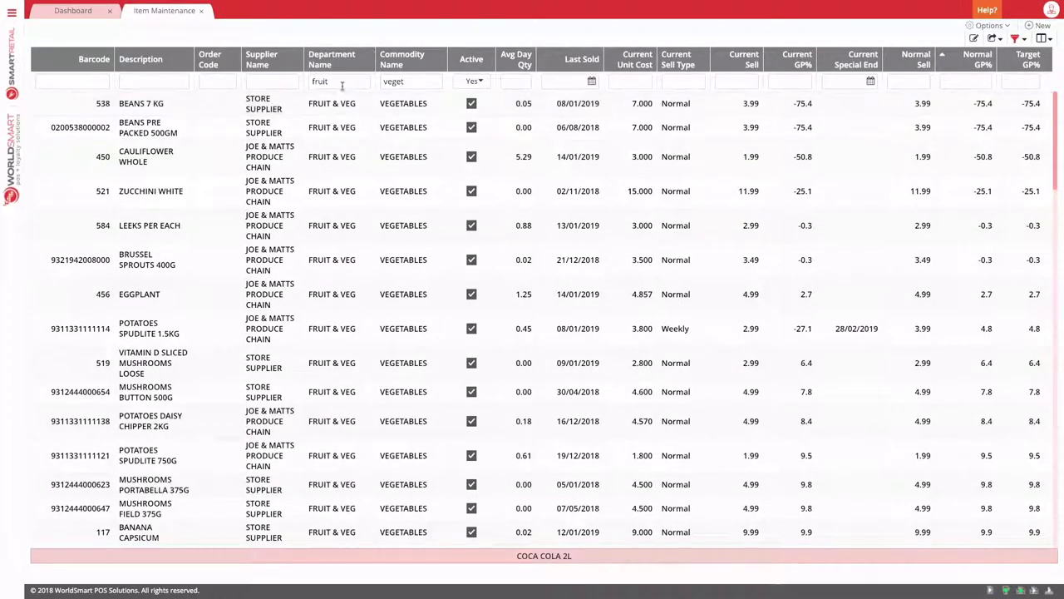
# Step: Start a new item with barcode type PLU, barcode 210 and the description TEST ITEM
pyautogui.moveTo(340, 82); pyautogui.dragTo(249, 80)
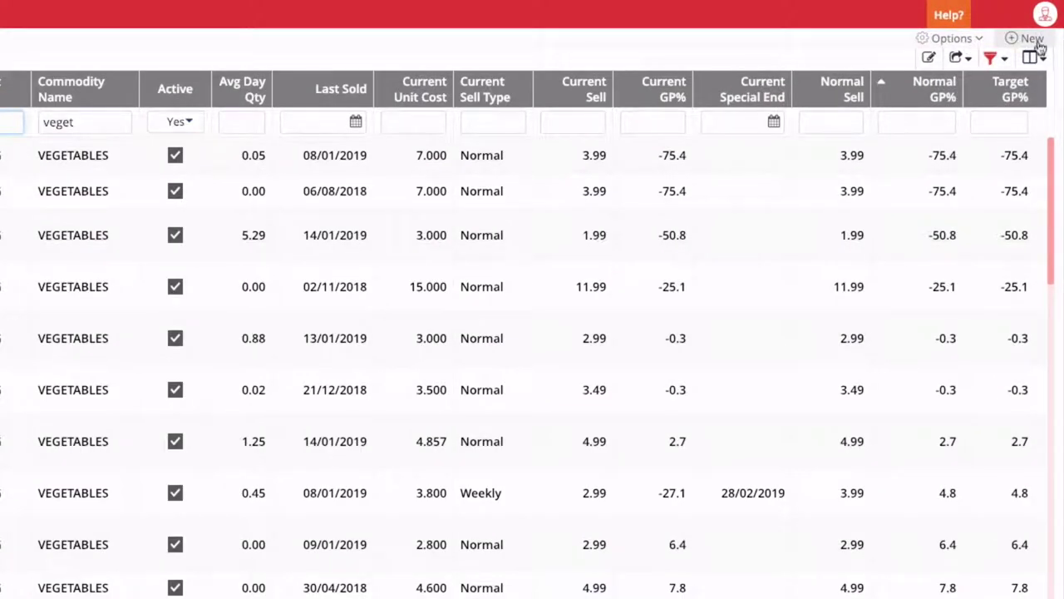
pyautogui.click(1035, 44)
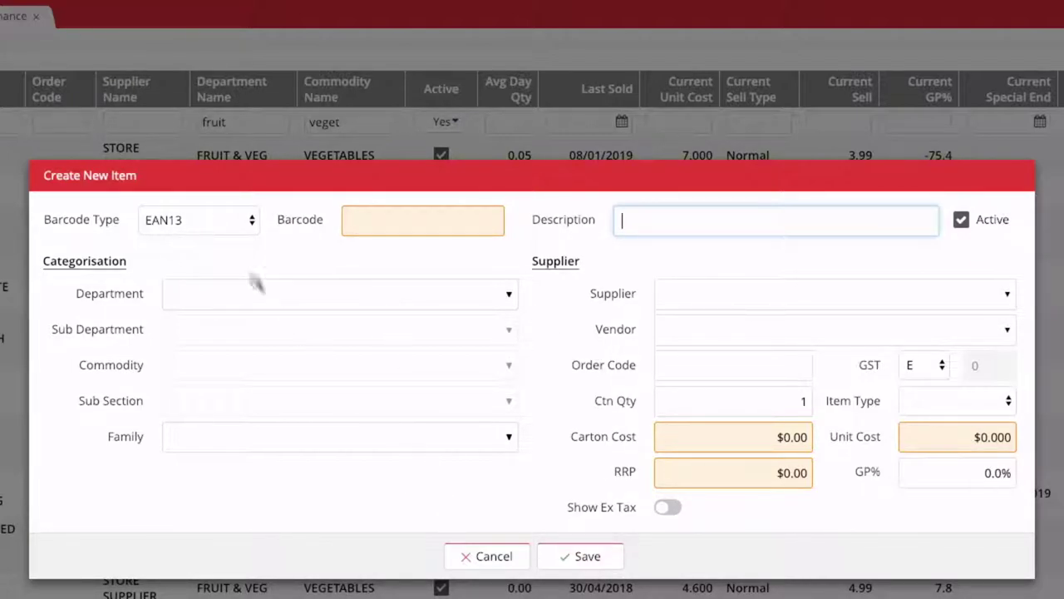
pyautogui.click(238, 232)
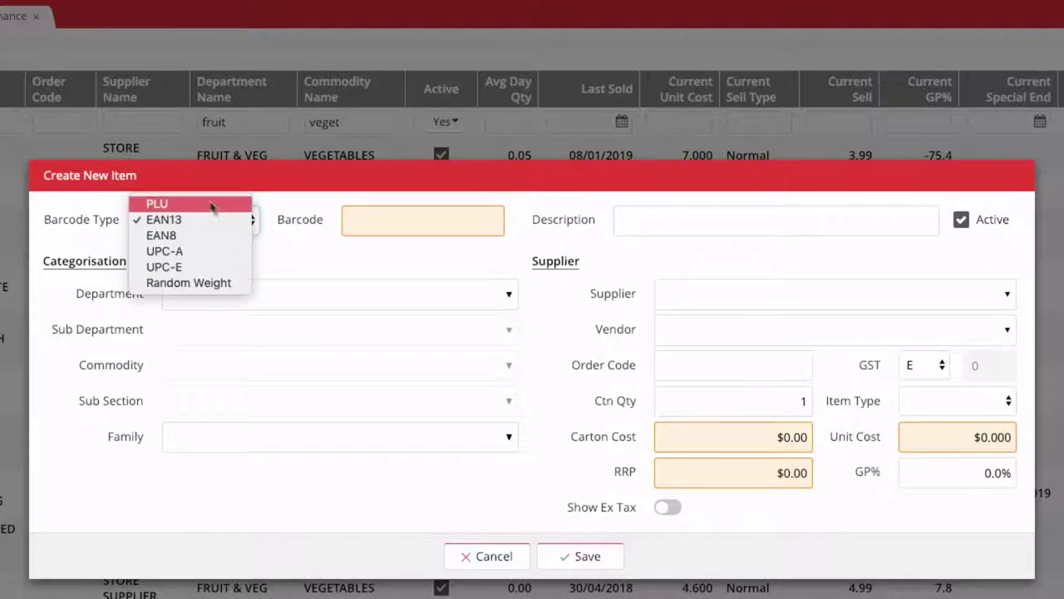
pyautogui.click(198, 207)
pyautogui.click(391, 219)
pyautogui.write('210')
pyautogui.doubleClick(411, 220)
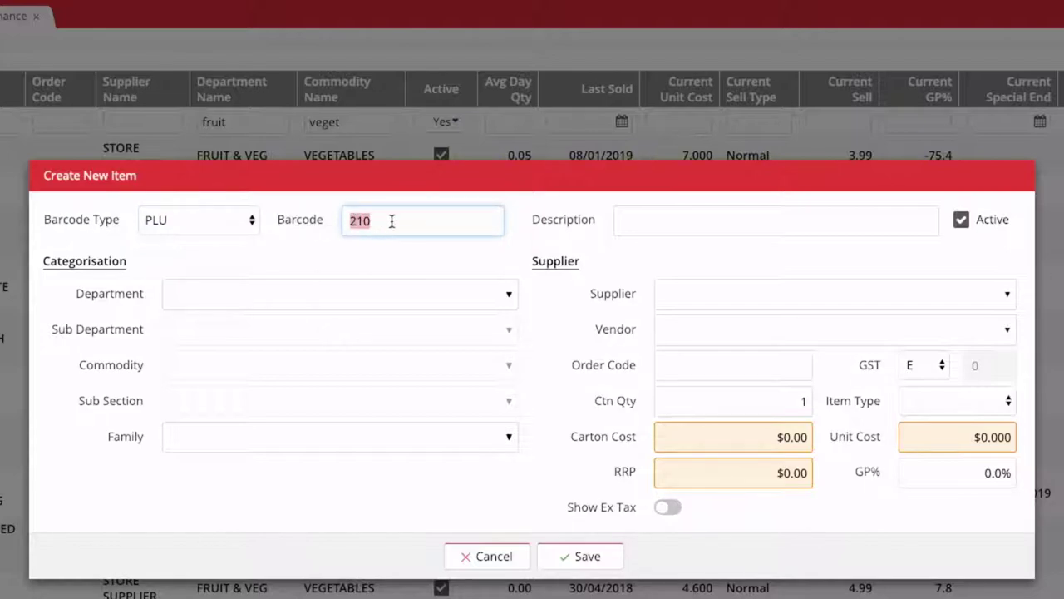
pyautogui.click(718, 227)
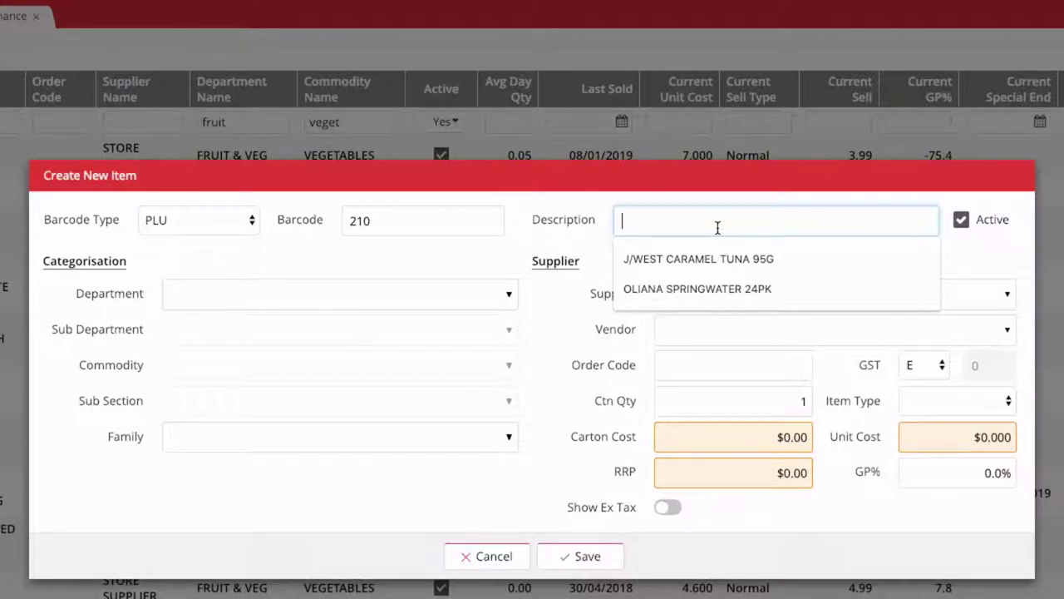
pyautogui.write('TE')
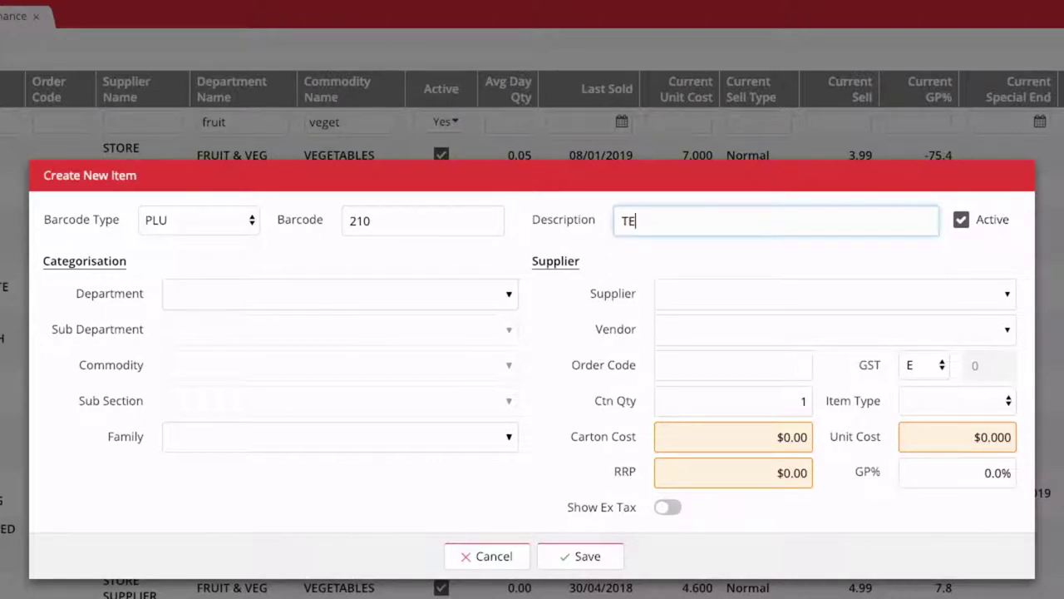
pyautogui.write('ST ITEM')
# Step: Categorise the new item under department FRUIT & VEG (6), sub department FRUIT & VEG (6) and commodity VEGETABLES (209)
pyautogui.click(262, 293)
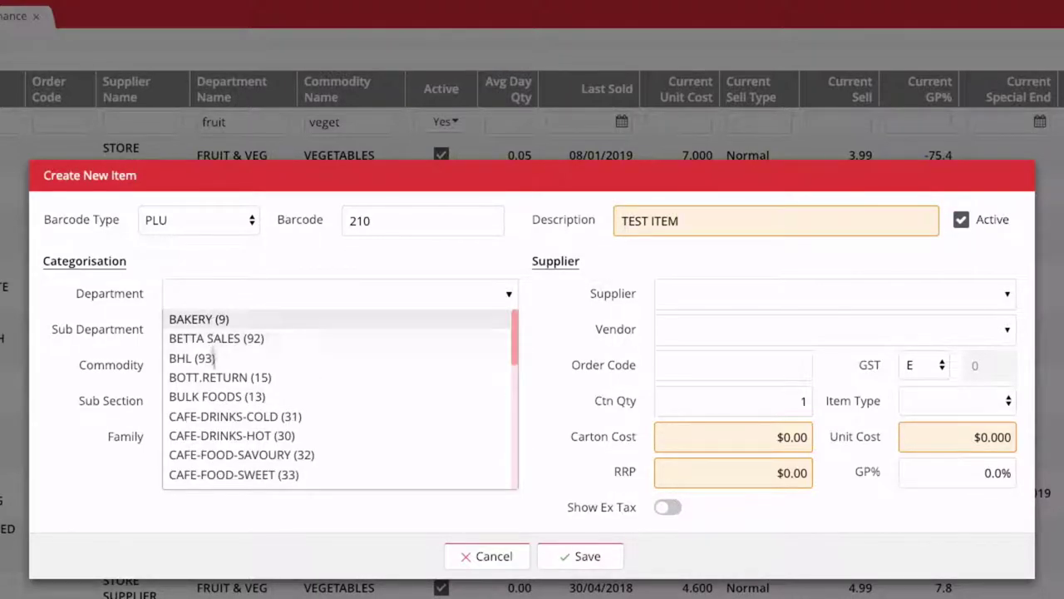
pyautogui.scroll(-5, 230, 391)
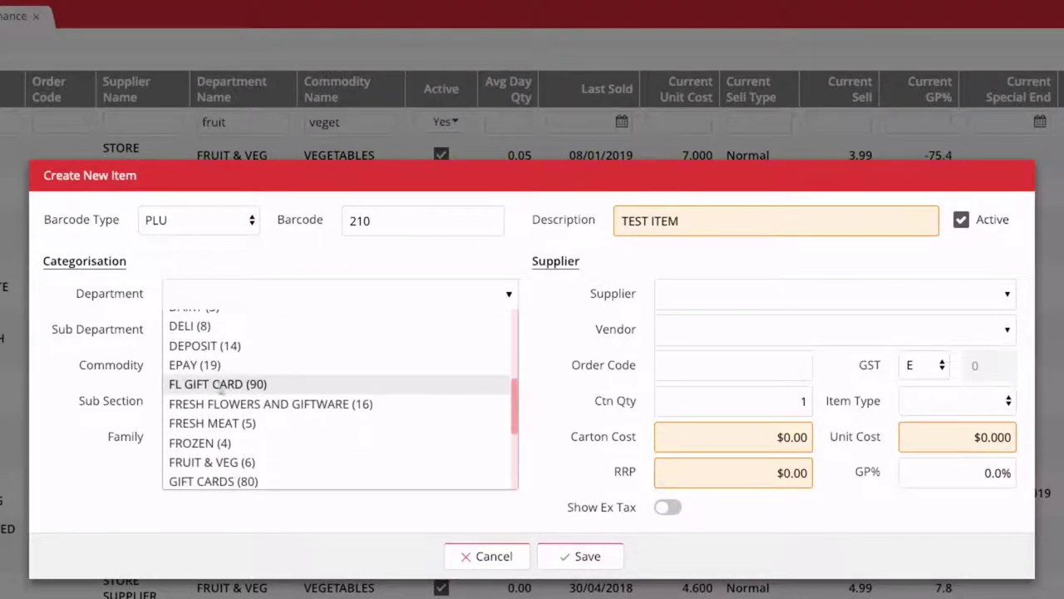
pyautogui.click(213, 462)
pyautogui.click(208, 336)
pyautogui.click(206, 353)
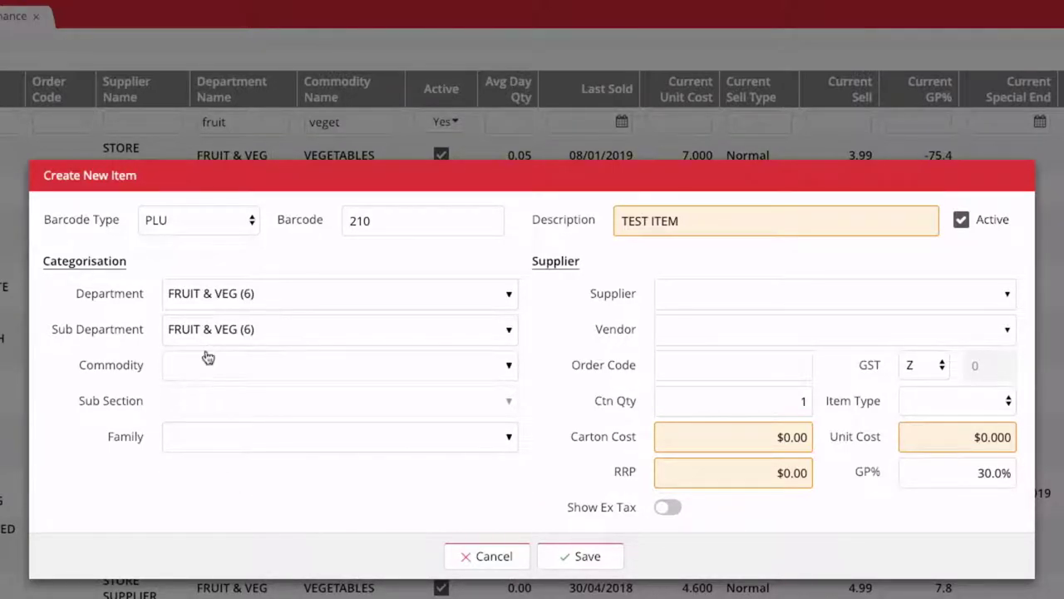
pyautogui.click(206, 360)
pyautogui.write('veg')
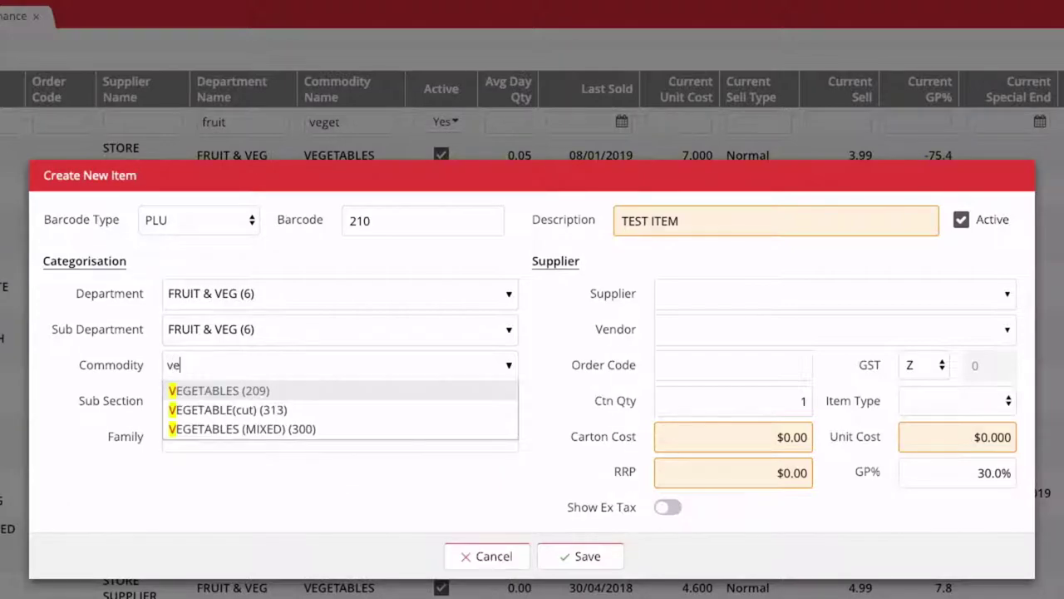
pyautogui.click(236, 391)
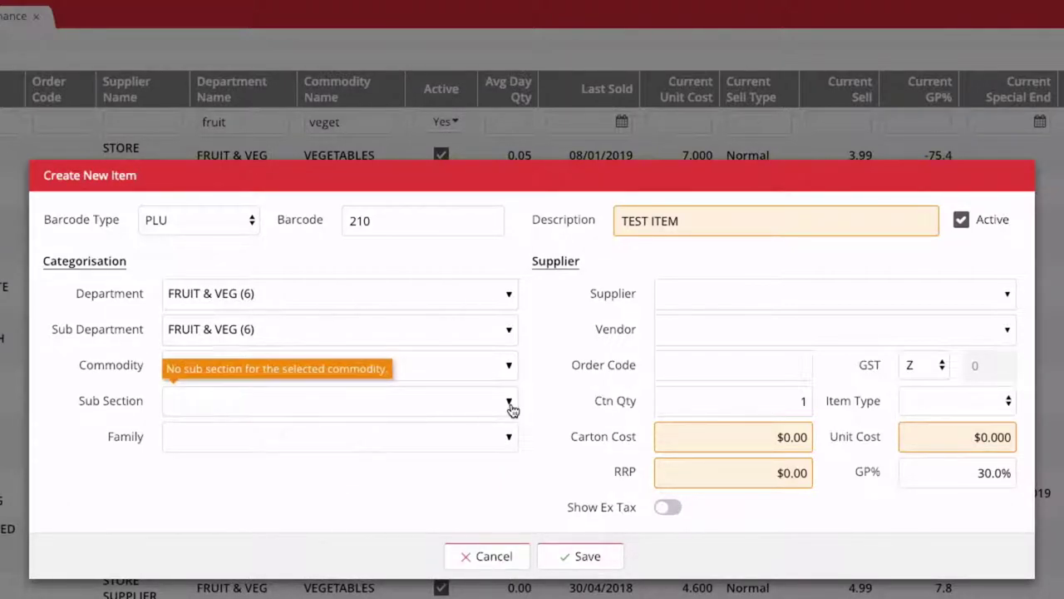
# Step: Assign STORE SUPPLIER (STORE) as the new item's supplier and choose Z as its GST code
pyautogui.click(689, 299)
pyautogui.write('store')
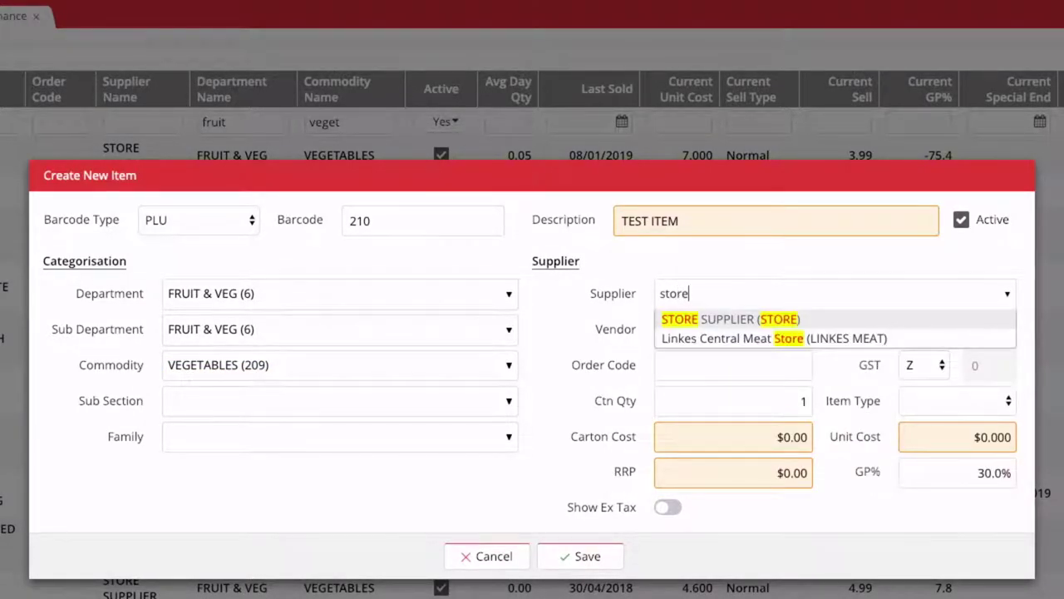
pyautogui.click(698, 321)
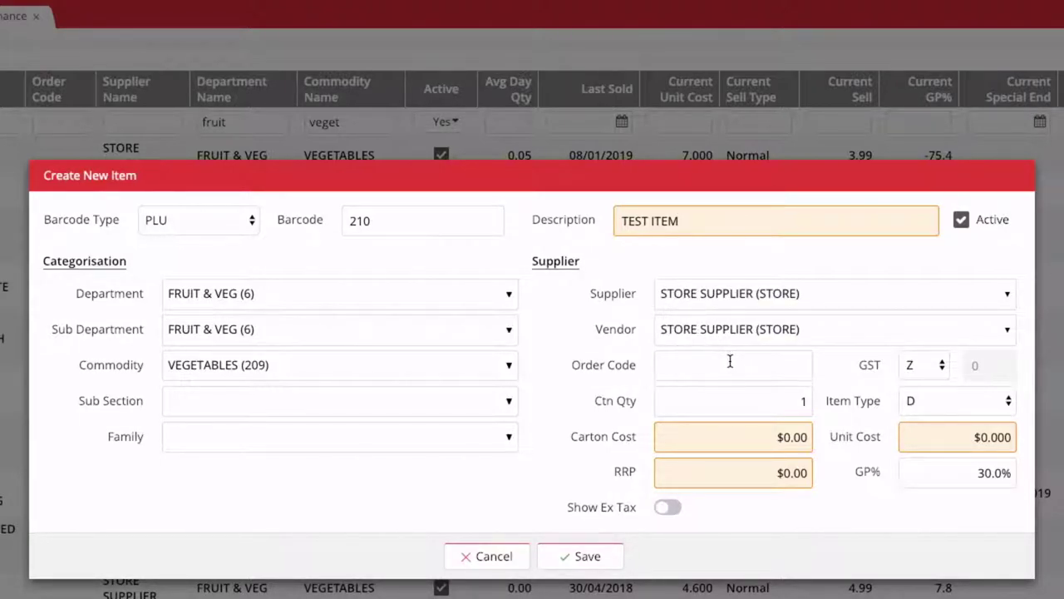
pyautogui.click(926, 366)
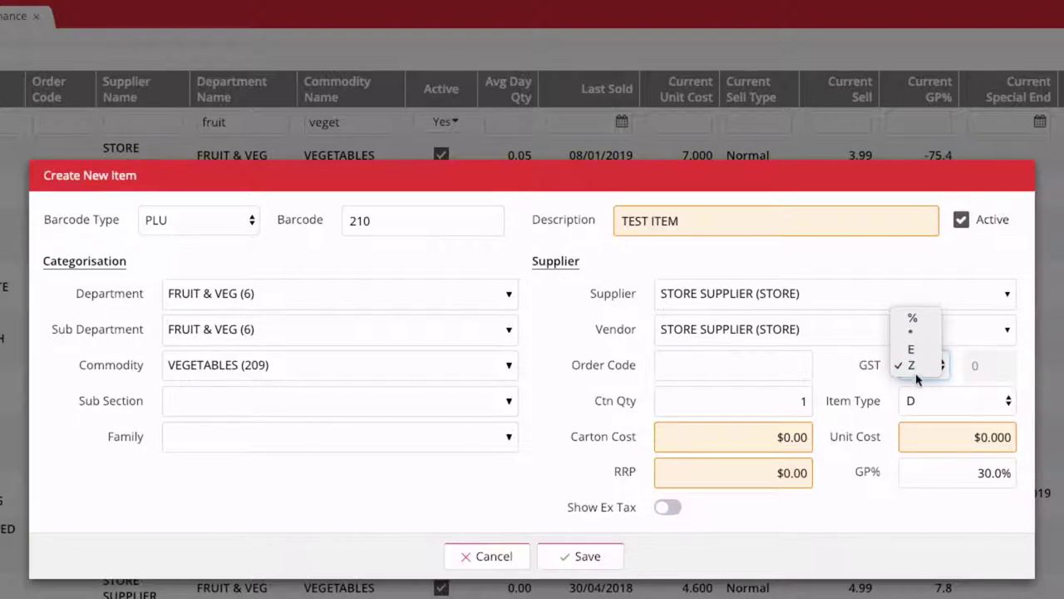
pyautogui.click(919, 368)
pyautogui.press('Tab')
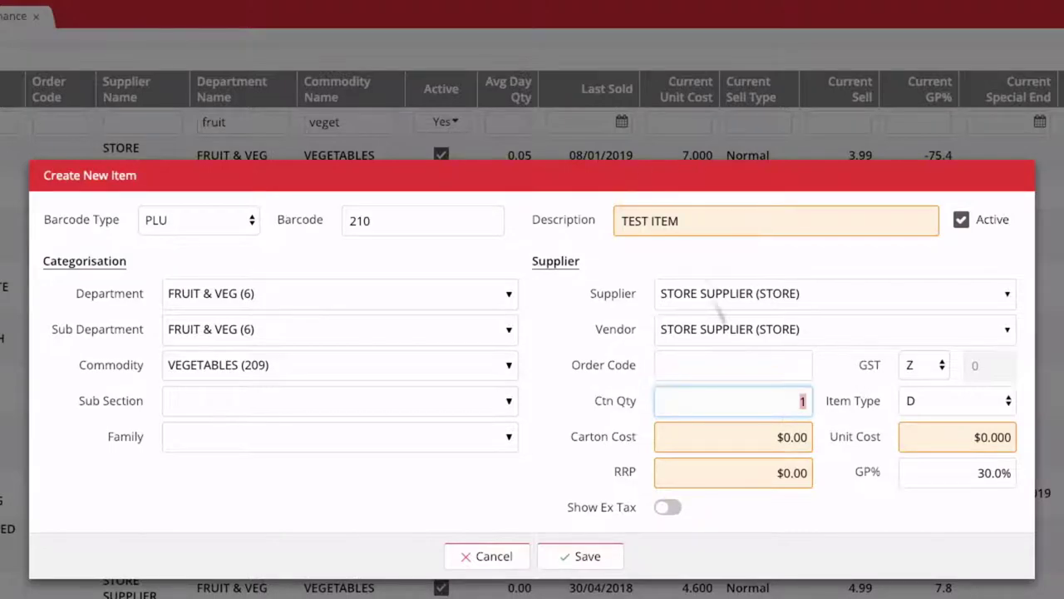
# Step: Set the new item's carton cost to 10.99 and its GP% to 45
pyautogui.moveTo(749, 442); pyautogui.dragTo(811, 438)
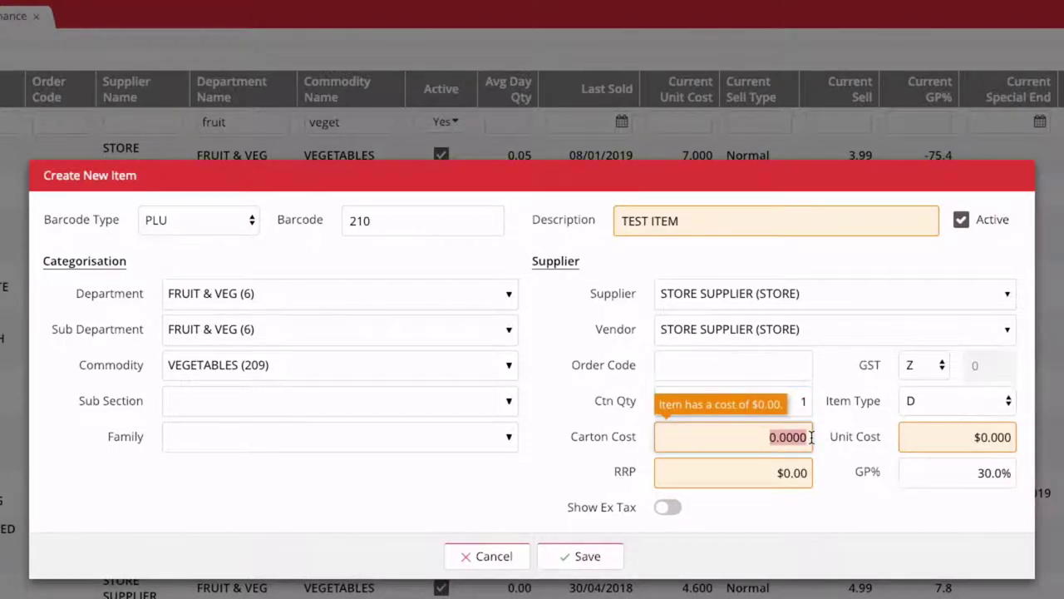
pyautogui.write('10.99')
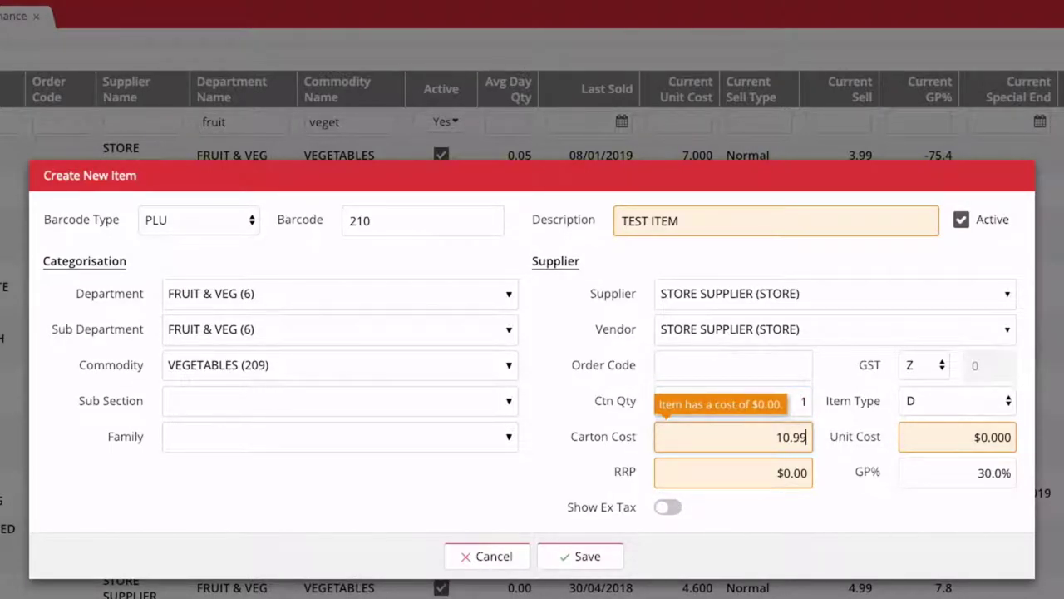
pyautogui.press('Tab')
pyautogui.press('Tab')
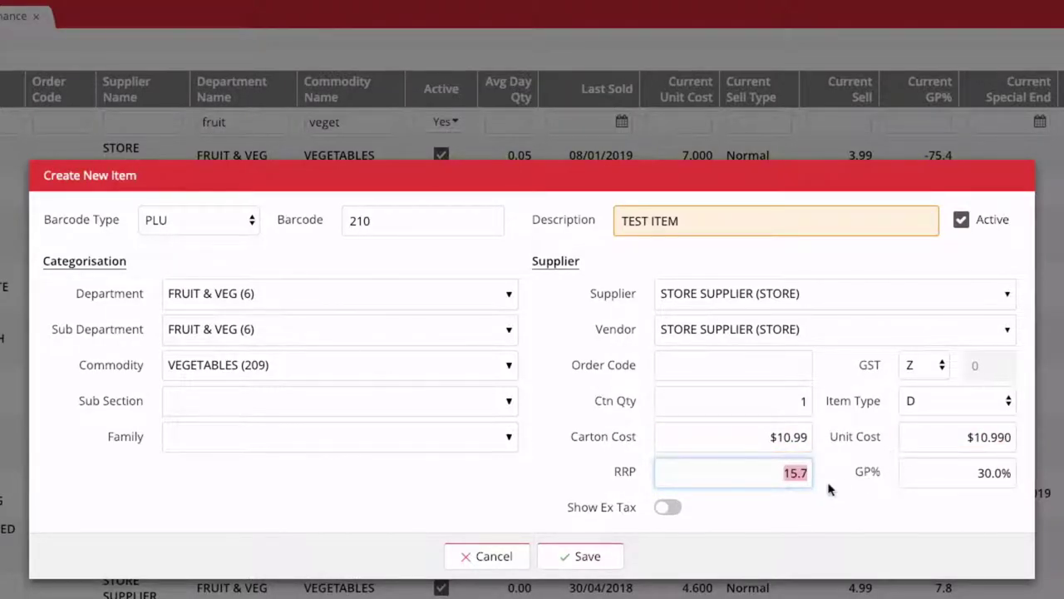
pyautogui.click(958, 473)
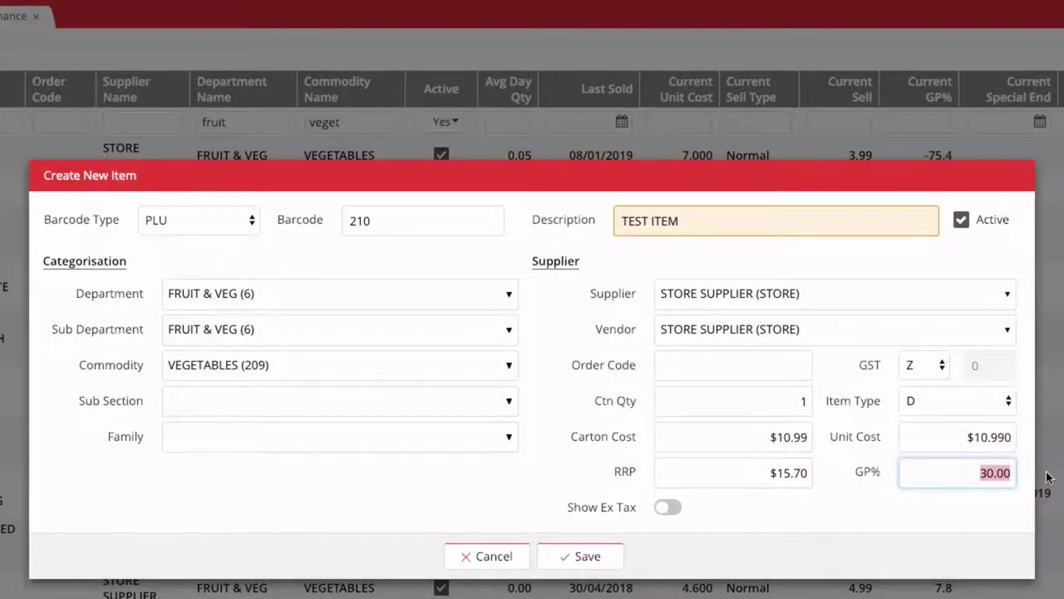
pyautogui.write('4')
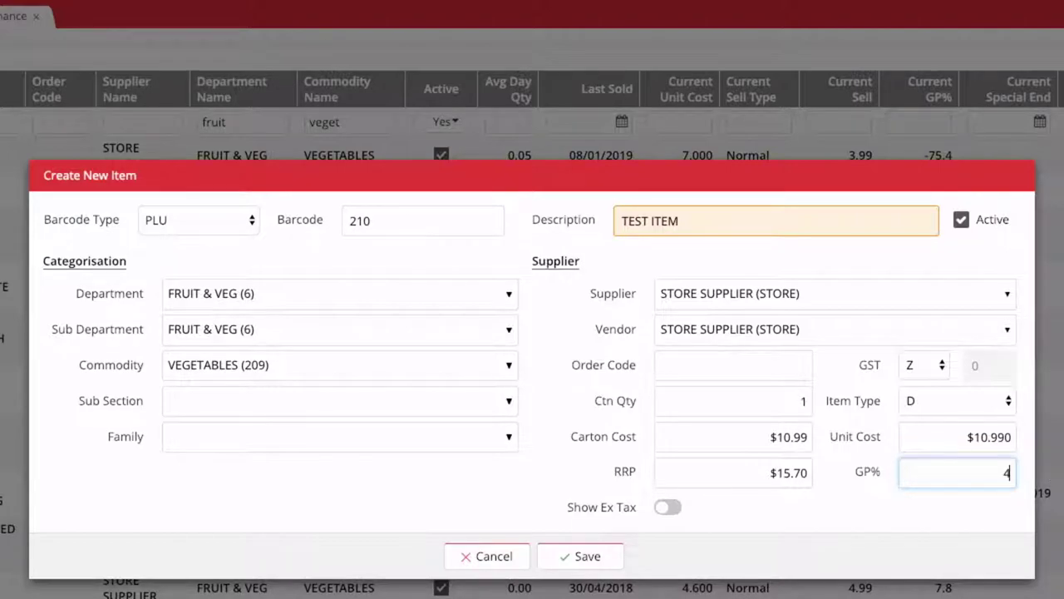
pyautogui.write('5')
pyautogui.press('Tab')
# Step: Round the RRP to 19.99 and save the new item with Show Ex Tax left off
pyautogui.click(758, 473)
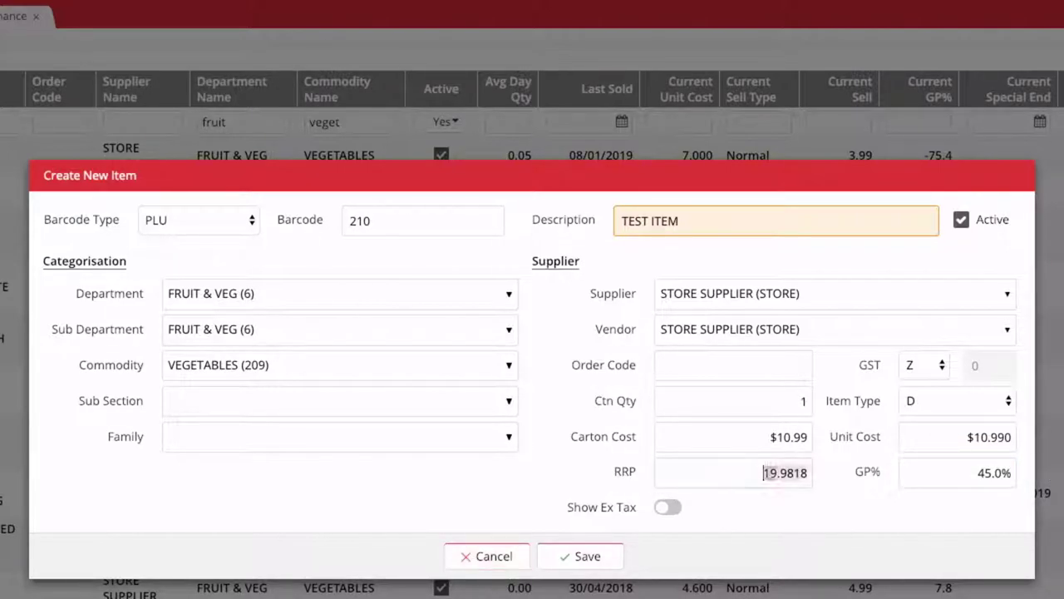
pyautogui.write('19.99')
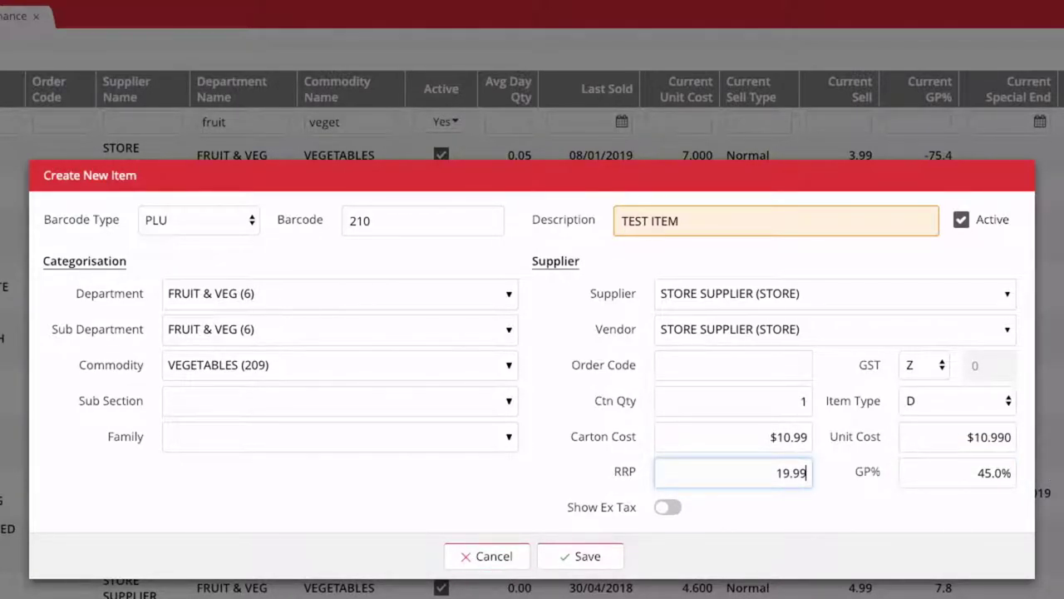
pyautogui.click(670, 509)
pyautogui.click(670, 509)
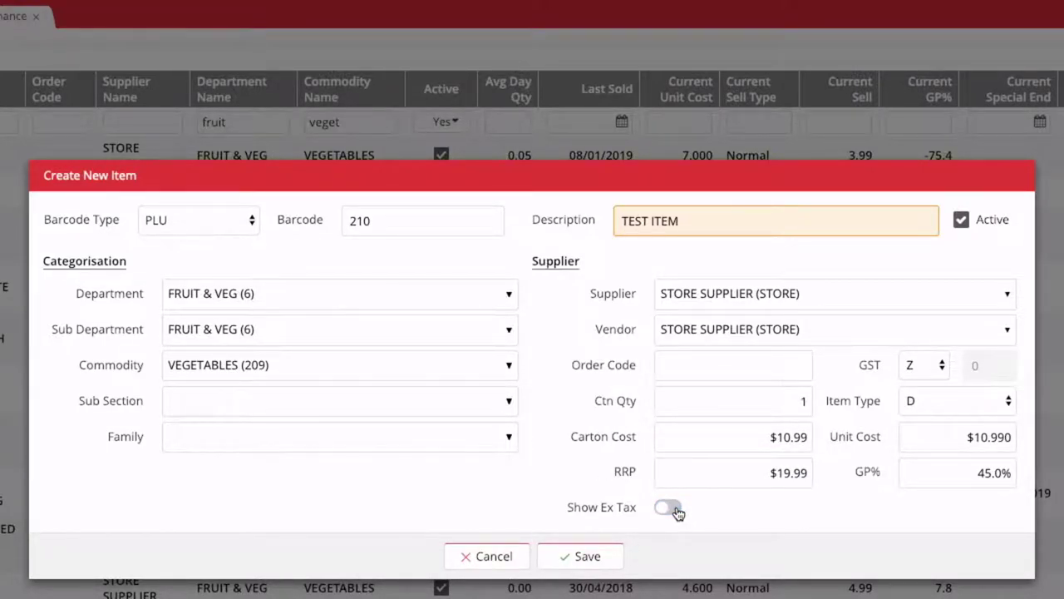
pyautogui.click(587, 557)
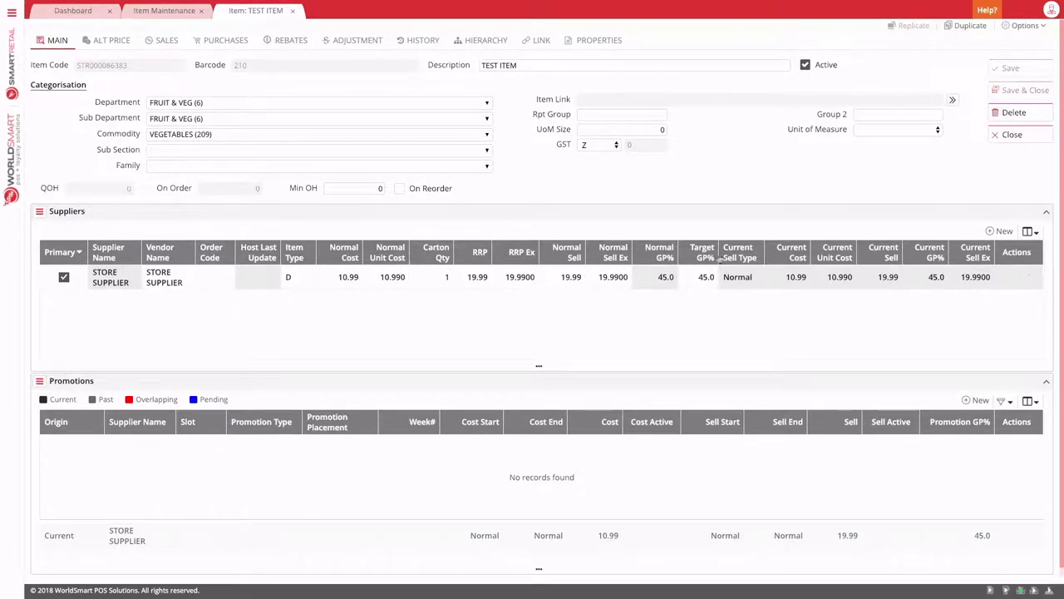
# Step: Create a Rewards instore promotion for STORE SUPPLIER, selling from 01/02/2019 to 11/02/2019 at a unit price of 9.99
pyautogui.click(975, 400)
pyautogui.click(441, 243)
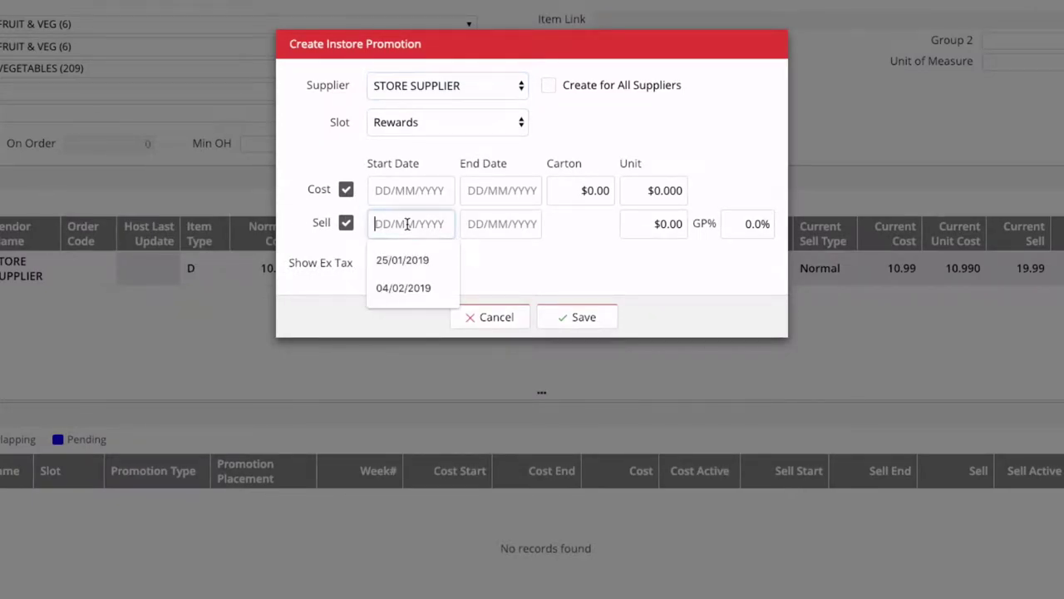
pyautogui.write('01/02/2019')
pyautogui.press('Tab')
pyautogui.write('11/02/2019')
pyautogui.press('Tab')
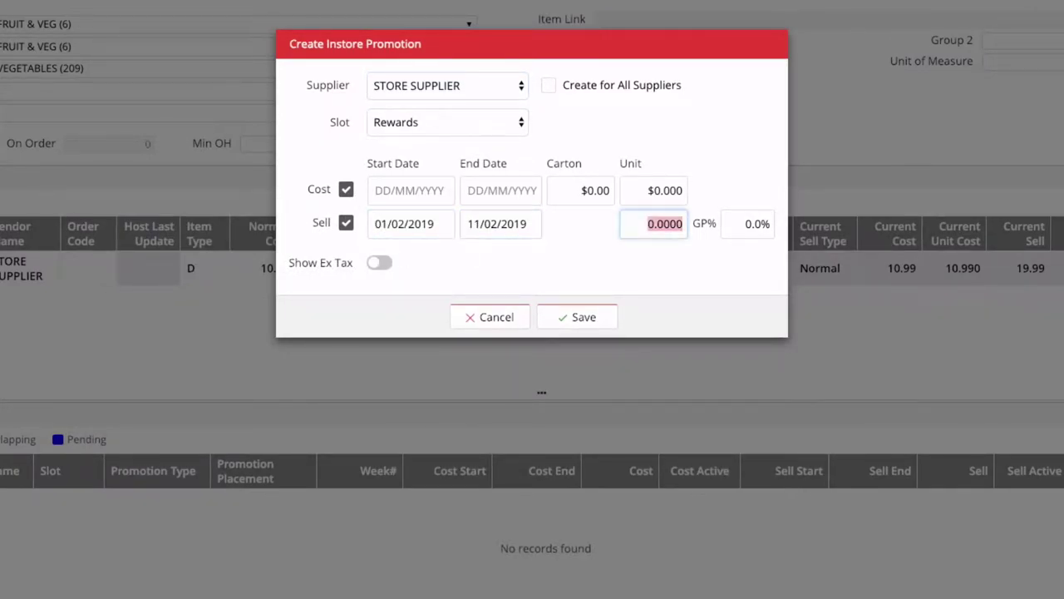
pyautogui.write('9.99')
pyautogui.press('Tab')
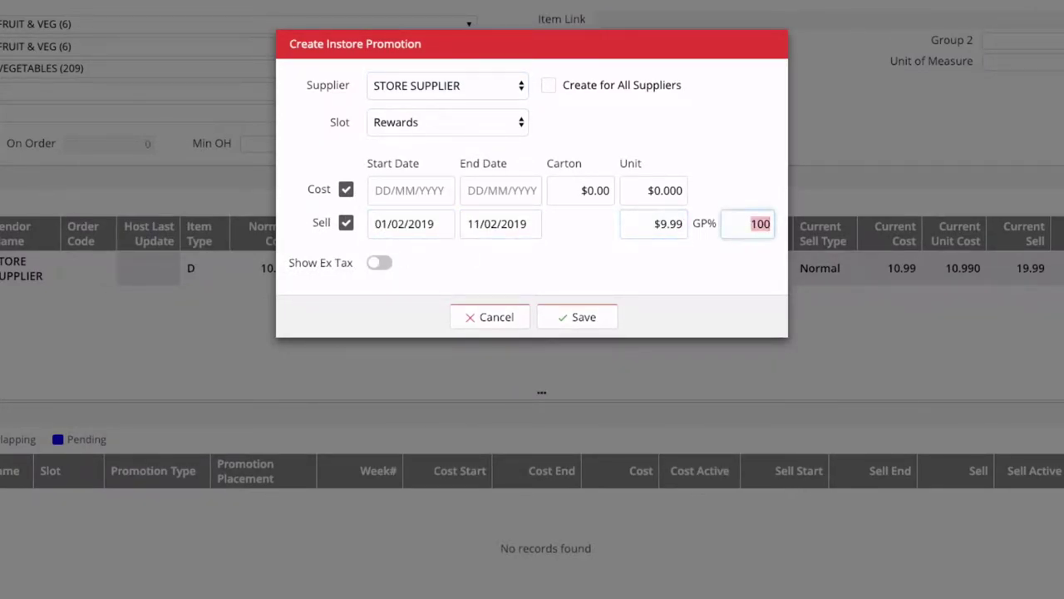
pyautogui.press('Return')
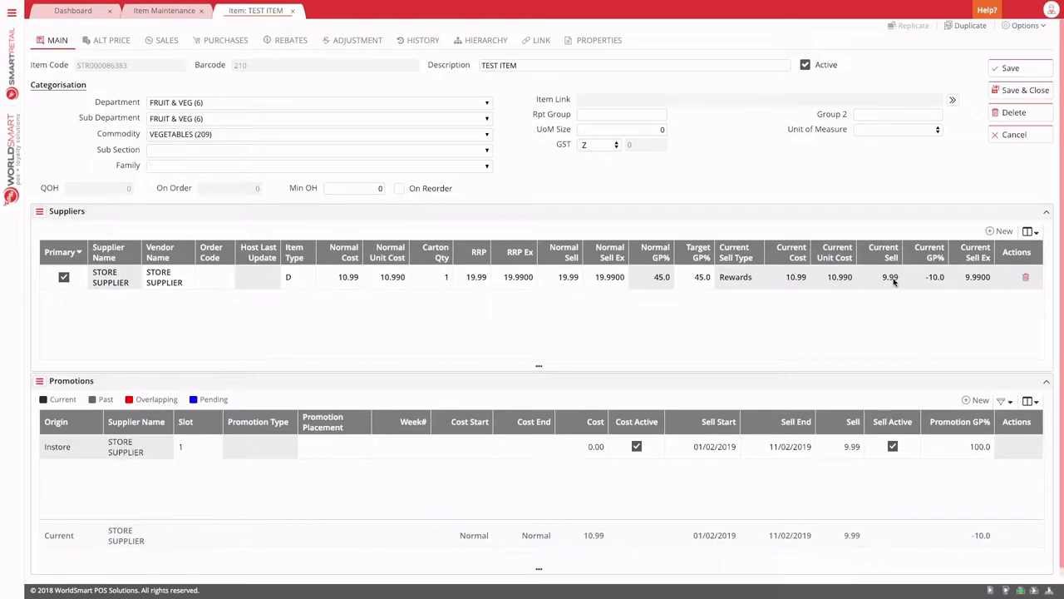
# Step: Save the TEST ITEM changes and send the item to POS with Update Labels turned off
pyautogui.click(1028, 75)
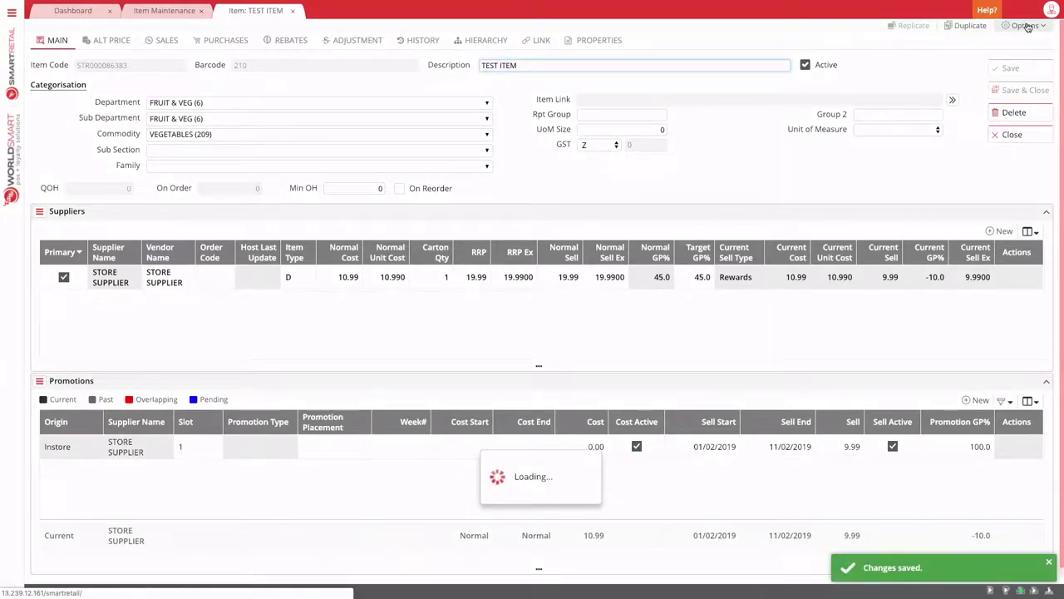
pyautogui.click(1029, 28)
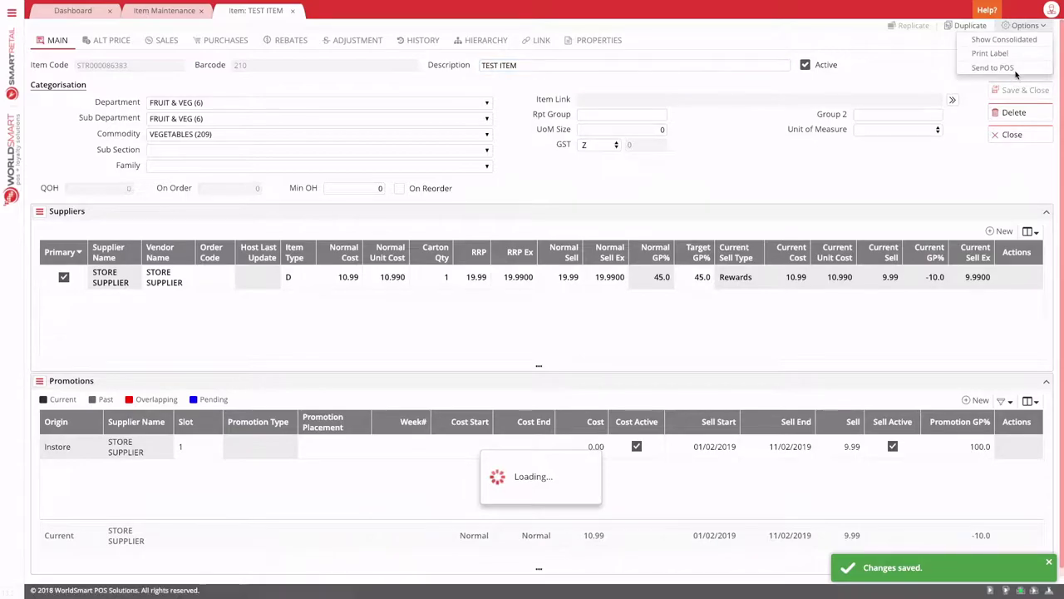
pyautogui.click(992, 68)
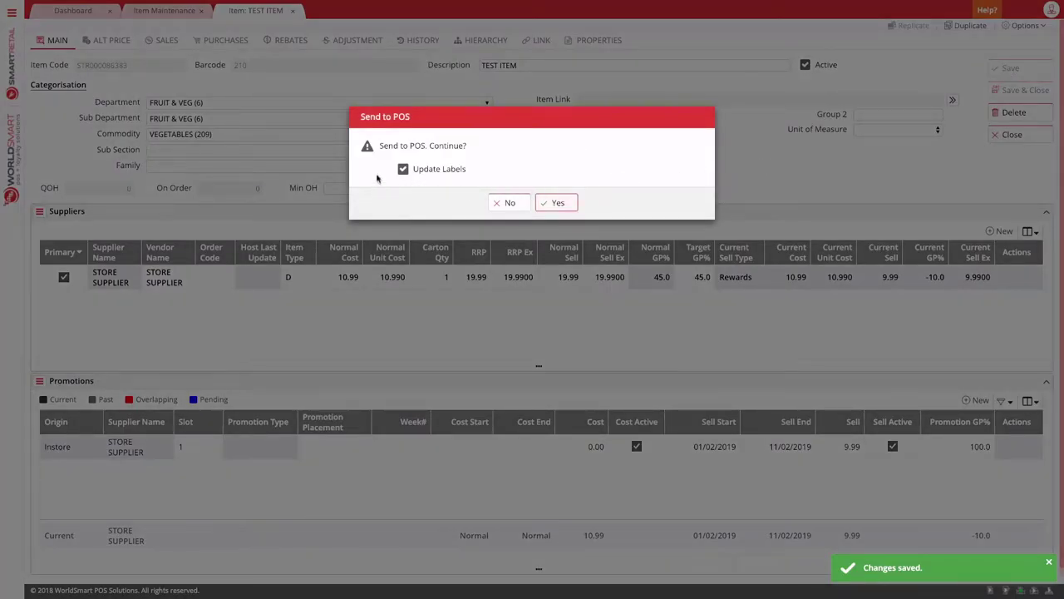
pyautogui.click(404, 169)
pyautogui.click(556, 203)
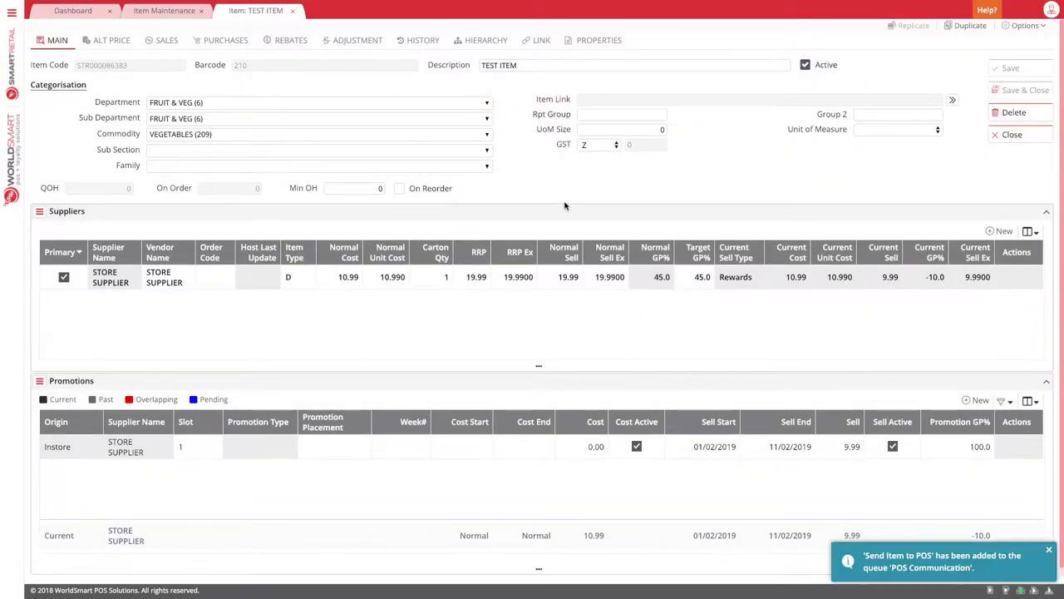